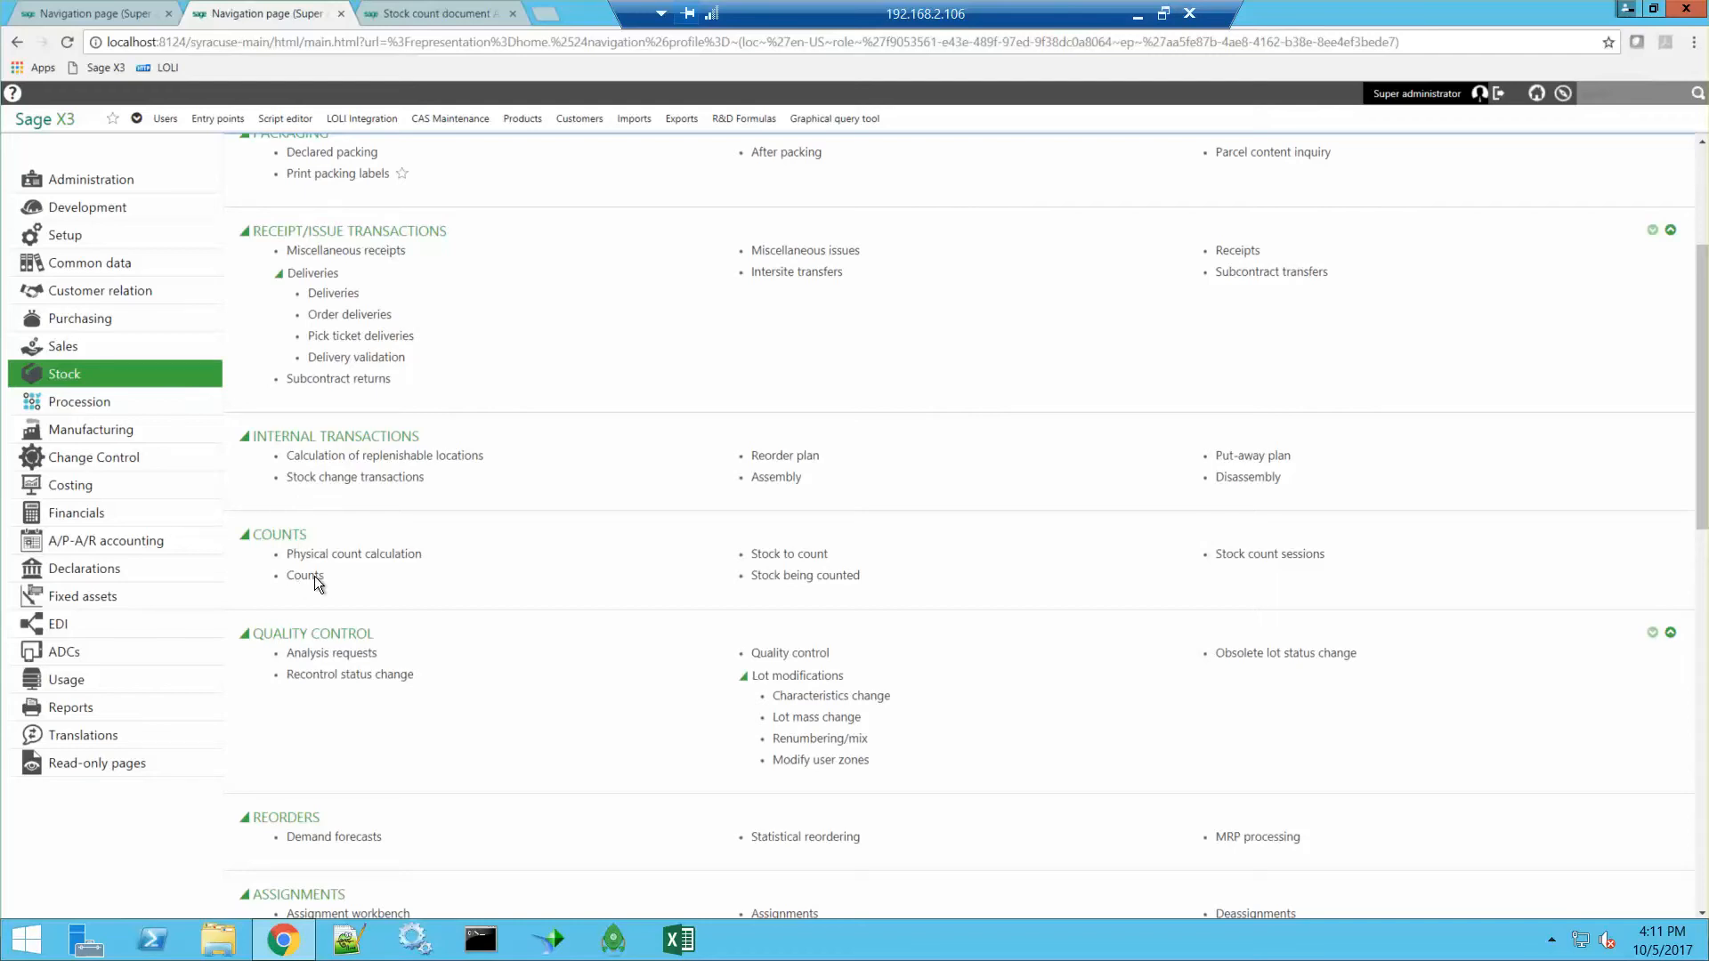
Start a new stock count session for storage site LOU with the description DEMO STOCK COUNT
{"action": "left_click", "coordinate": [1261, 559]}
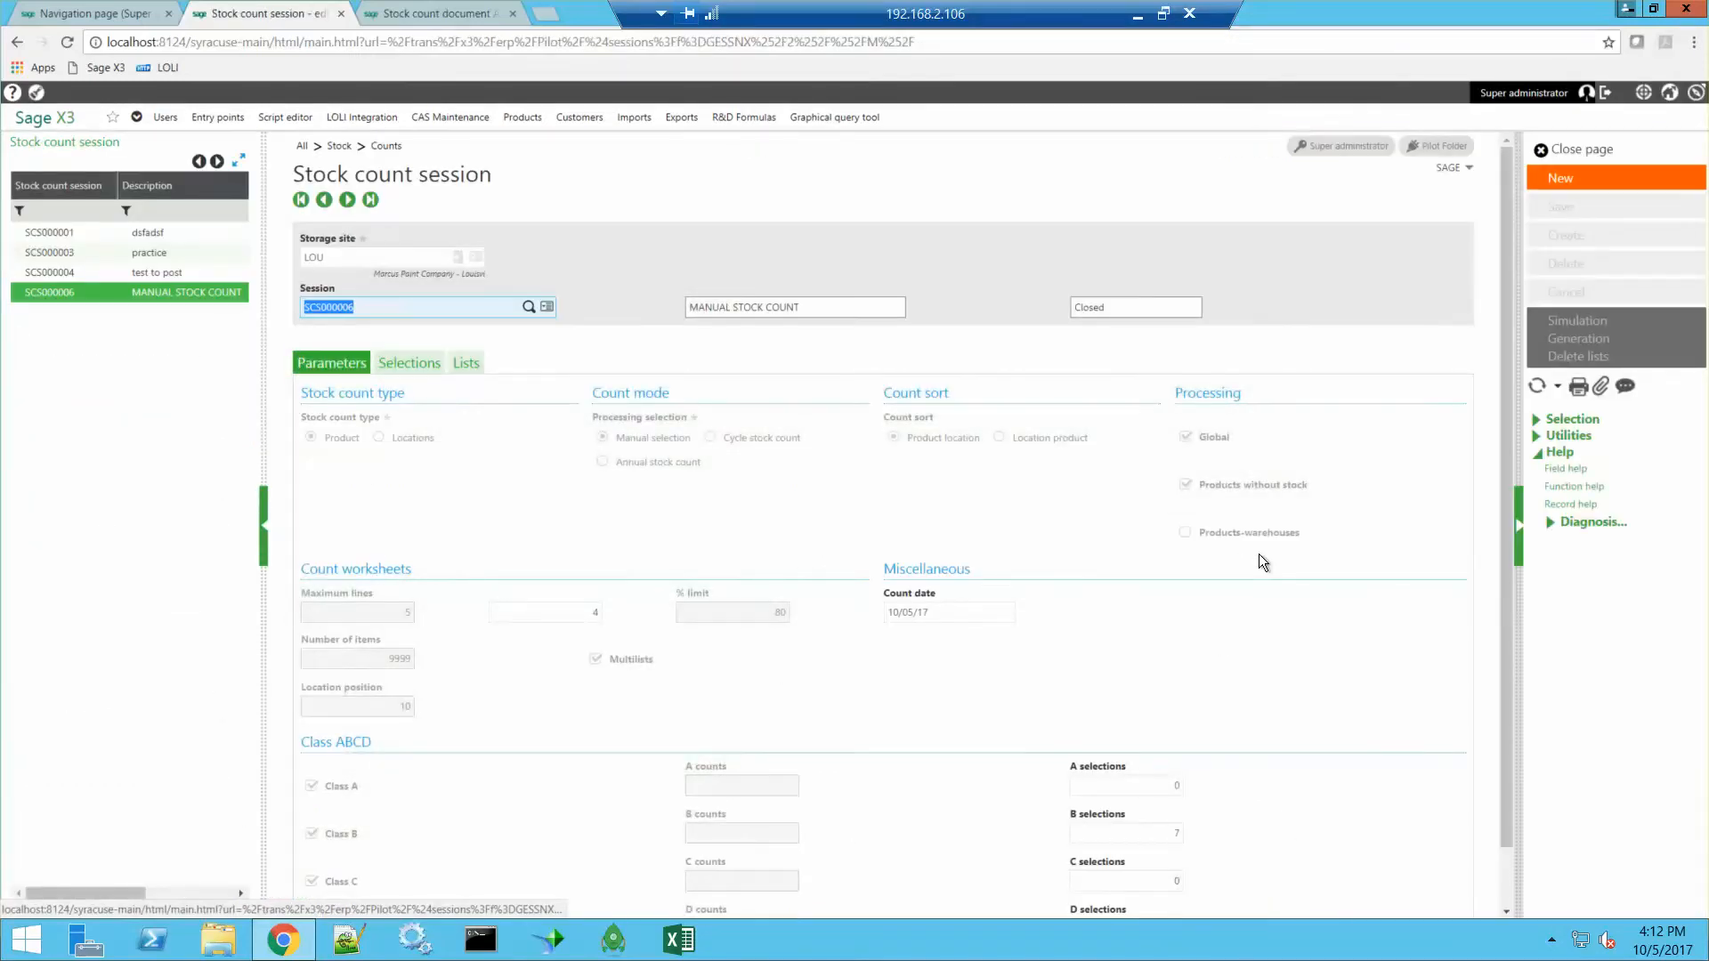
{"action": "left_click", "coordinate": [1562, 181]}
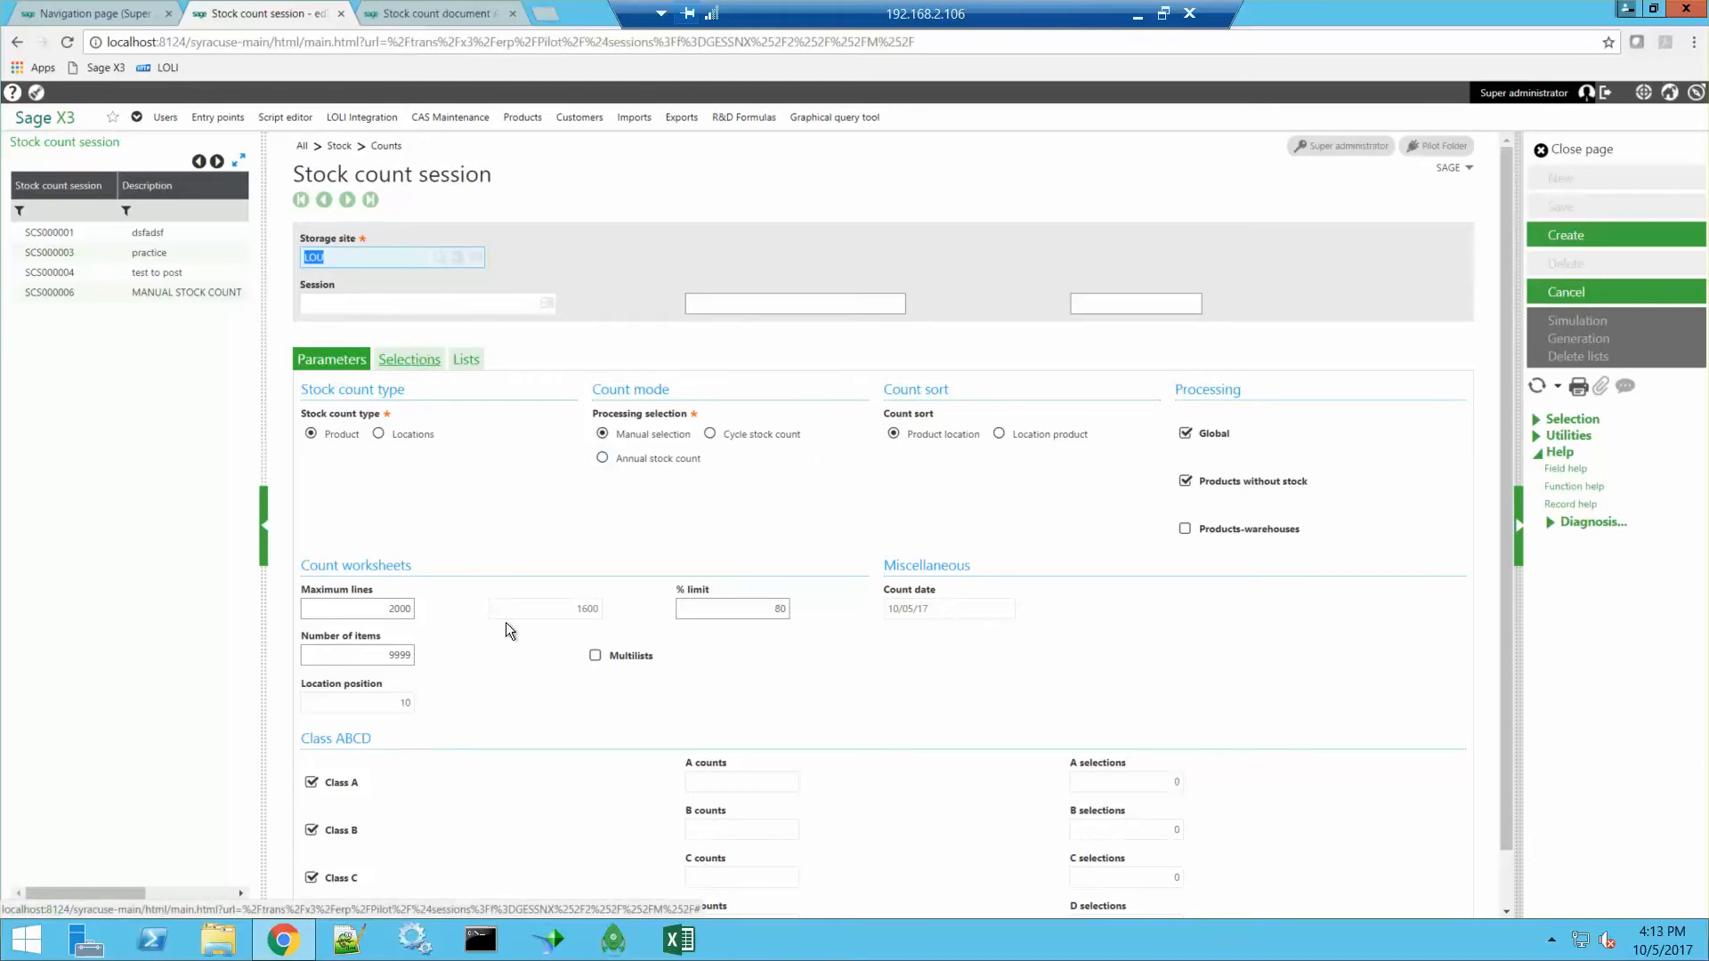
{"action": "left_click", "coordinate": [372, 610]}
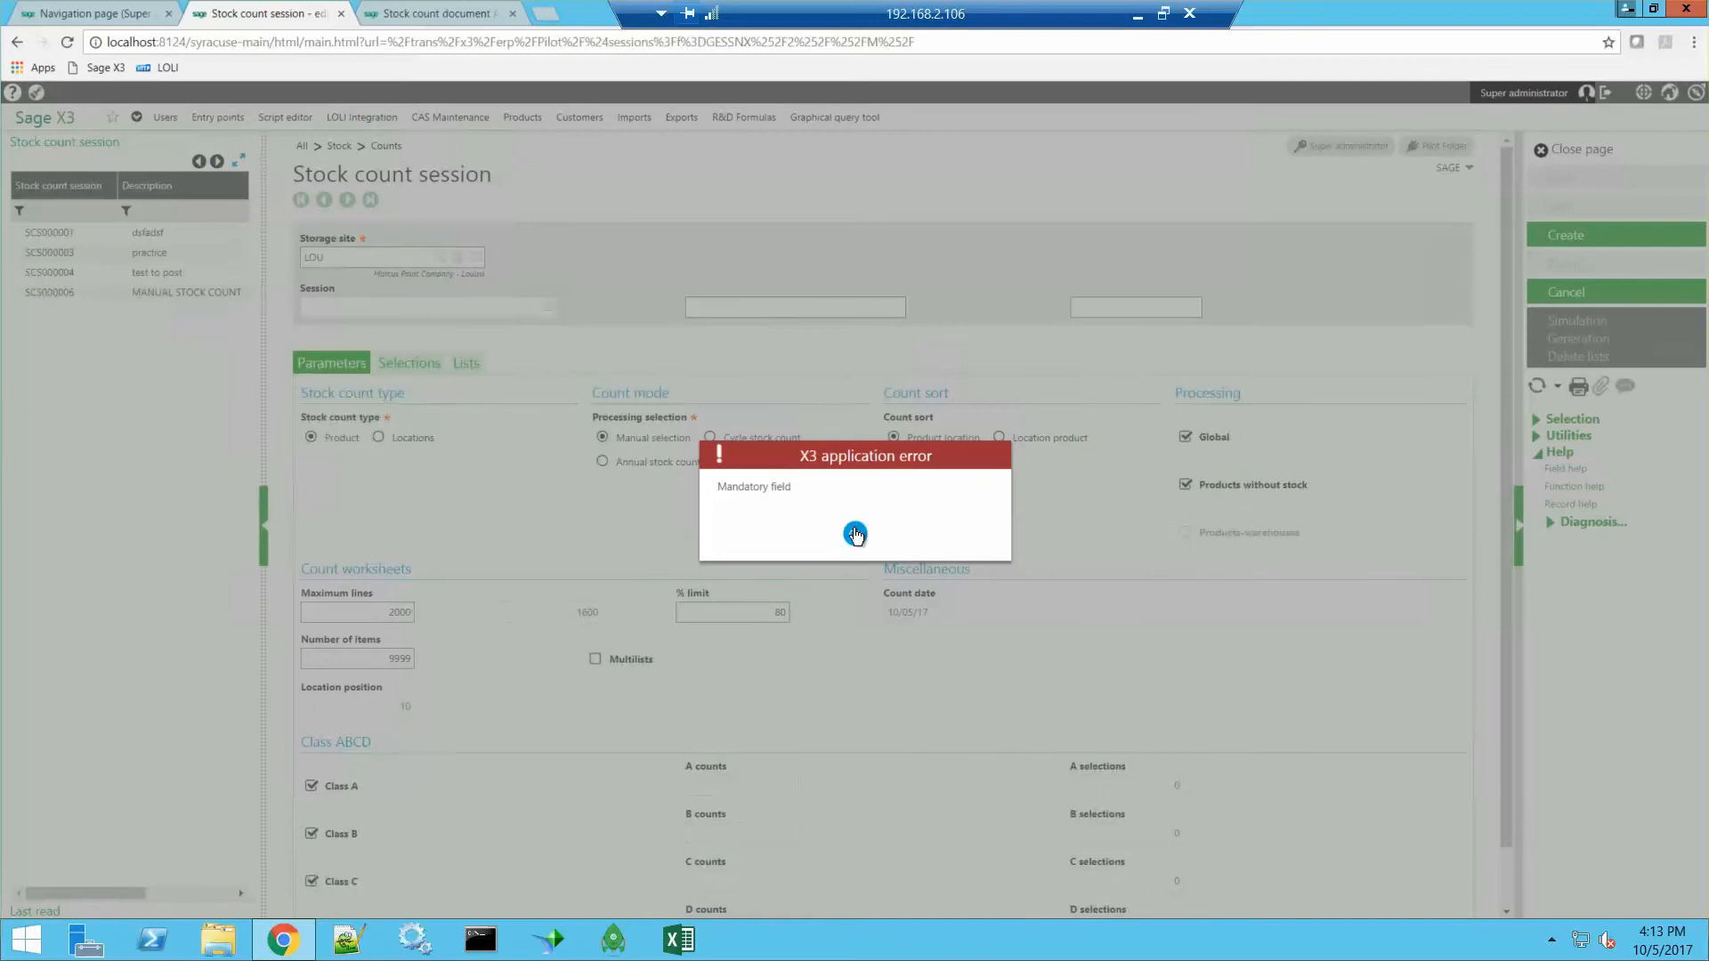
{"action": "left_click", "coordinate": [856, 535]}
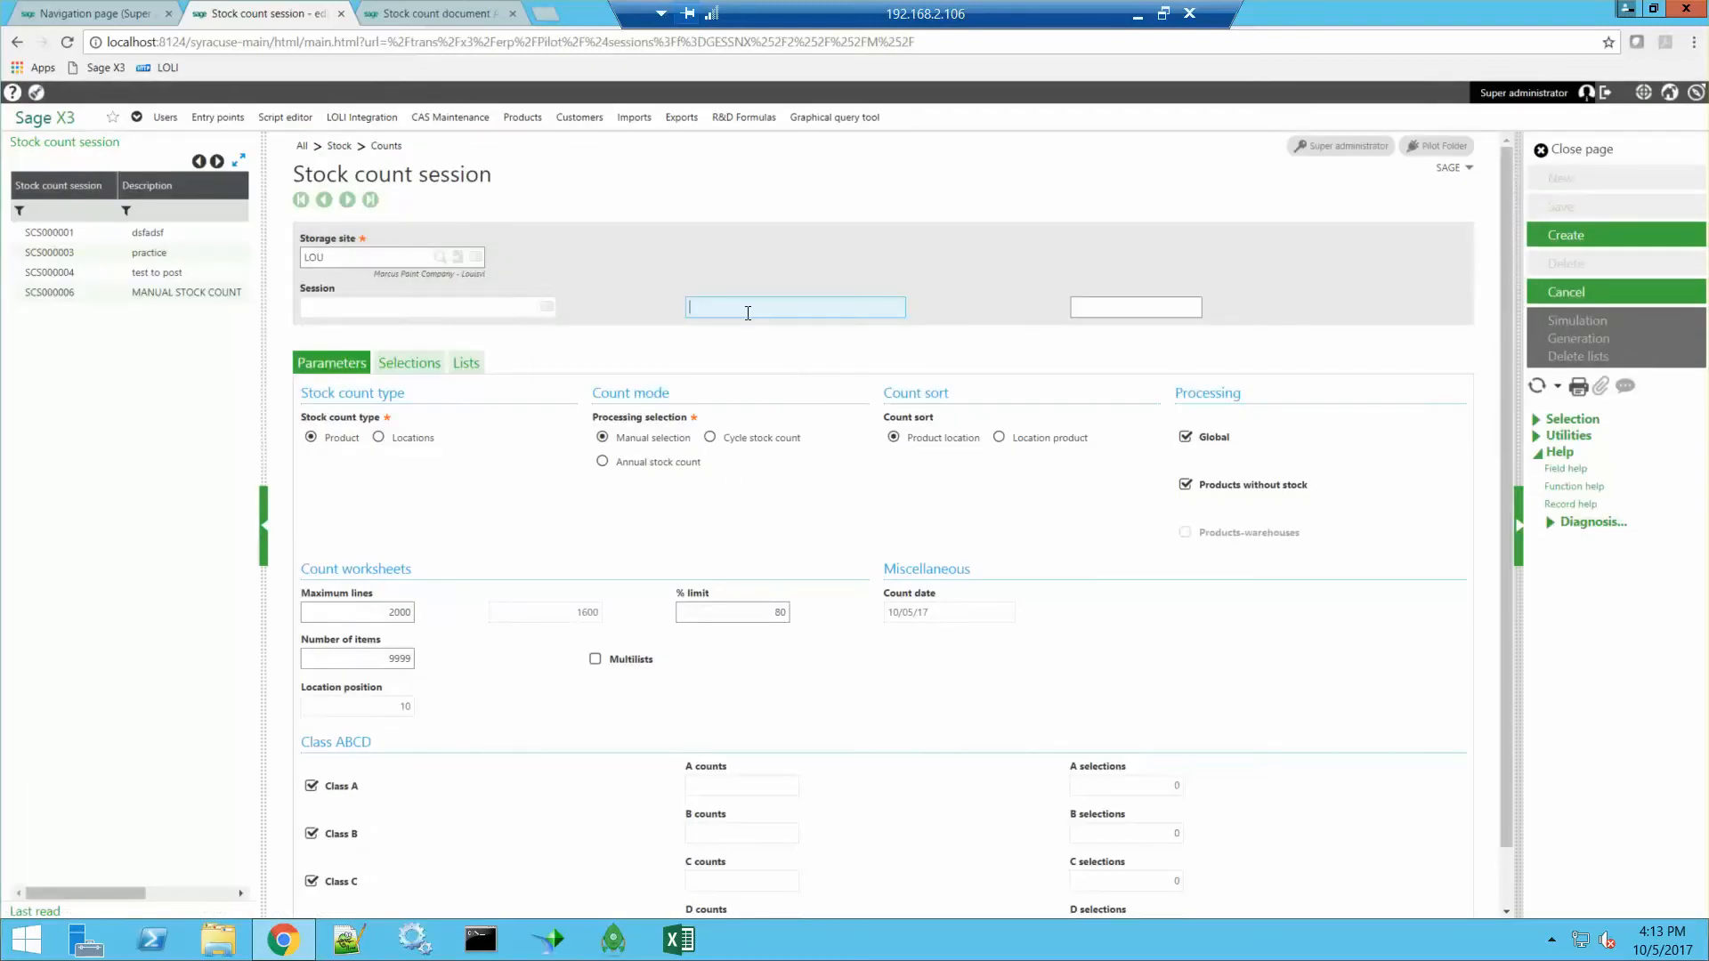
{"action": "type", "text": "DEMO STOCK COUNT"}
Set the session's maximum lines per count worksheet to 5 and enable Multilists
{"action": "left_click", "coordinate": [365, 610]}
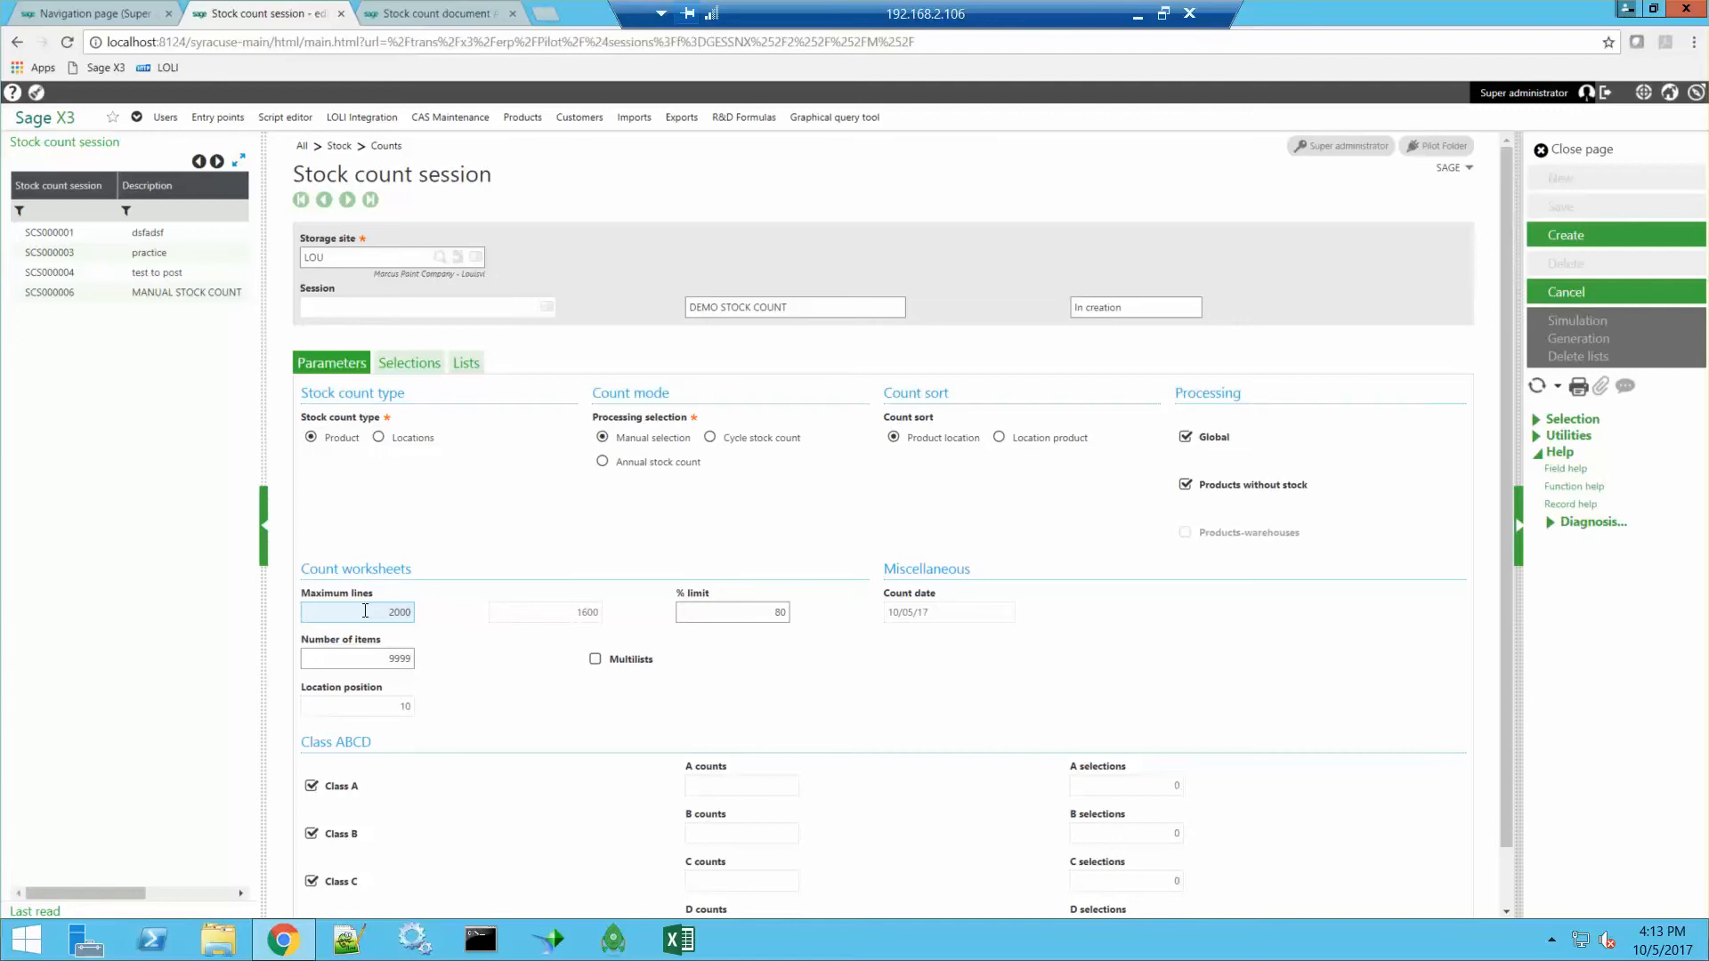
{"action": "double_click", "coordinate": [371, 618]}
{"action": "type", "text": "5"}
{"action": "left_click", "coordinate": [703, 610]}
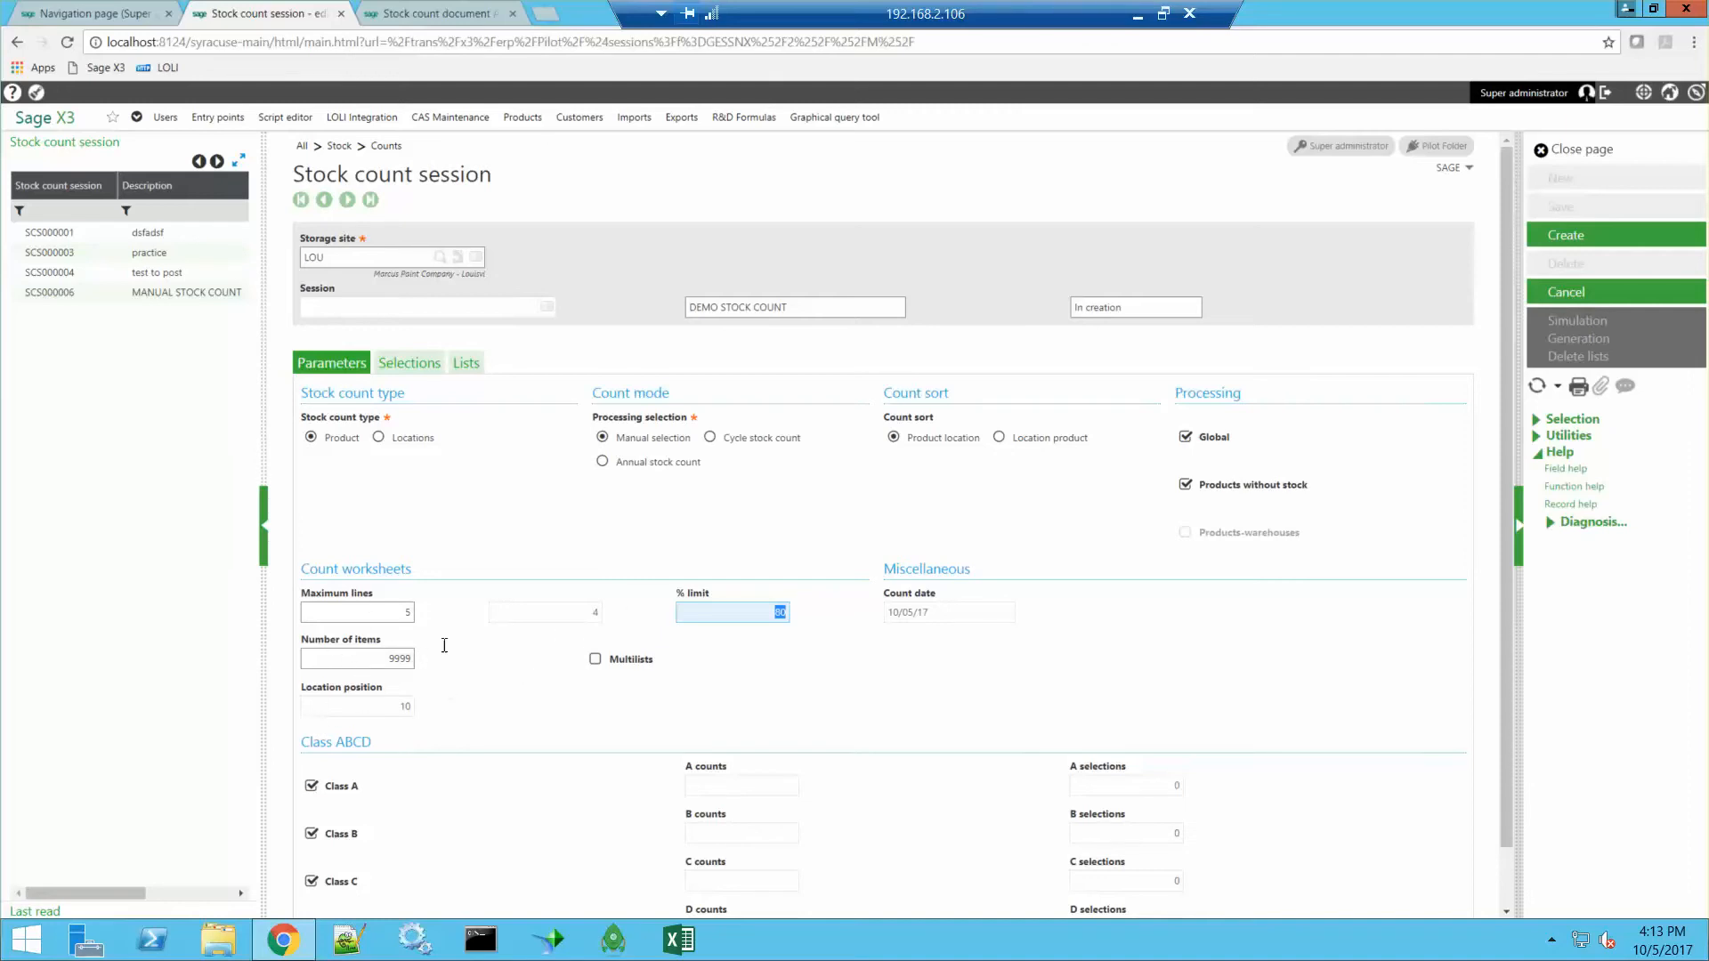
{"action": "left_click", "coordinate": [595, 661]}
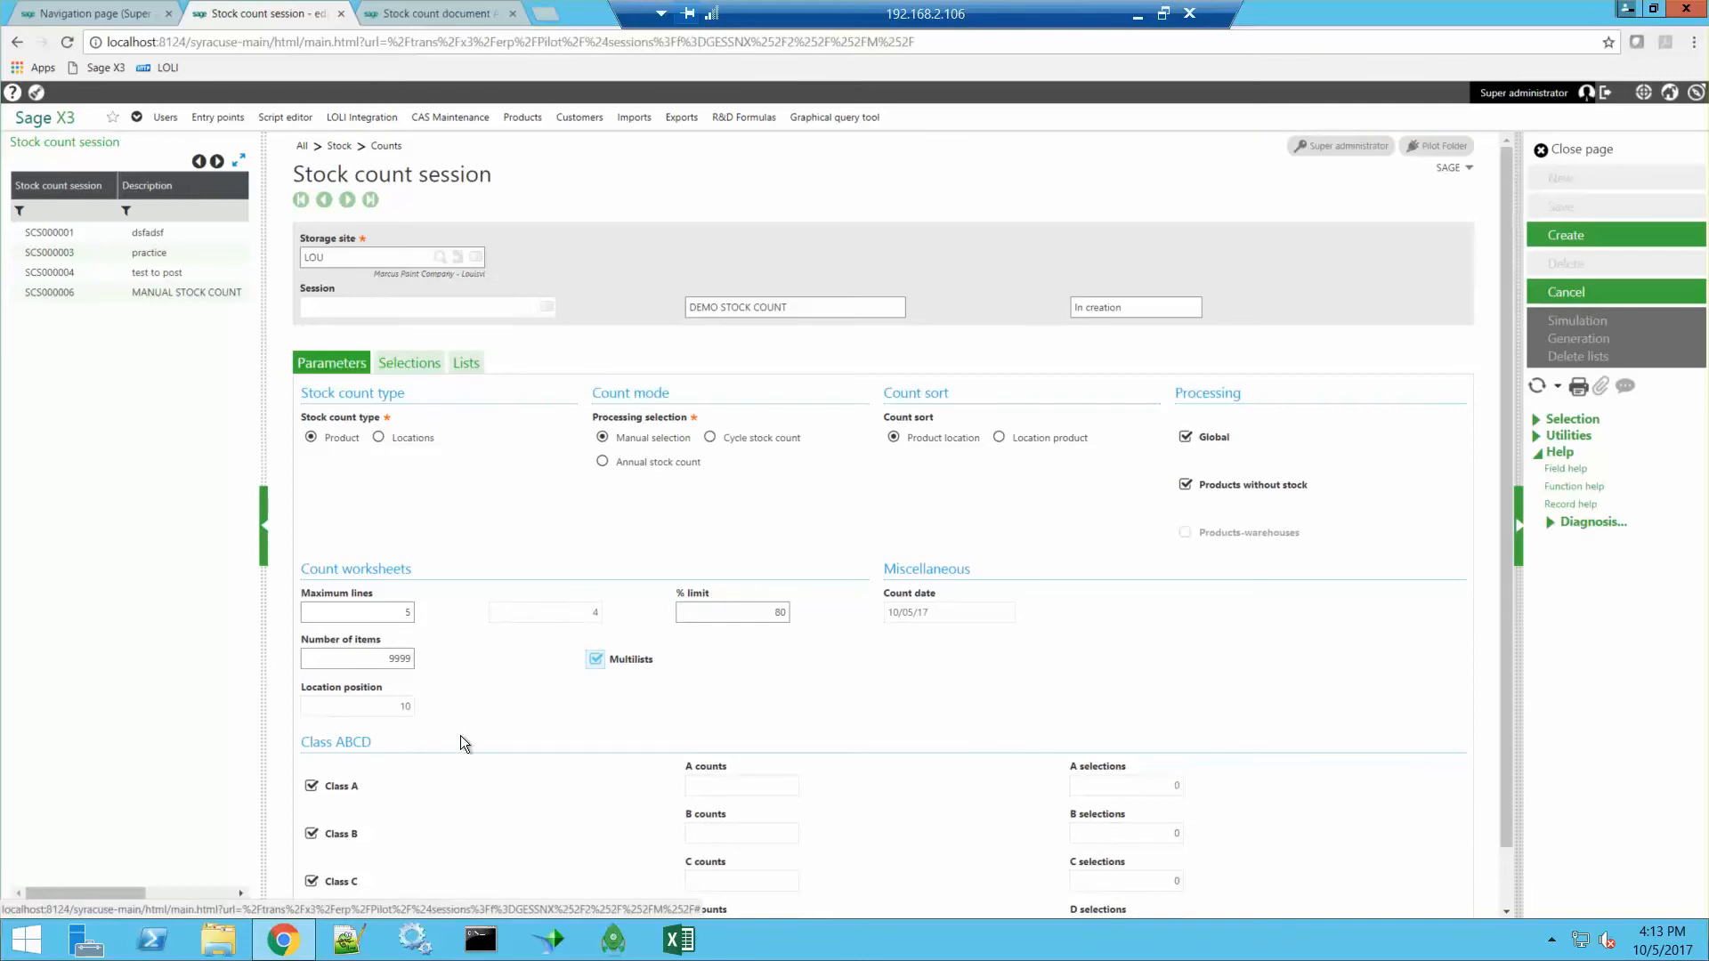
Limit the session's product selection to the range AC101 to AC108 and create the session record
{"action": "scroll", "coordinate": [467, 735], "scroll_direction": "down", "scroll_amount": 1}
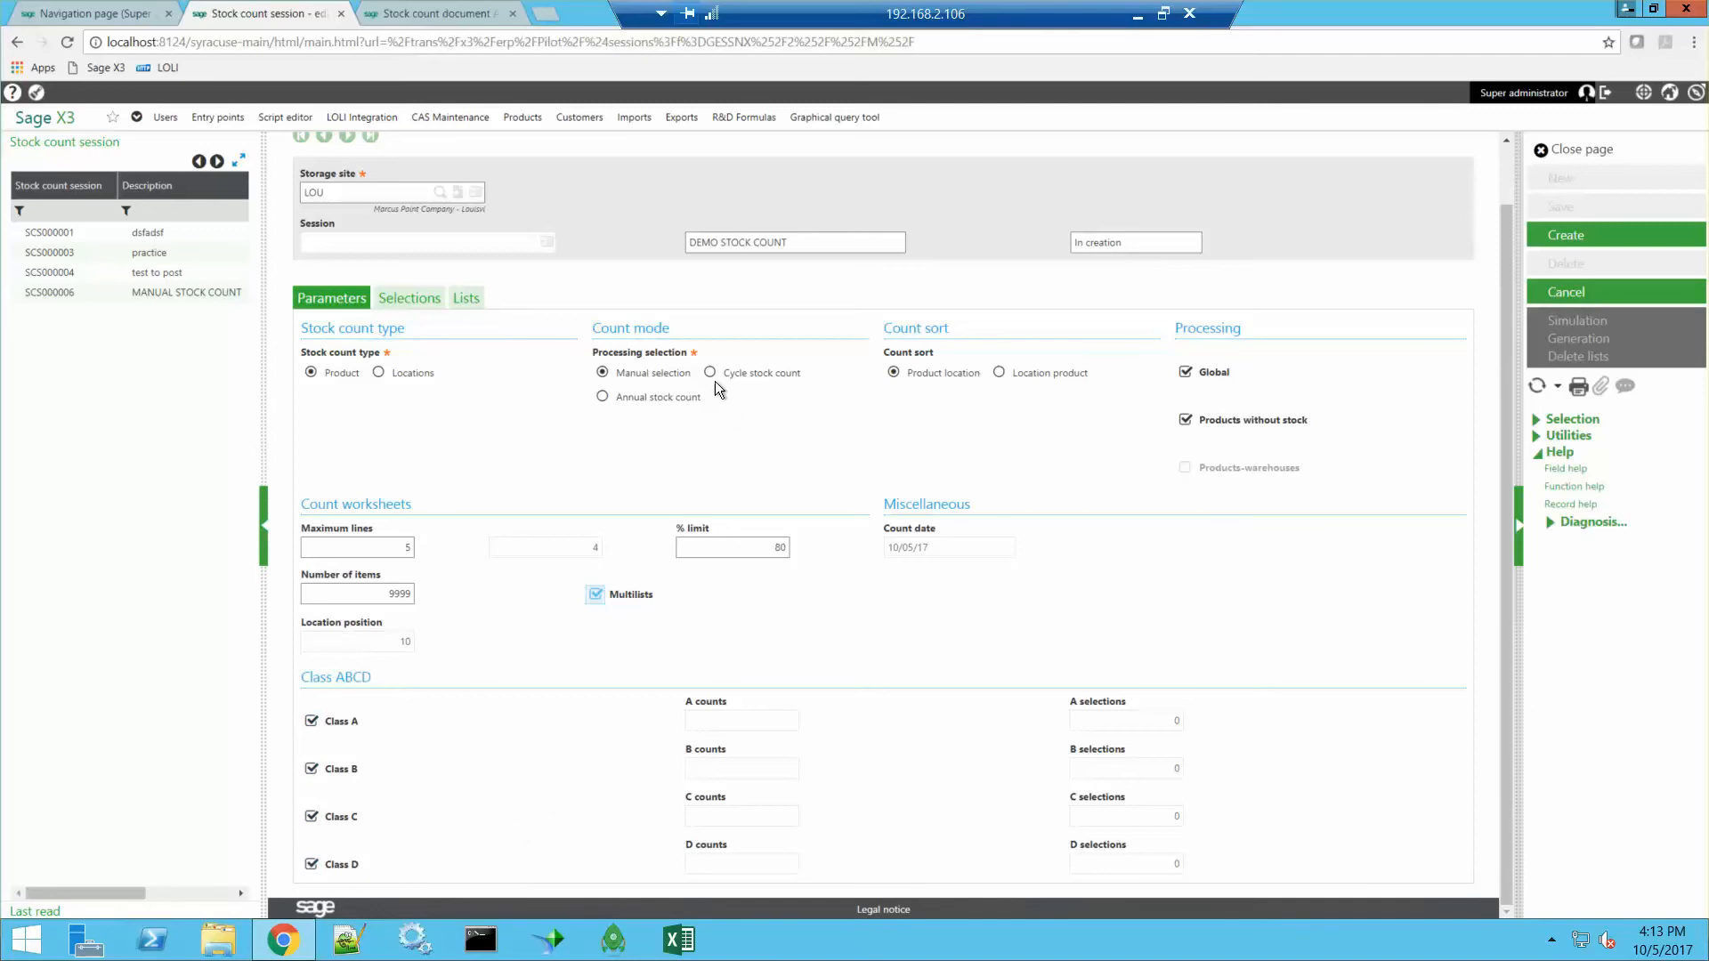
{"action": "left_click", "coordinate": [409, 297]}
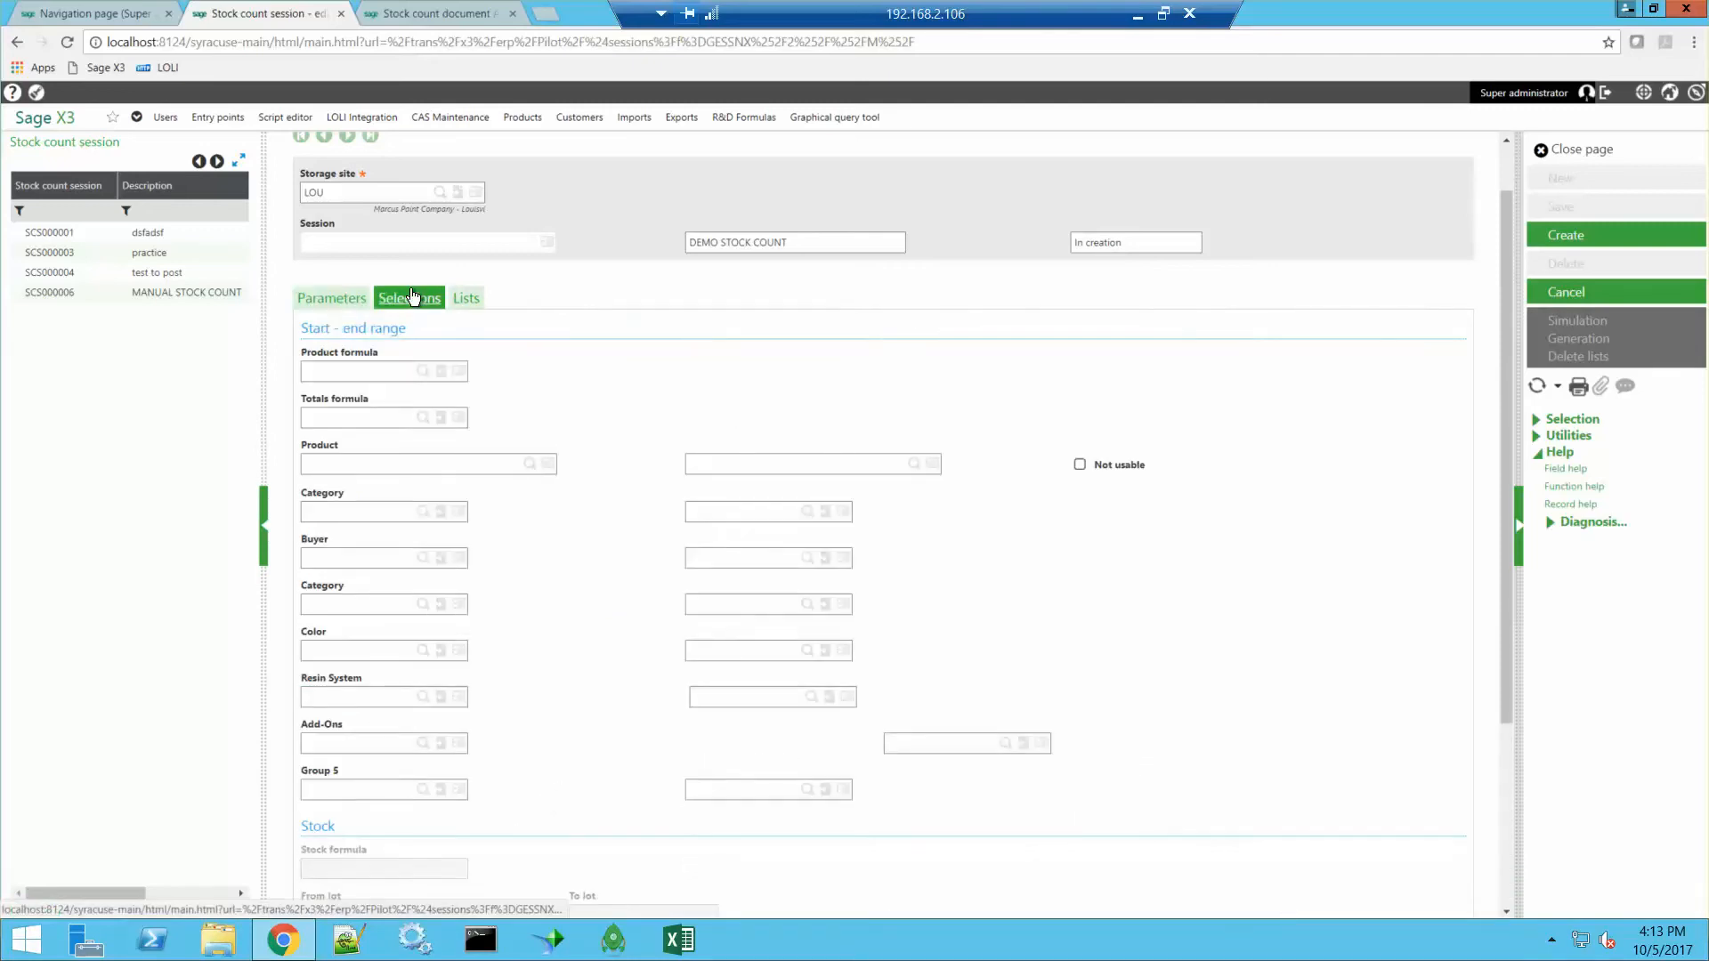
{"action": "left_click", "coordinate": [467, 465]}
{"action": "left_click", "coordinate": [529, 464]}
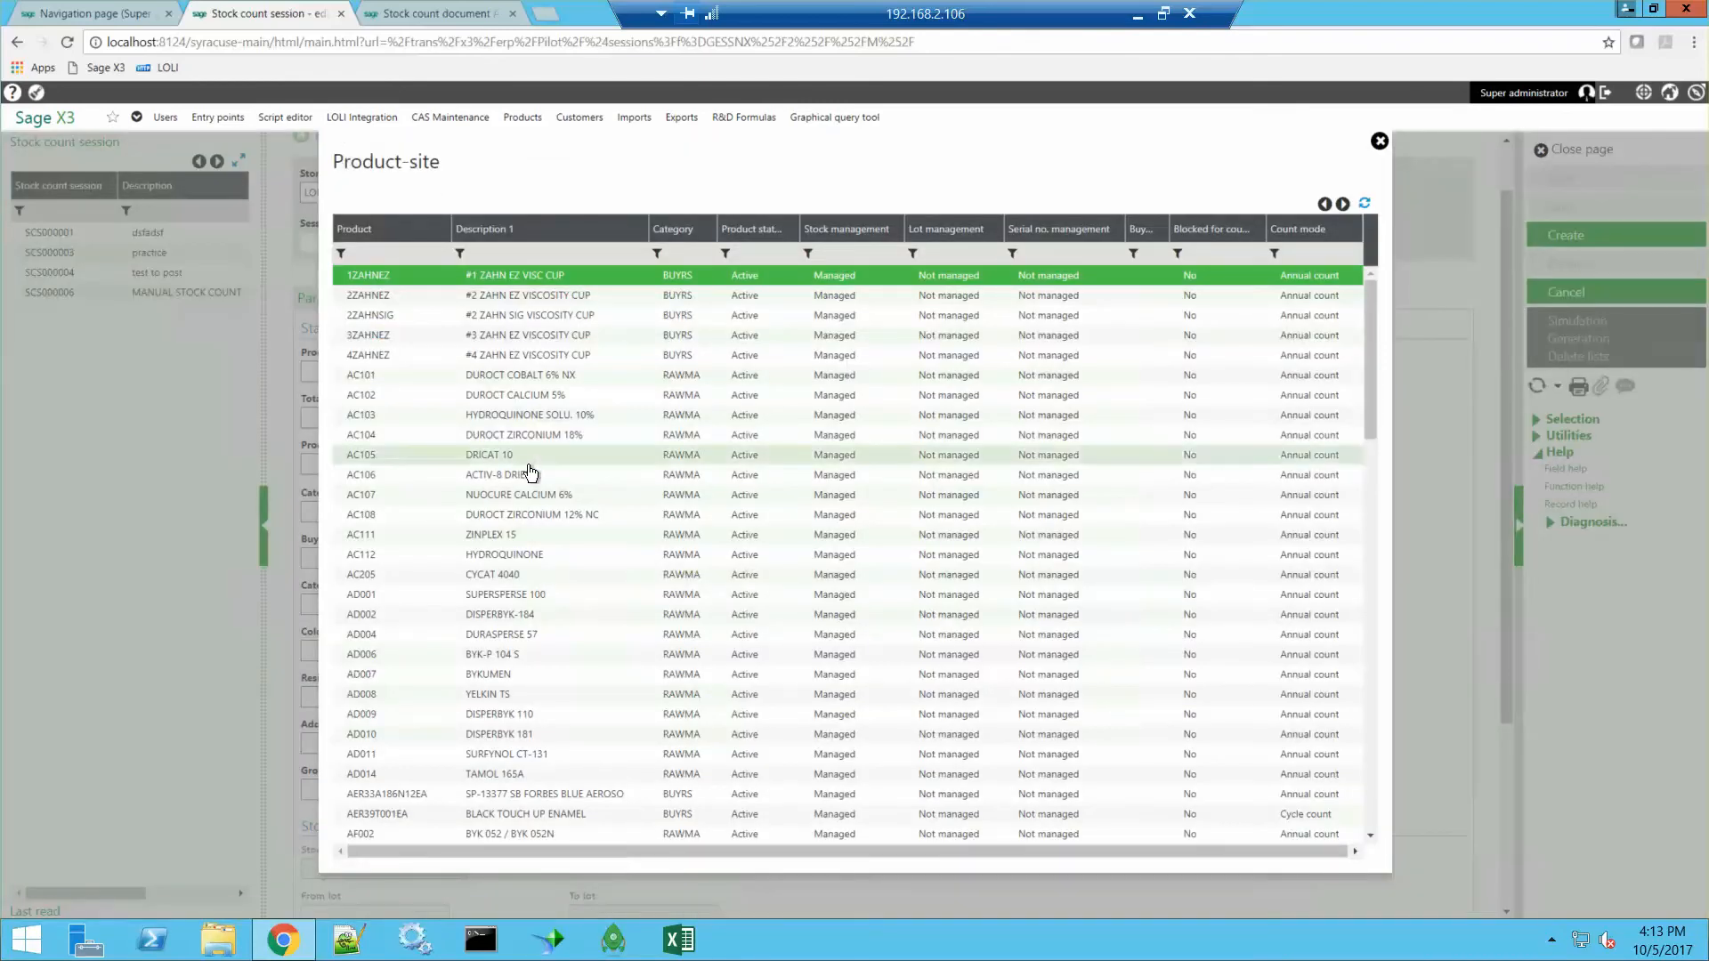
{"action": "left_click", "coordinate": [511, 373]}
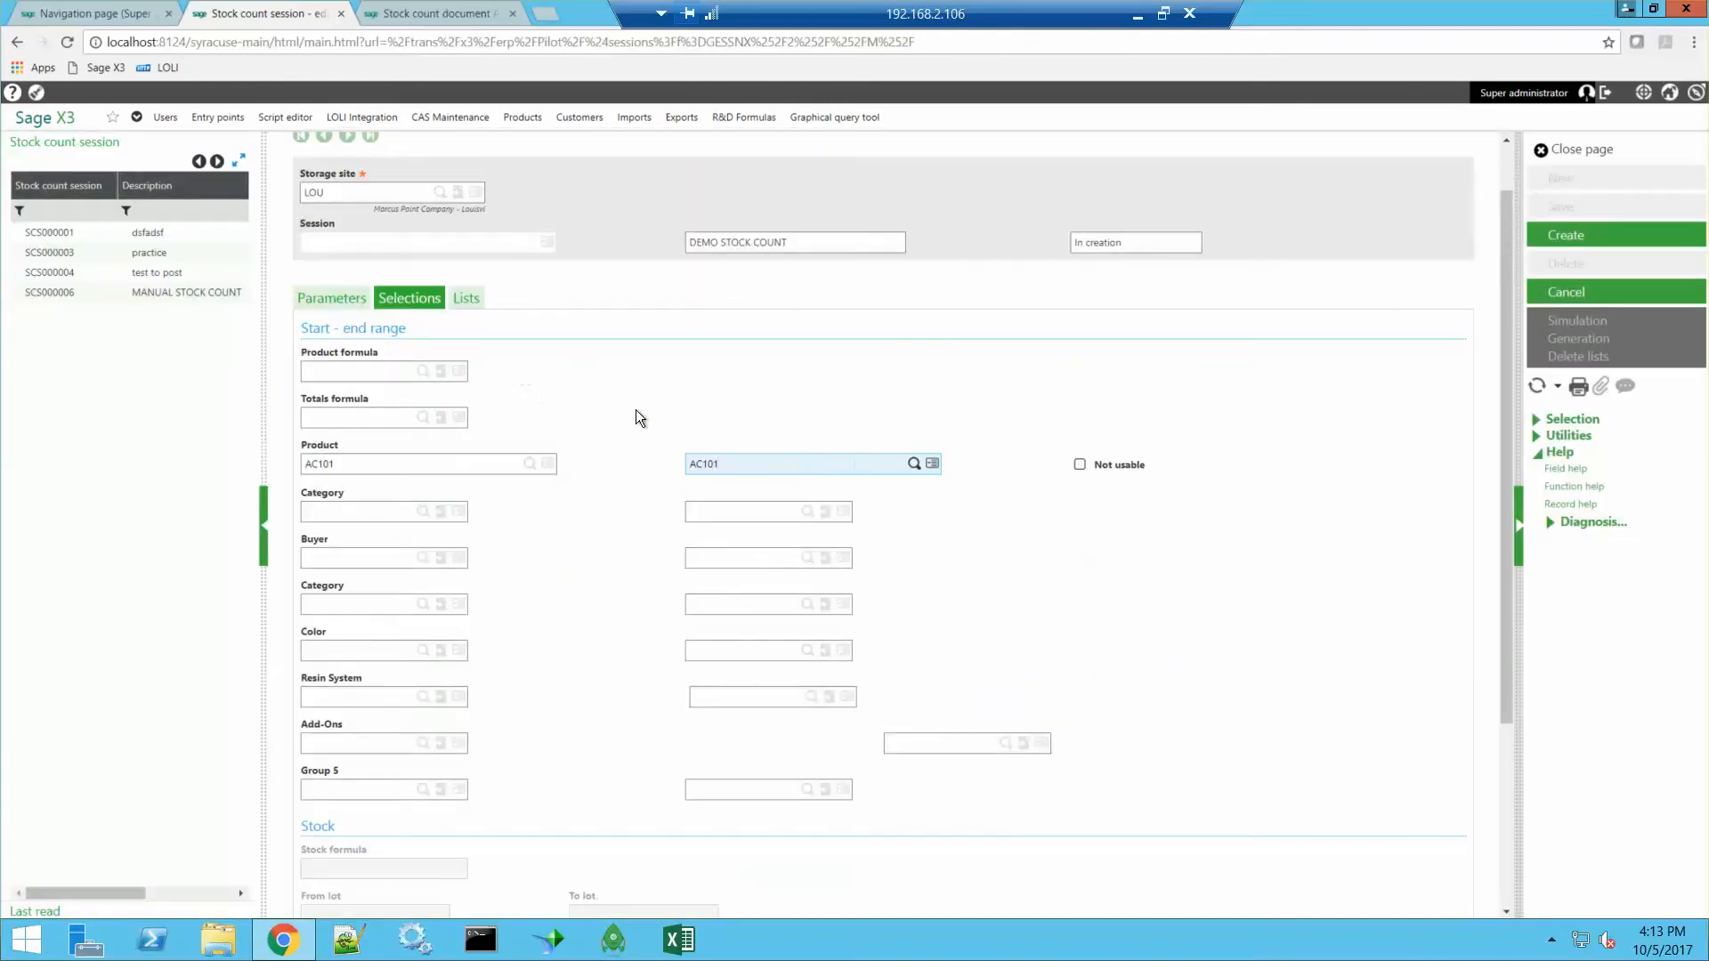
{"action": "left_click", "coordinate": [913, 466]}
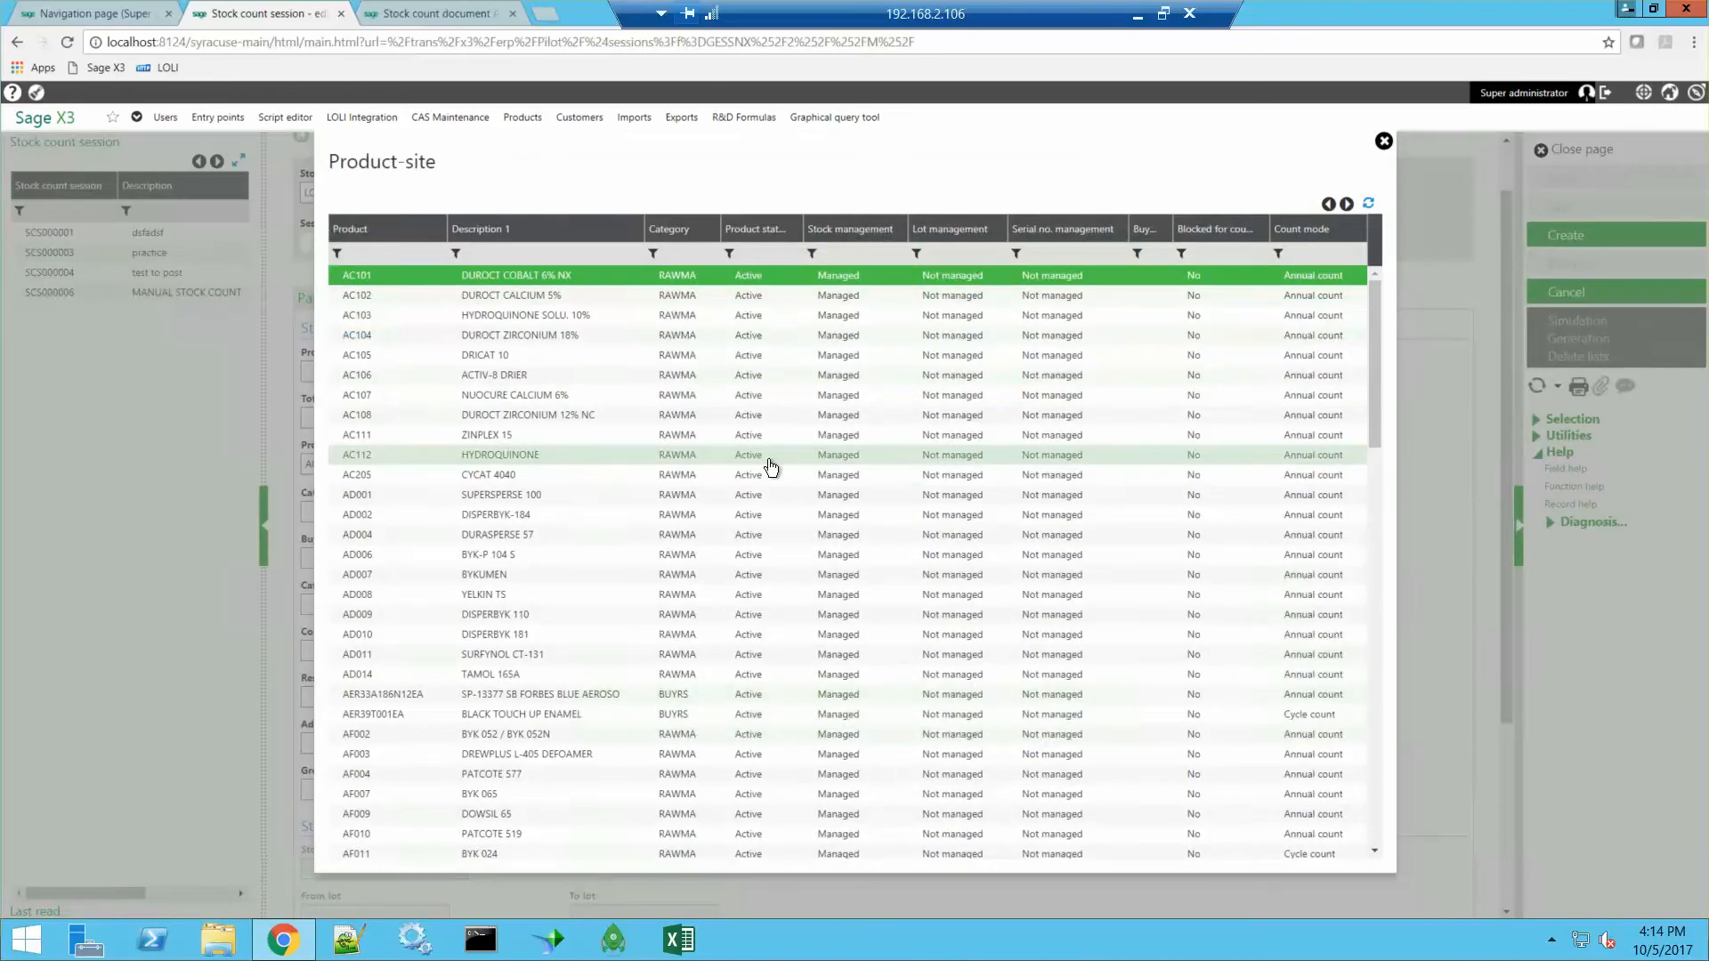
{"action": "left_click", "coordinate": [411, 415]}
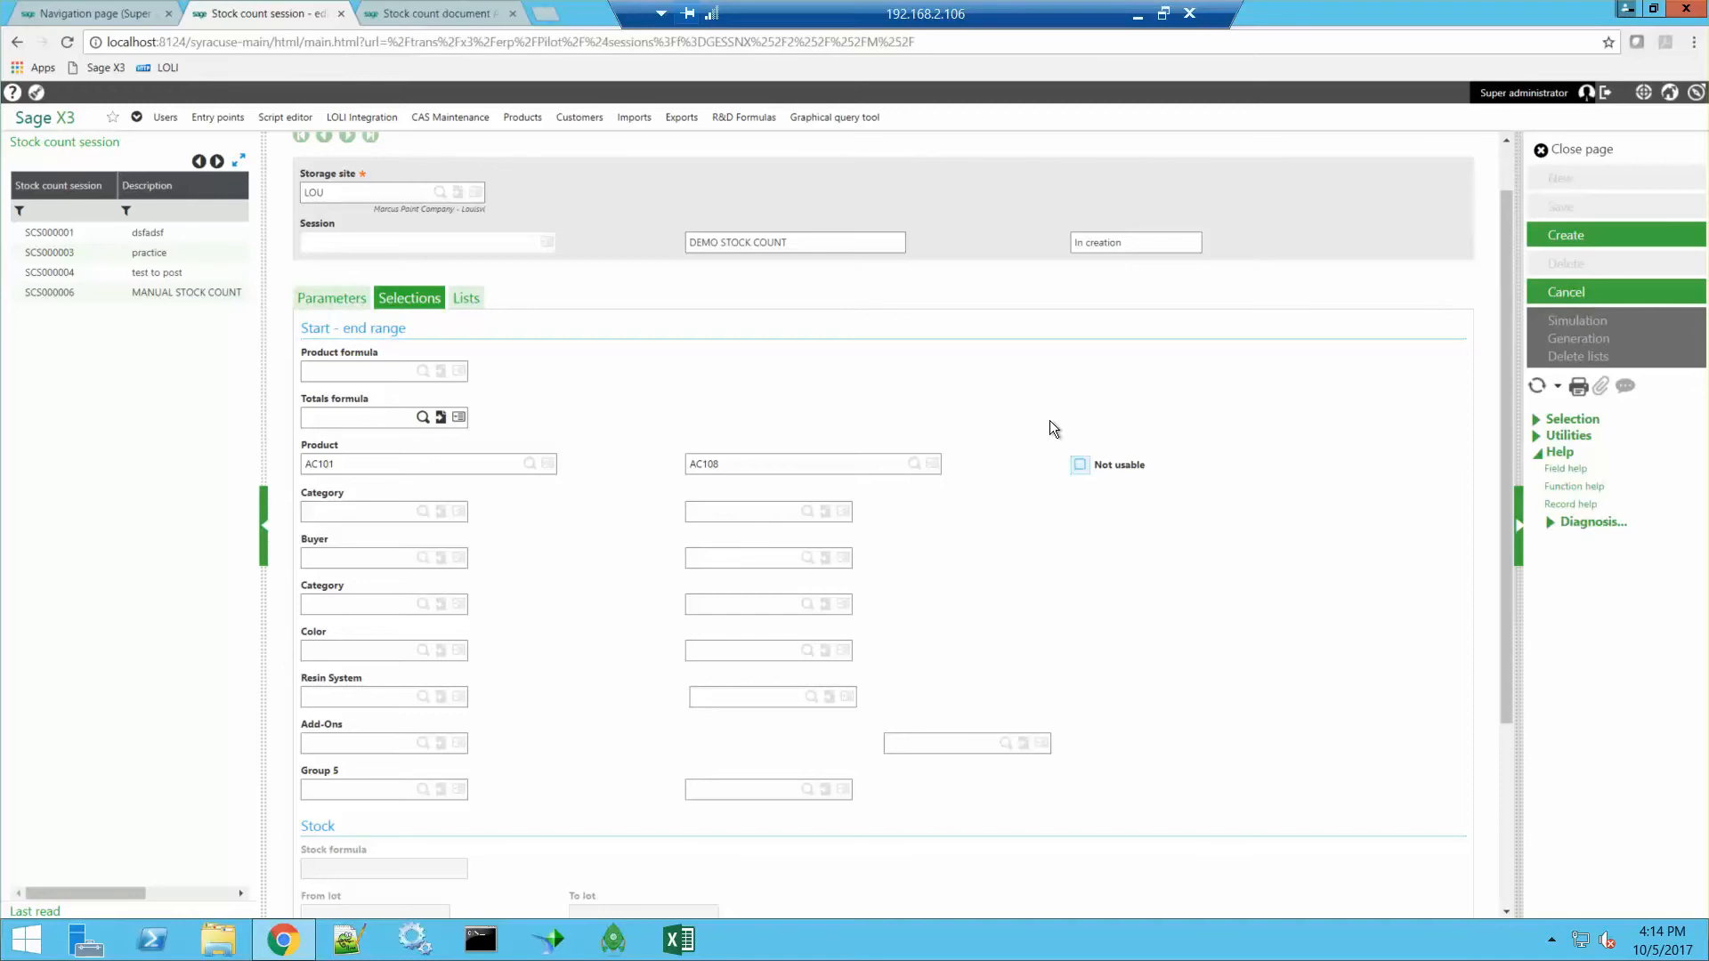
{"action": "left_click", "coordinate": [1566, 235]}
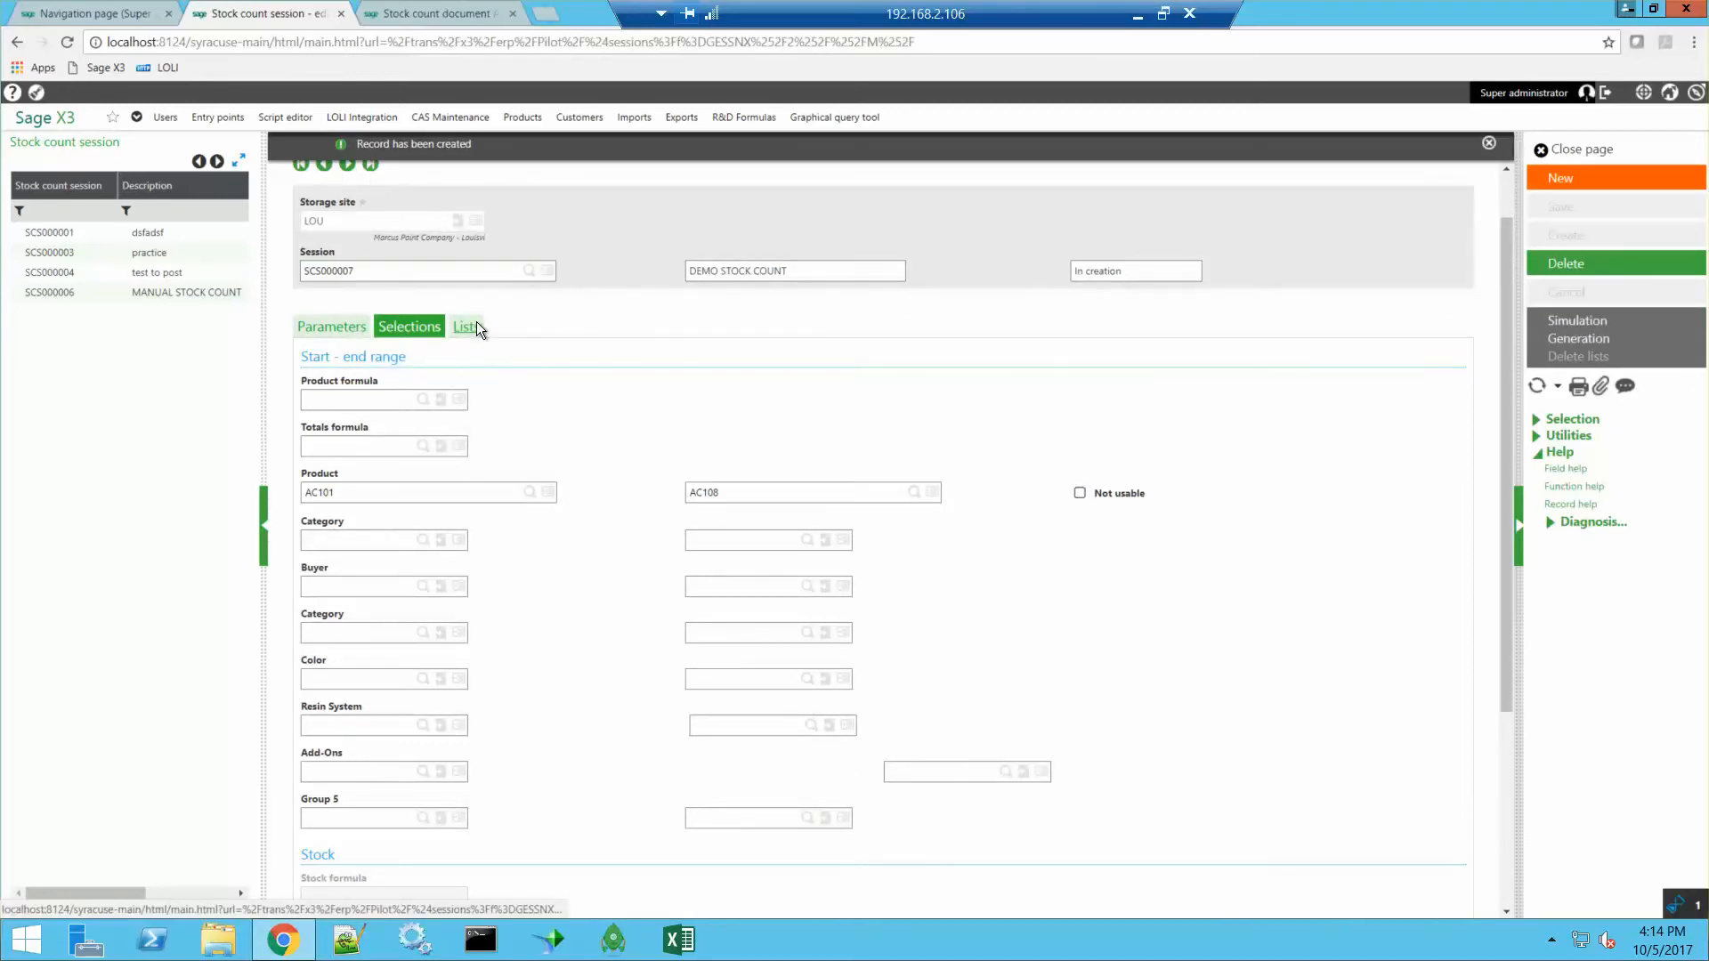
Simulate the DEMO STOCK COUNT session from its lists view and generate its count worksheets
{"action": "left_click", "coordinate": [467, 327]}
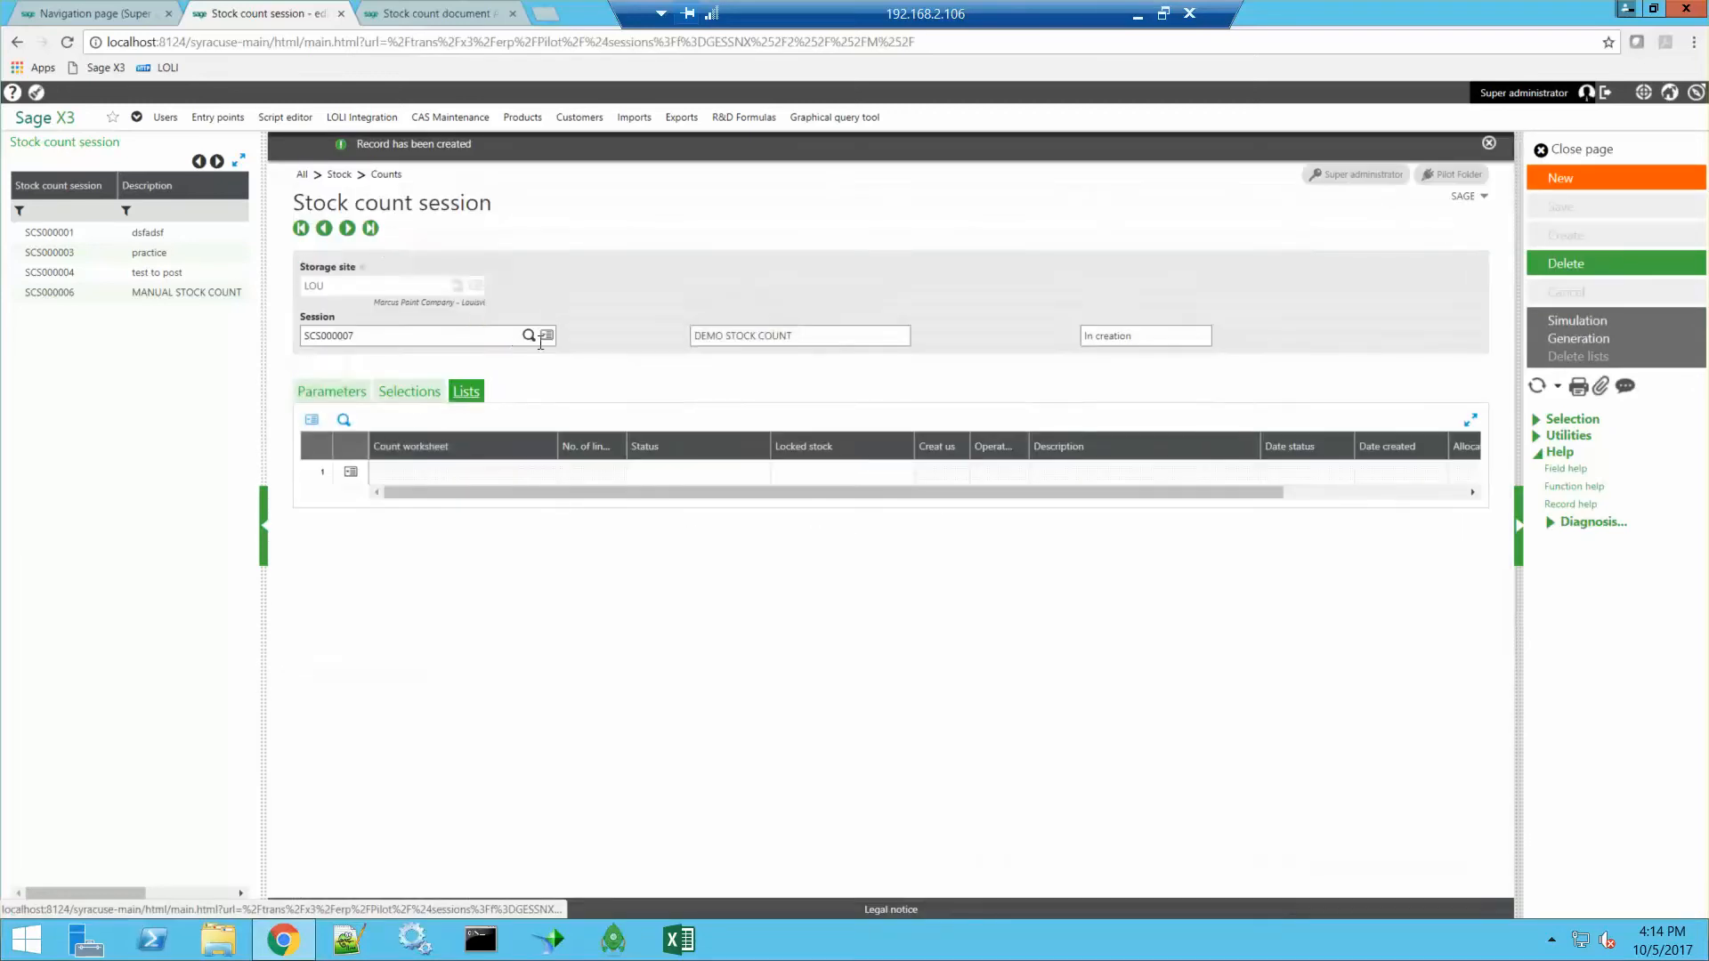
{"action": "left_click", "coordinate": [1573, 322]}
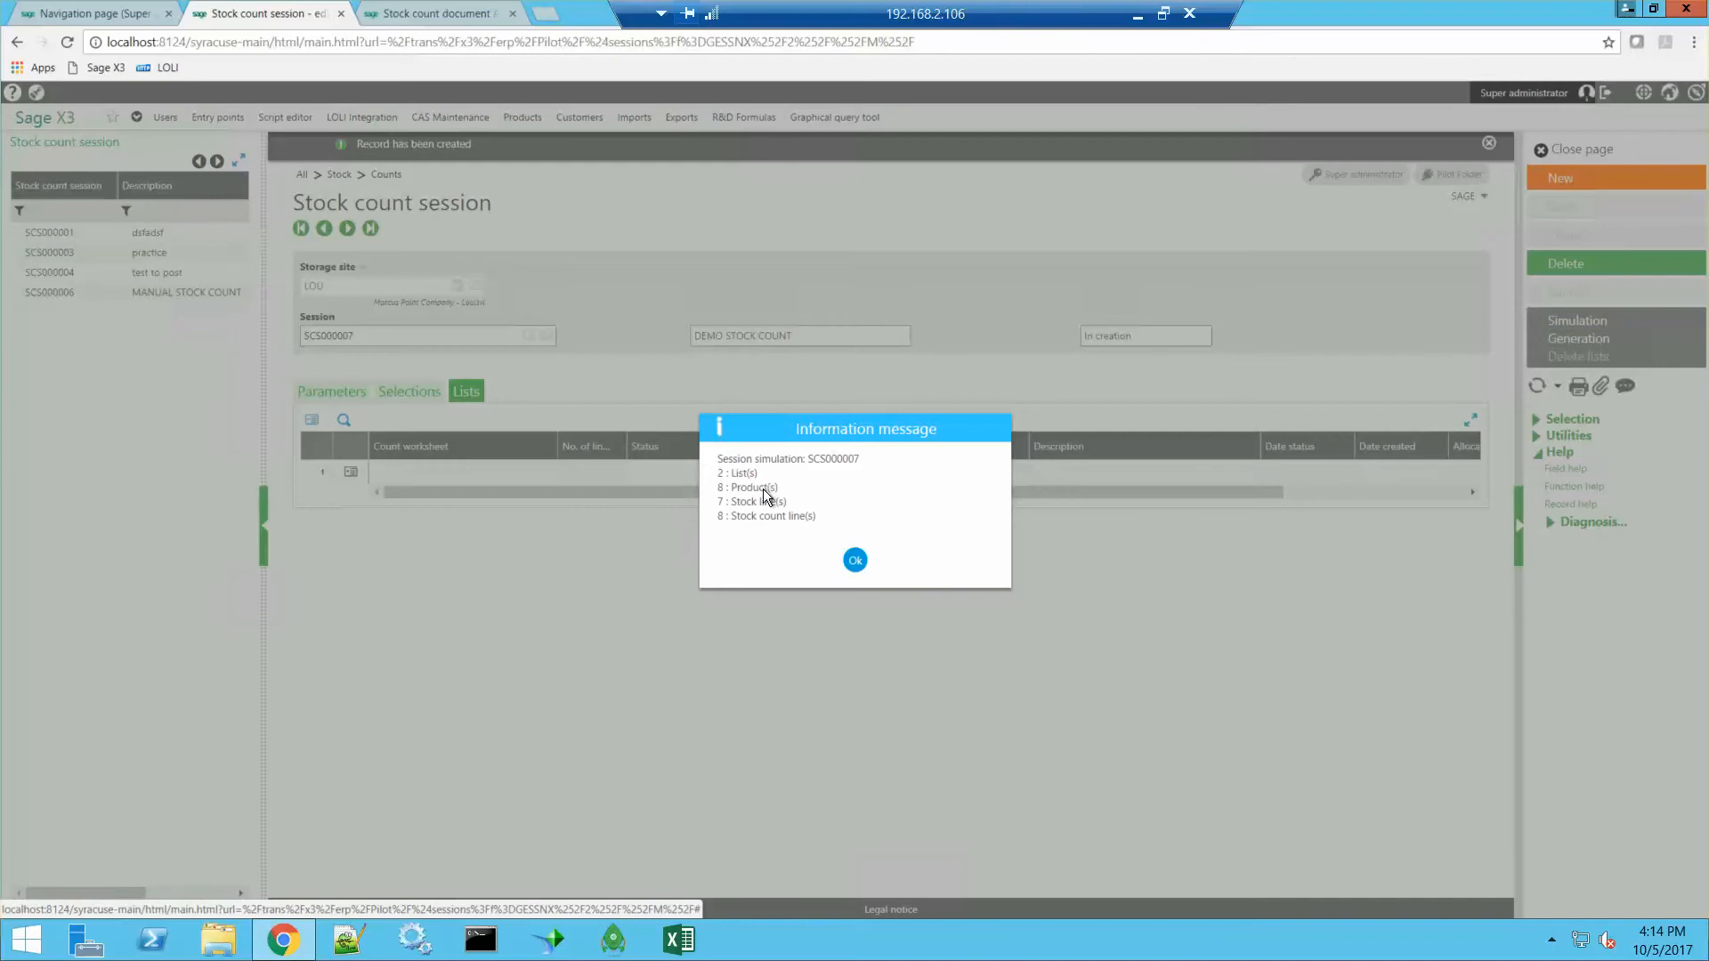
{"action": "left_click", "coordinate": [858, 560]}
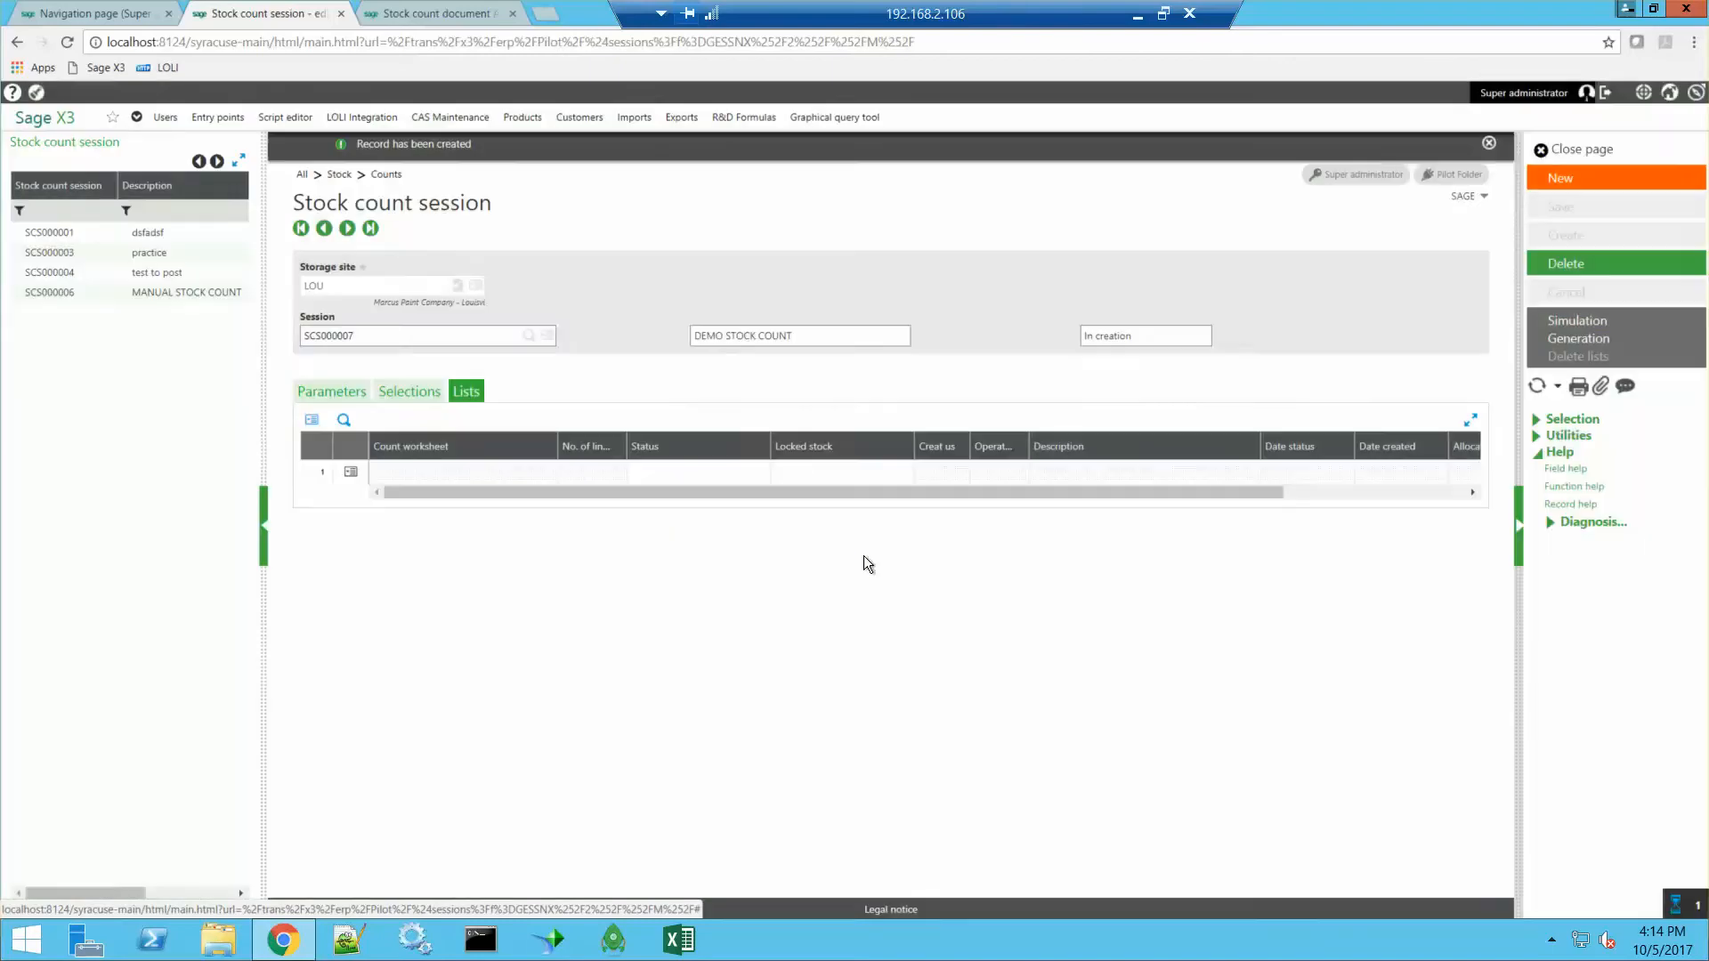
{"action": "left_click", "coordinate": [1590, 338]}
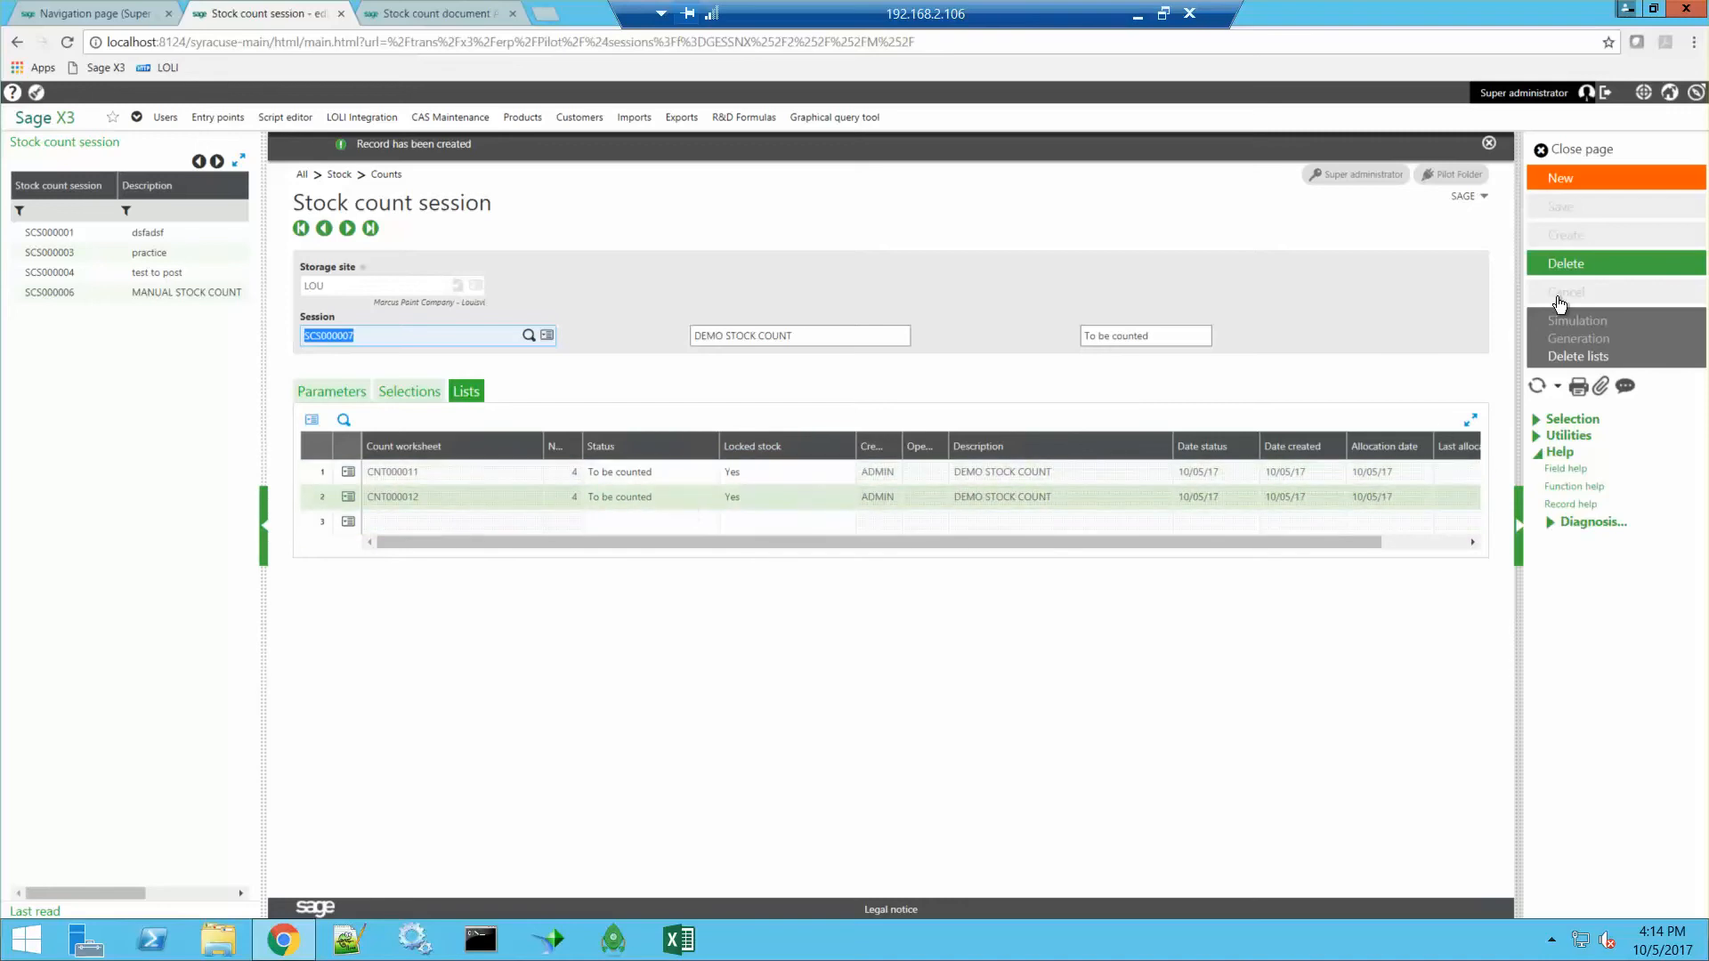
Open the stock Counts function in the other browser page using the ALL Full entry transaction
{"action": "left_click", "coordinate": [454, 15]}
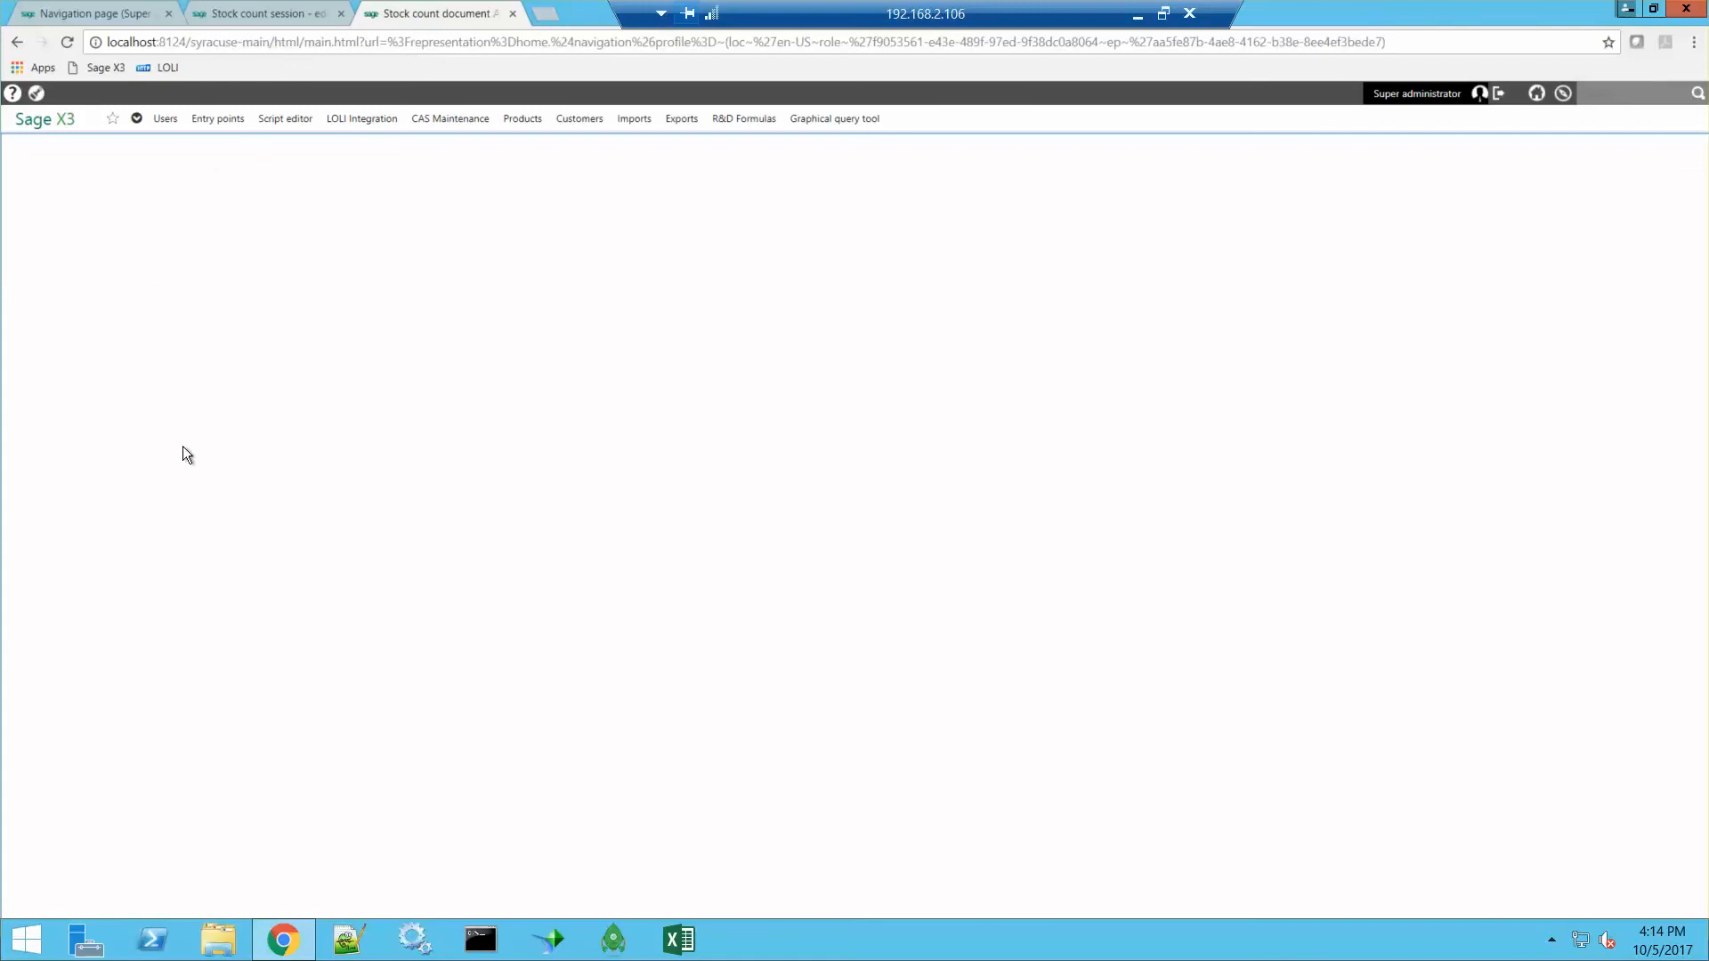
{"action": "left_click", "coordinate": [1564, 94]}
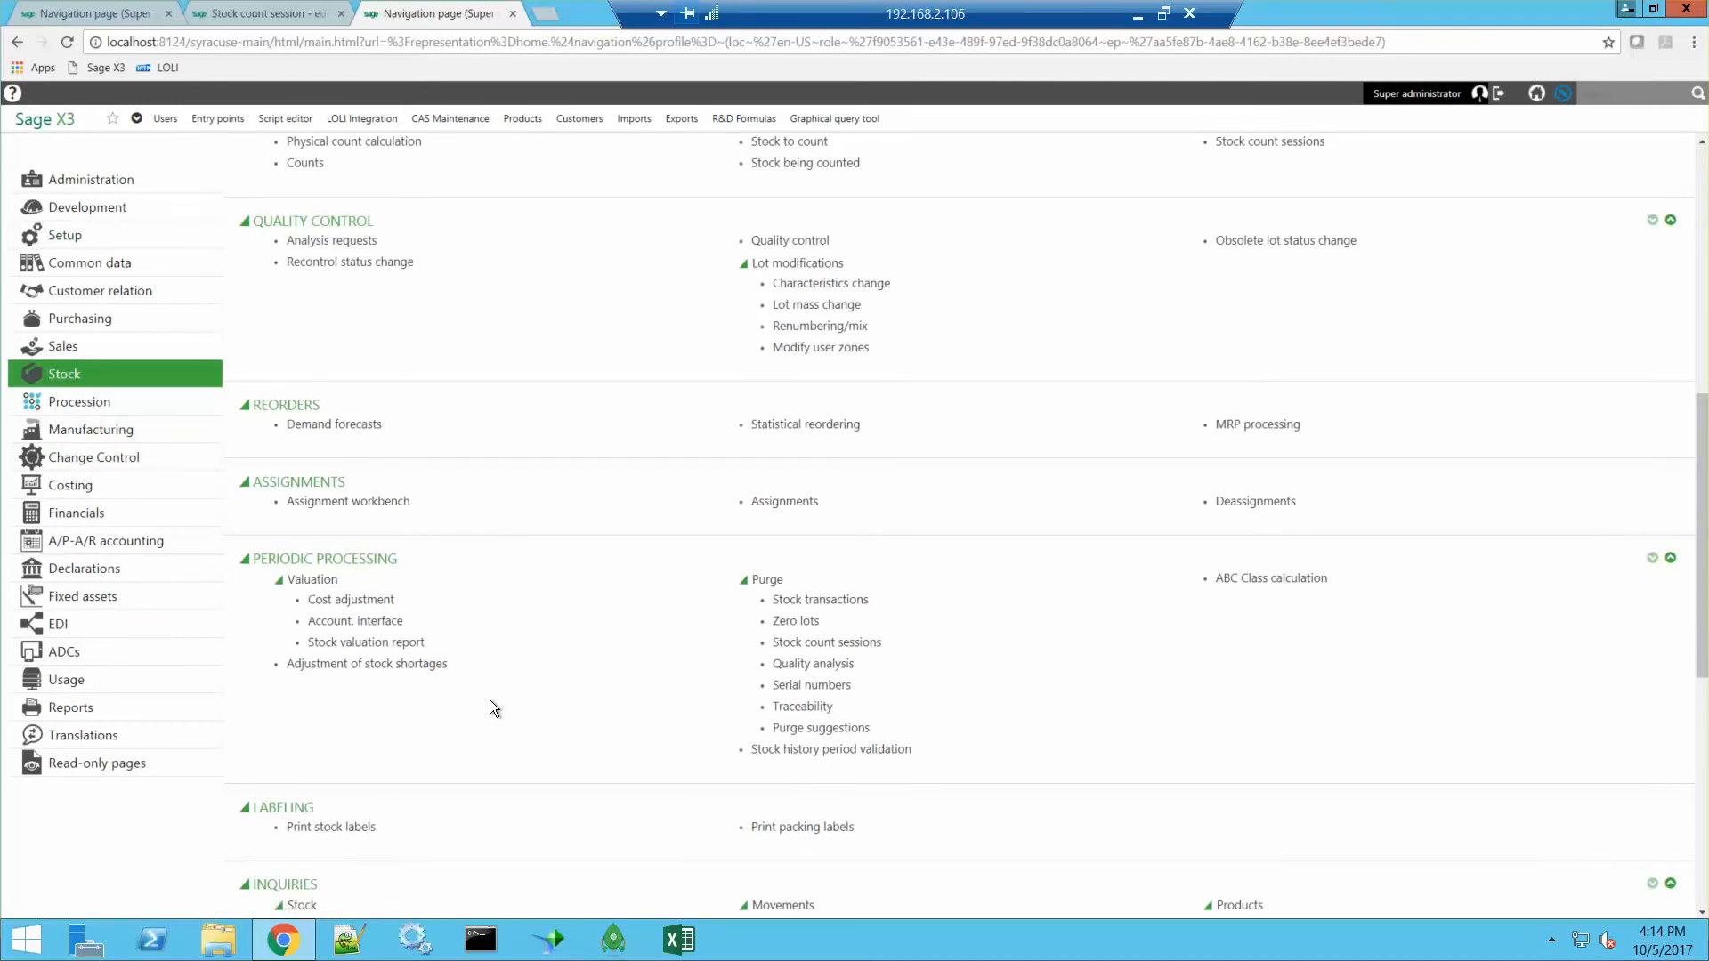
{"action": "scroll", "coordinate": [497, 708], "scroll_direction": "down", "scroll_amount": 1}
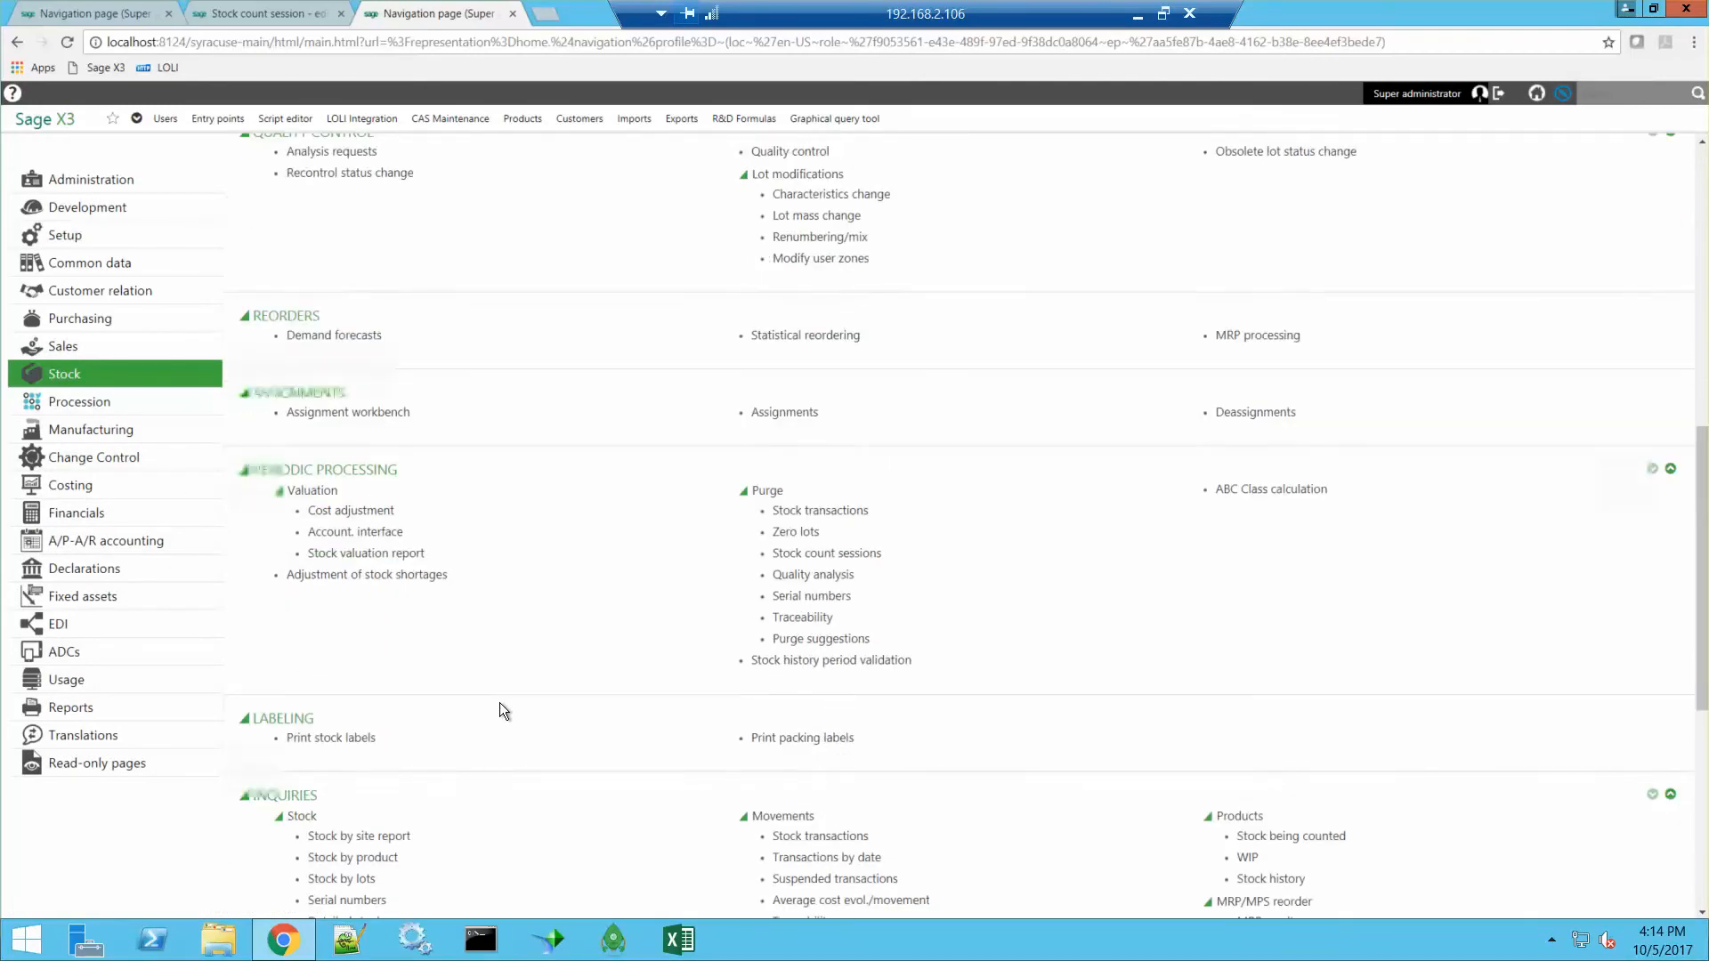
{"action": "scroll", "coordinate": [500, 703], "scroll_direction": "down", "scroll_amount": 2}
{"action": "scroll", "coordinate": [518, 518], "scroll_direction": "down", "scroll_amount": 4}
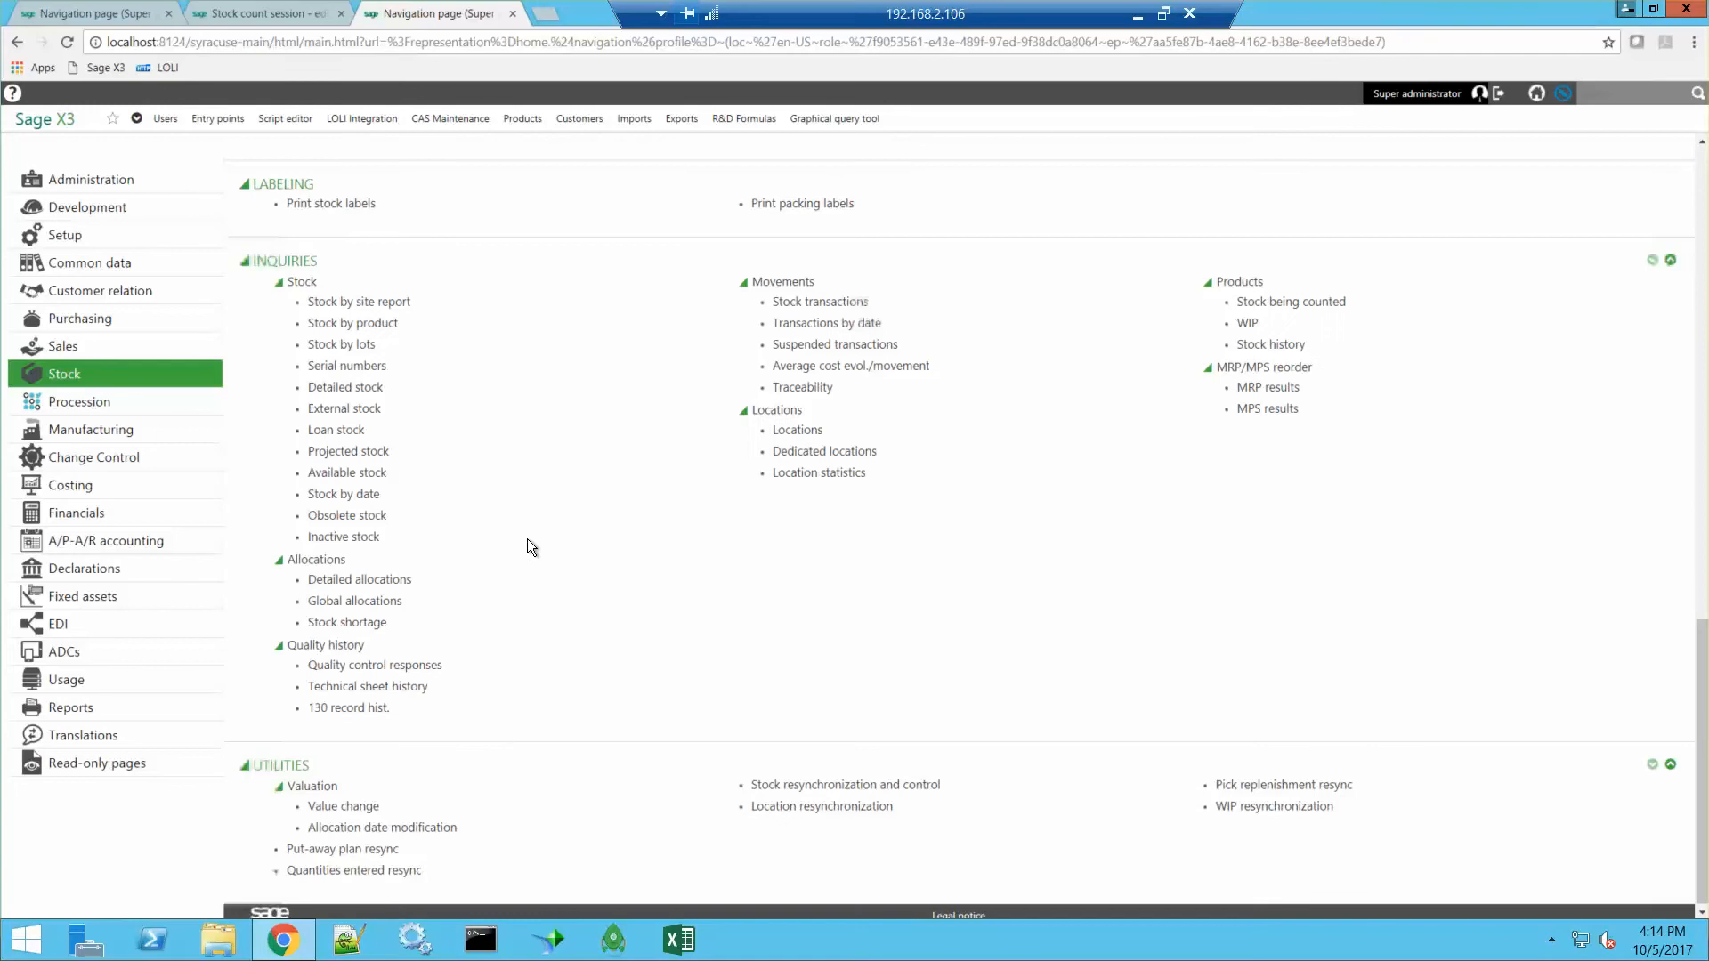
{"action": "scroll", "coordinate": [527, 538], "scroll_direction": "down", "scroll_amount": 1}
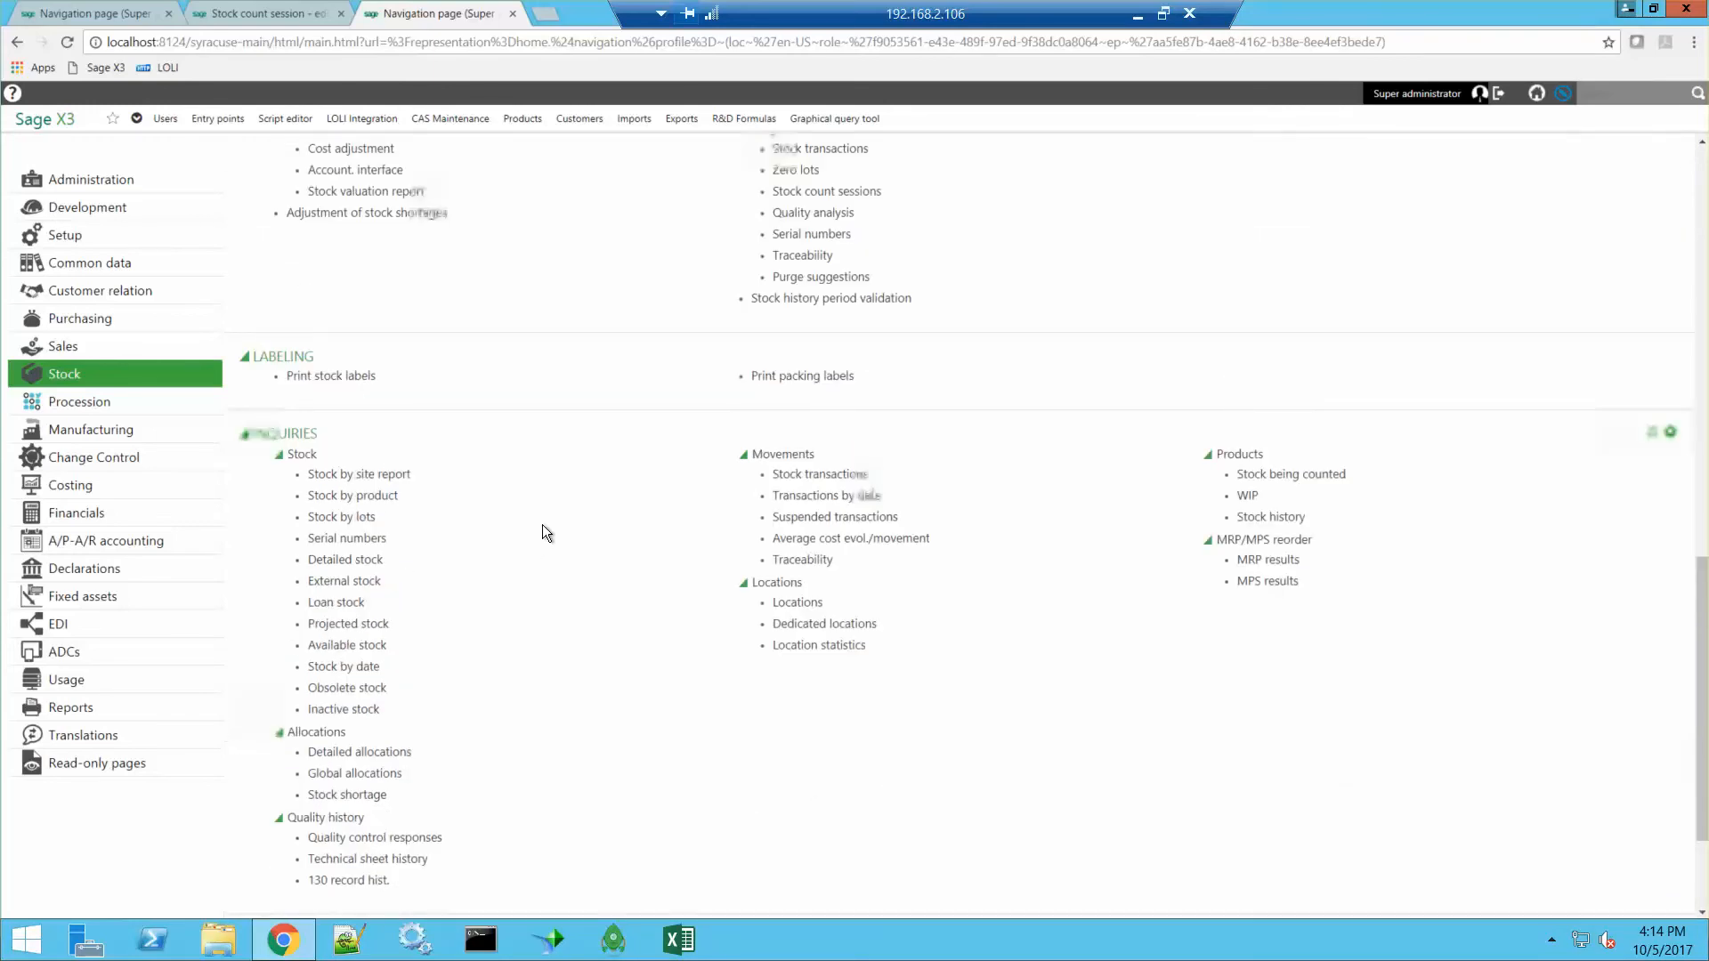
{"action": "scroll", "coordinate": [553, 511], "scroll_direction": "up", "scroll_amount": 6}
{"action": "scroll", "coordinate": [554, 509], "scroll_direction": "up", "scroll_amount": 2}
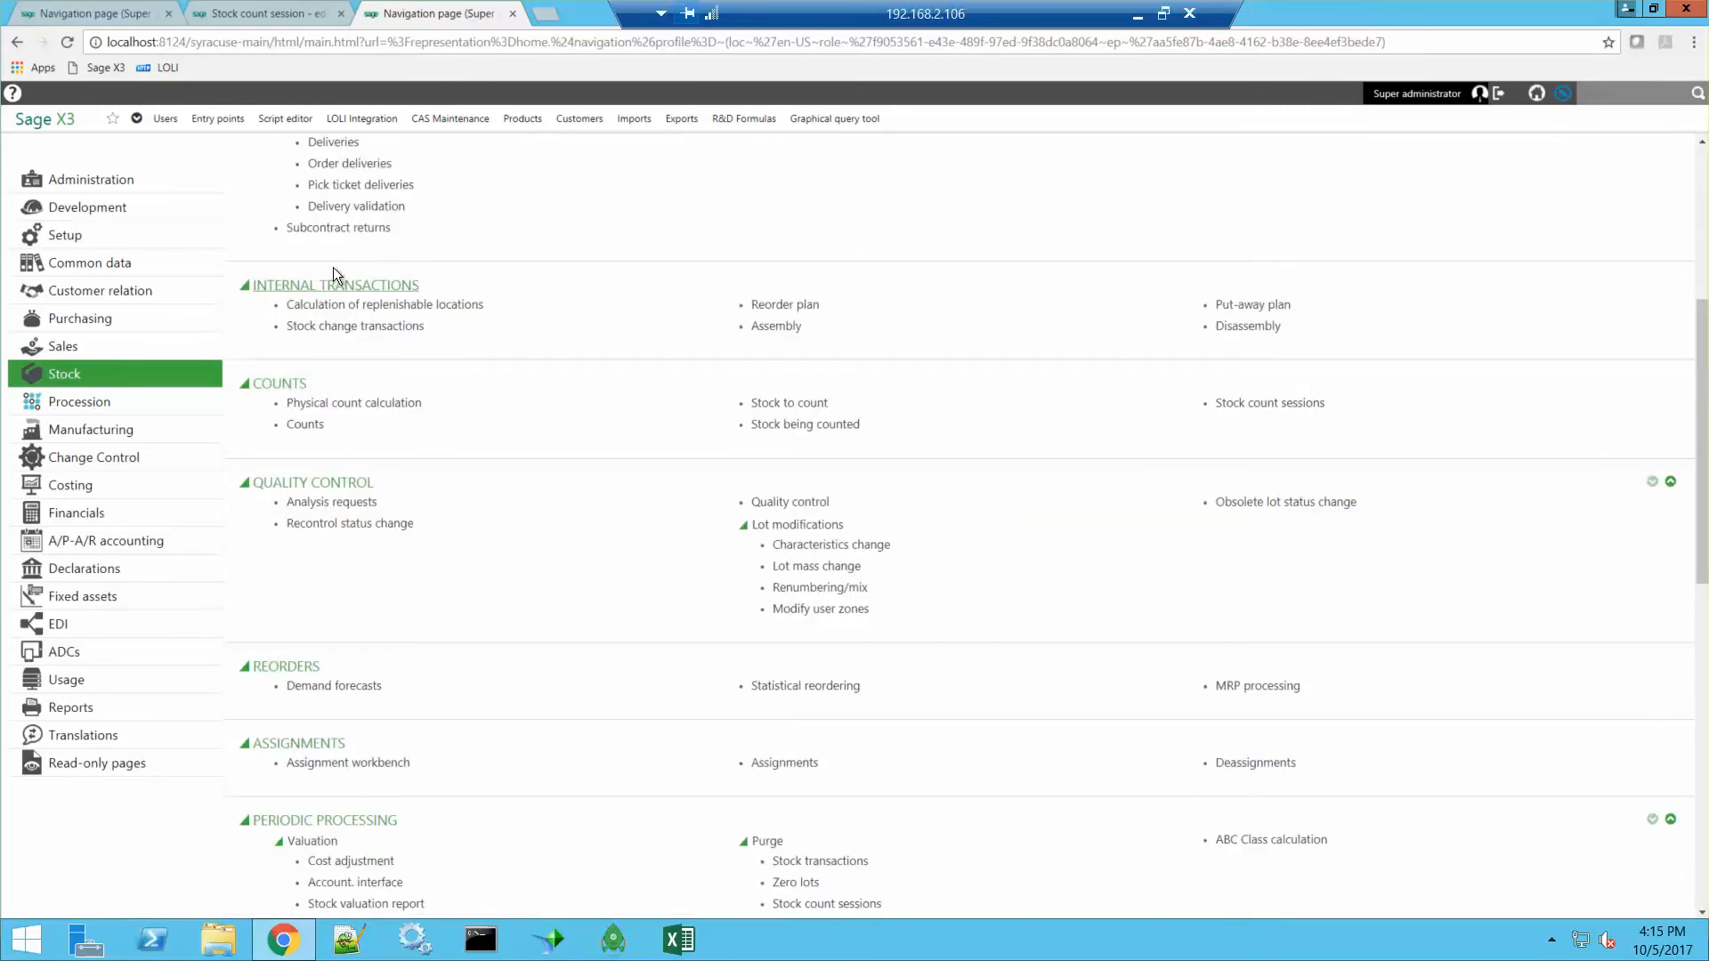
{"action": "left_click", "coordinate": [305, 427]}
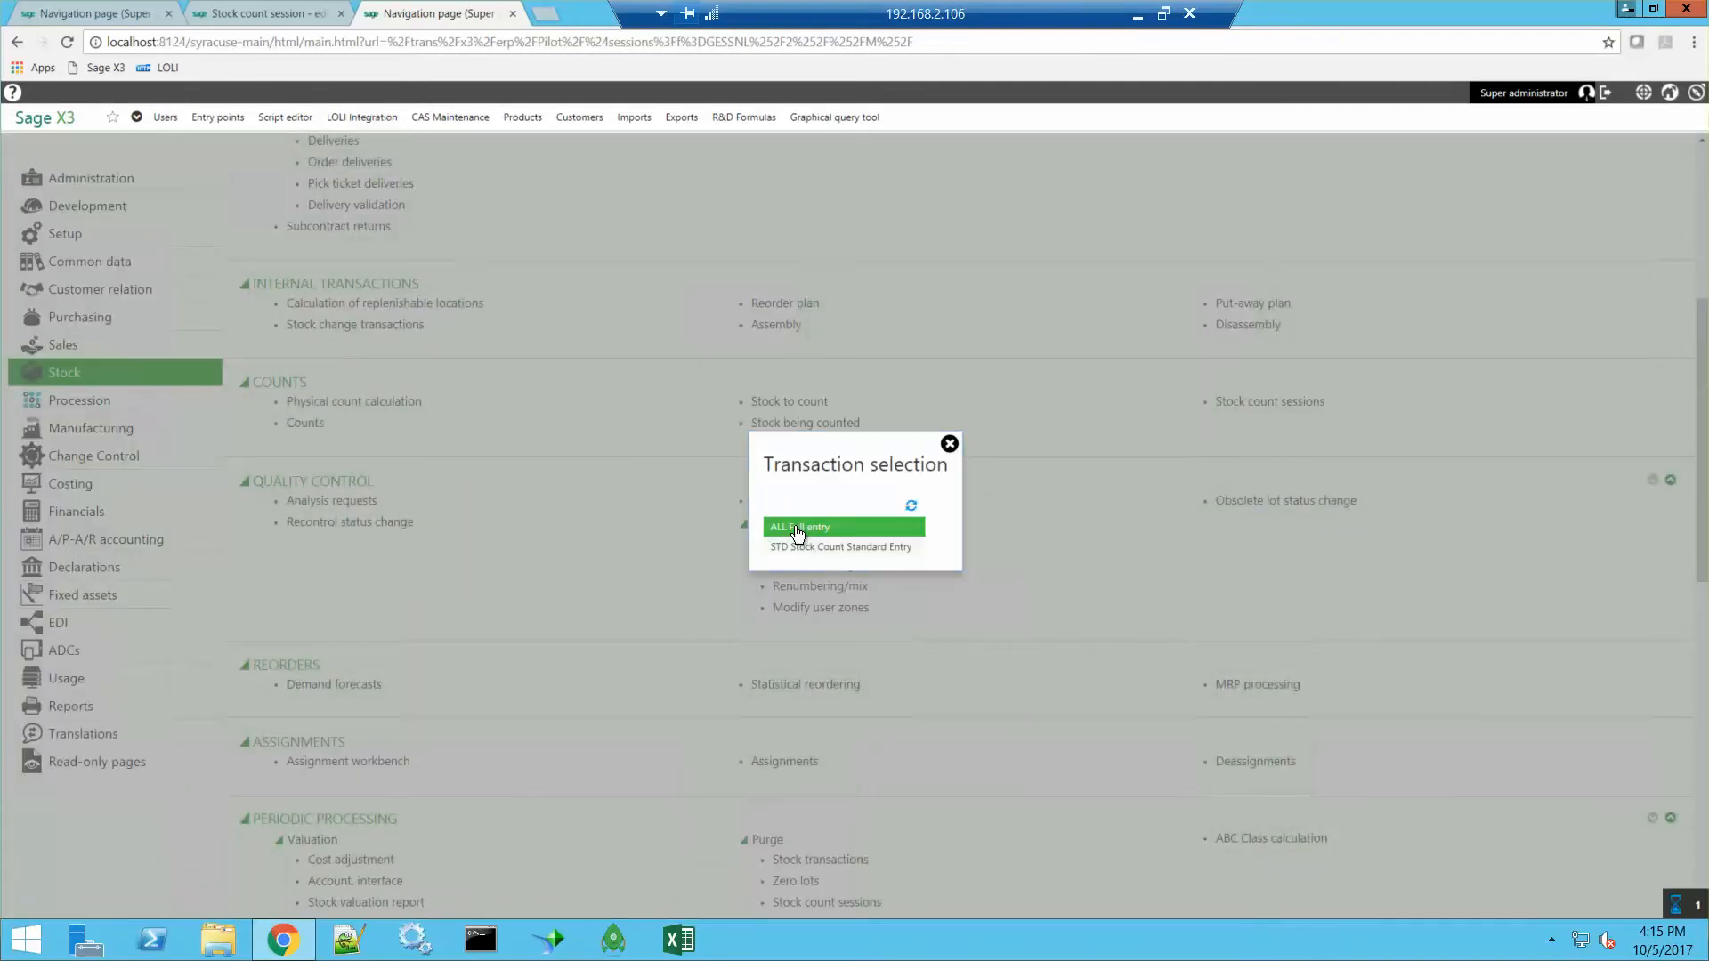
{"action": "left_click", "coordinate": [794, 527]}
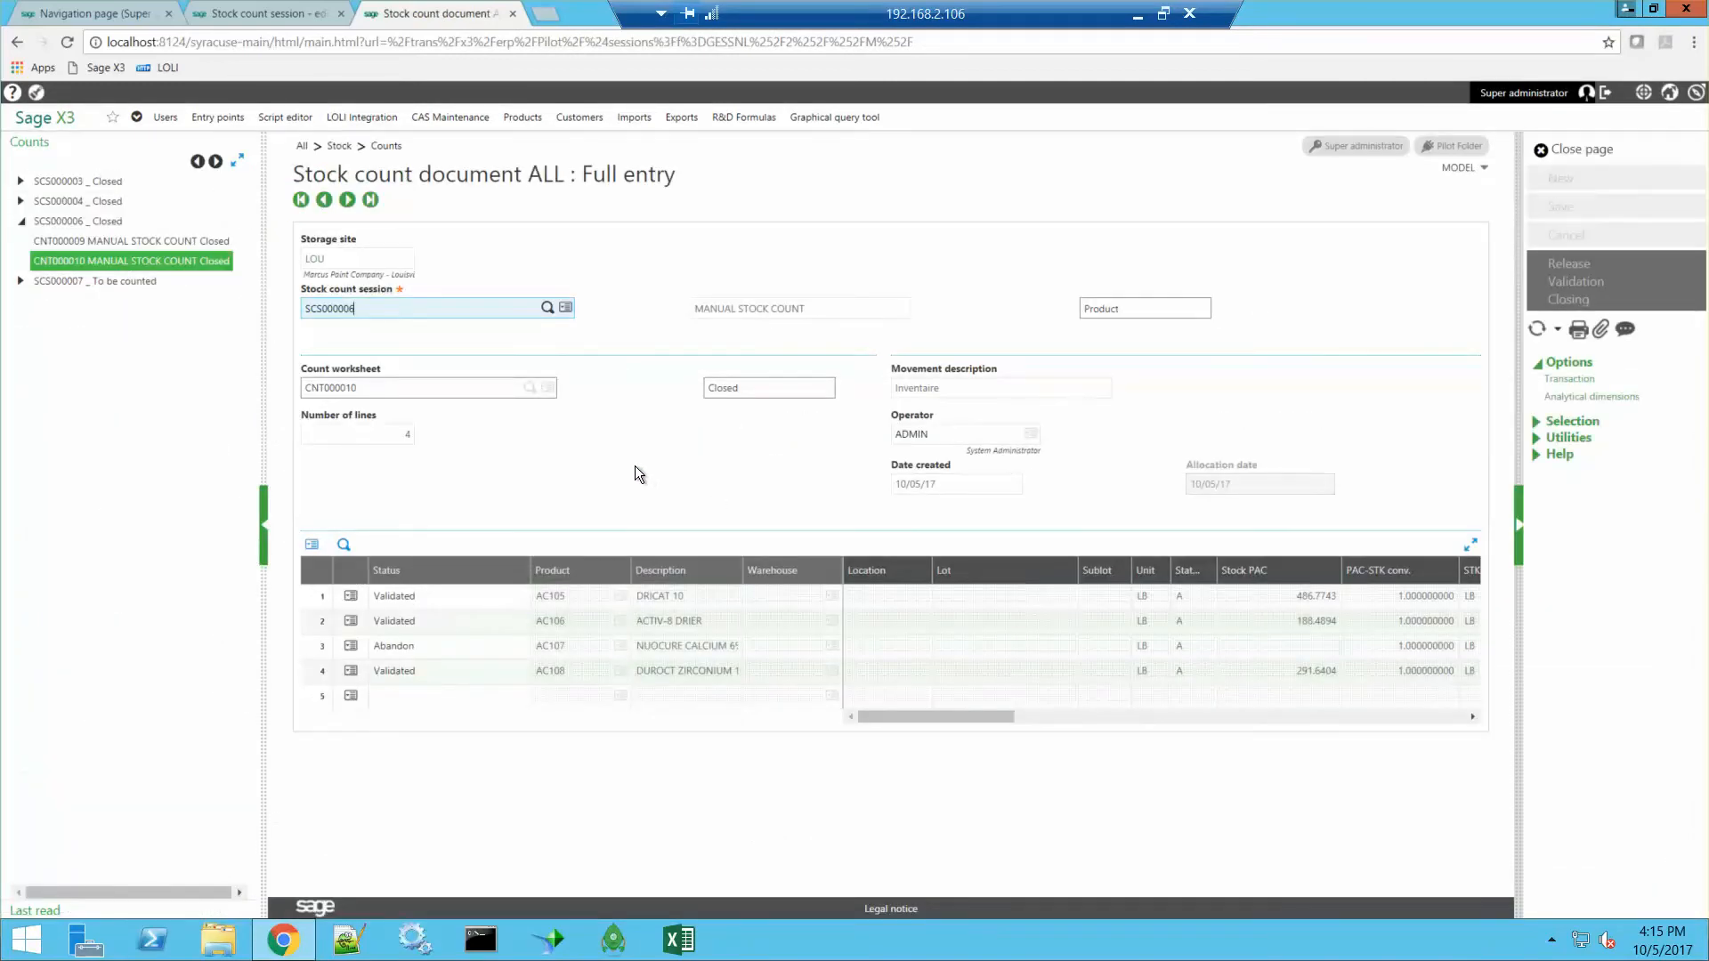
Open count worksheet CNT000011 of stock count session SCS000007
{"action": "left_click", "coordinate": [23, 222]}
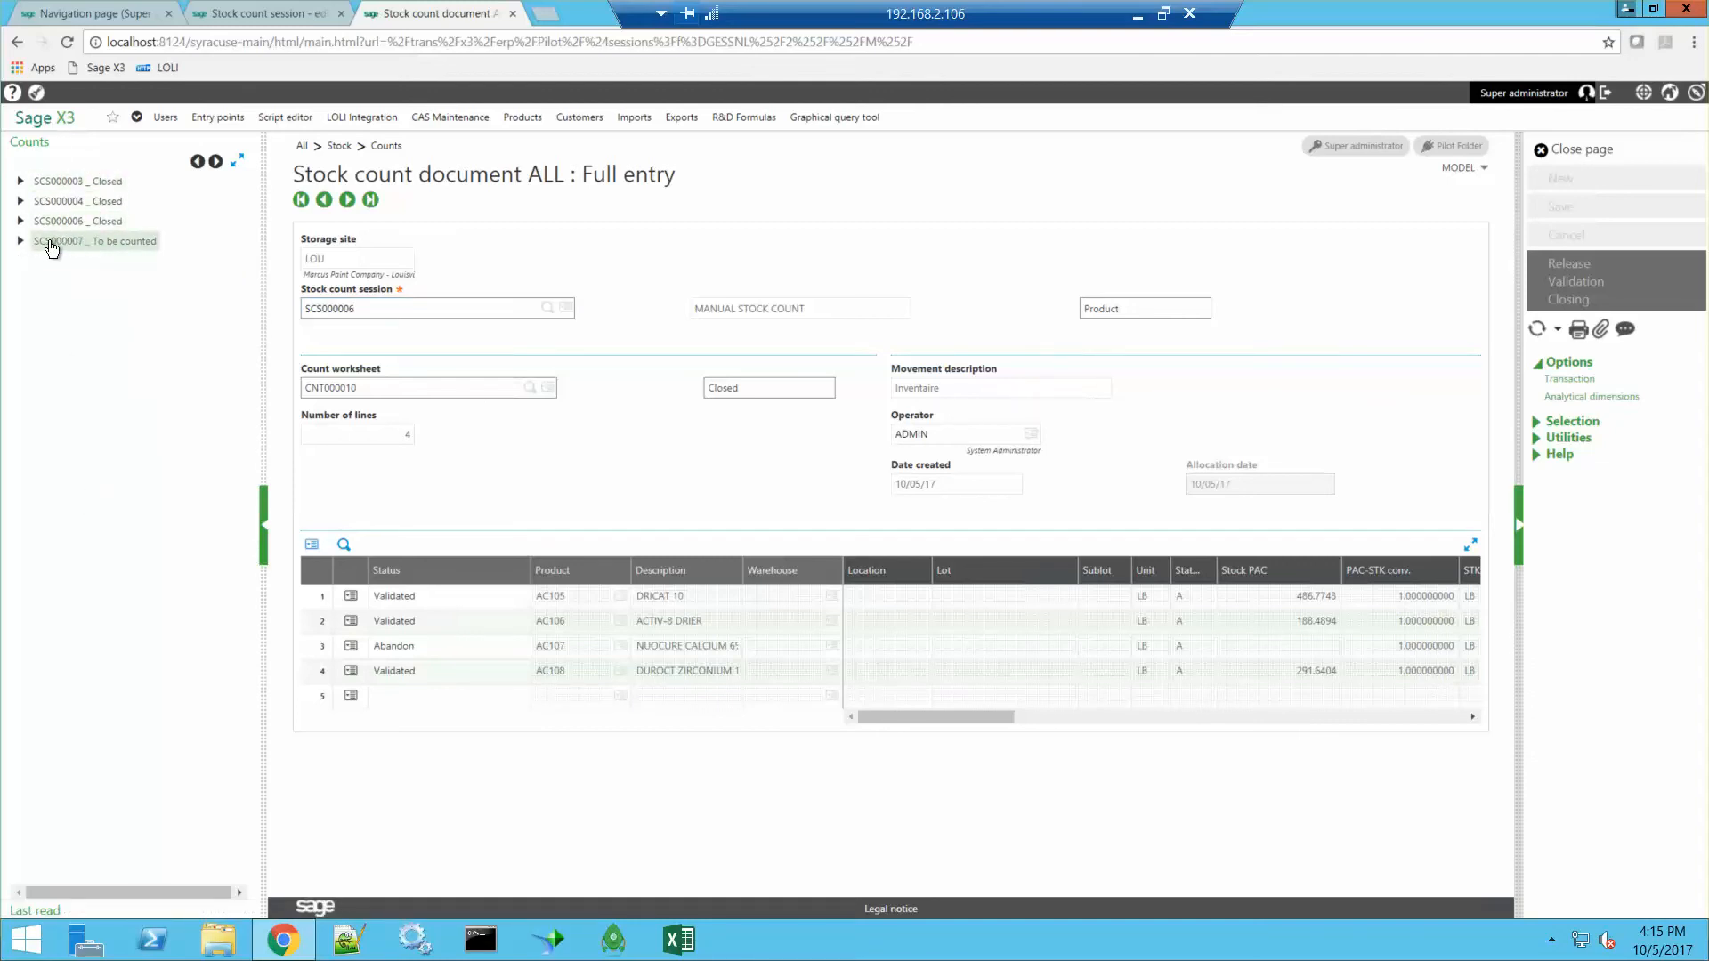
{"action": "left_click", "coordinate": [20, 241]}
{"action": "left_click", "coordinate": [102, 262]}
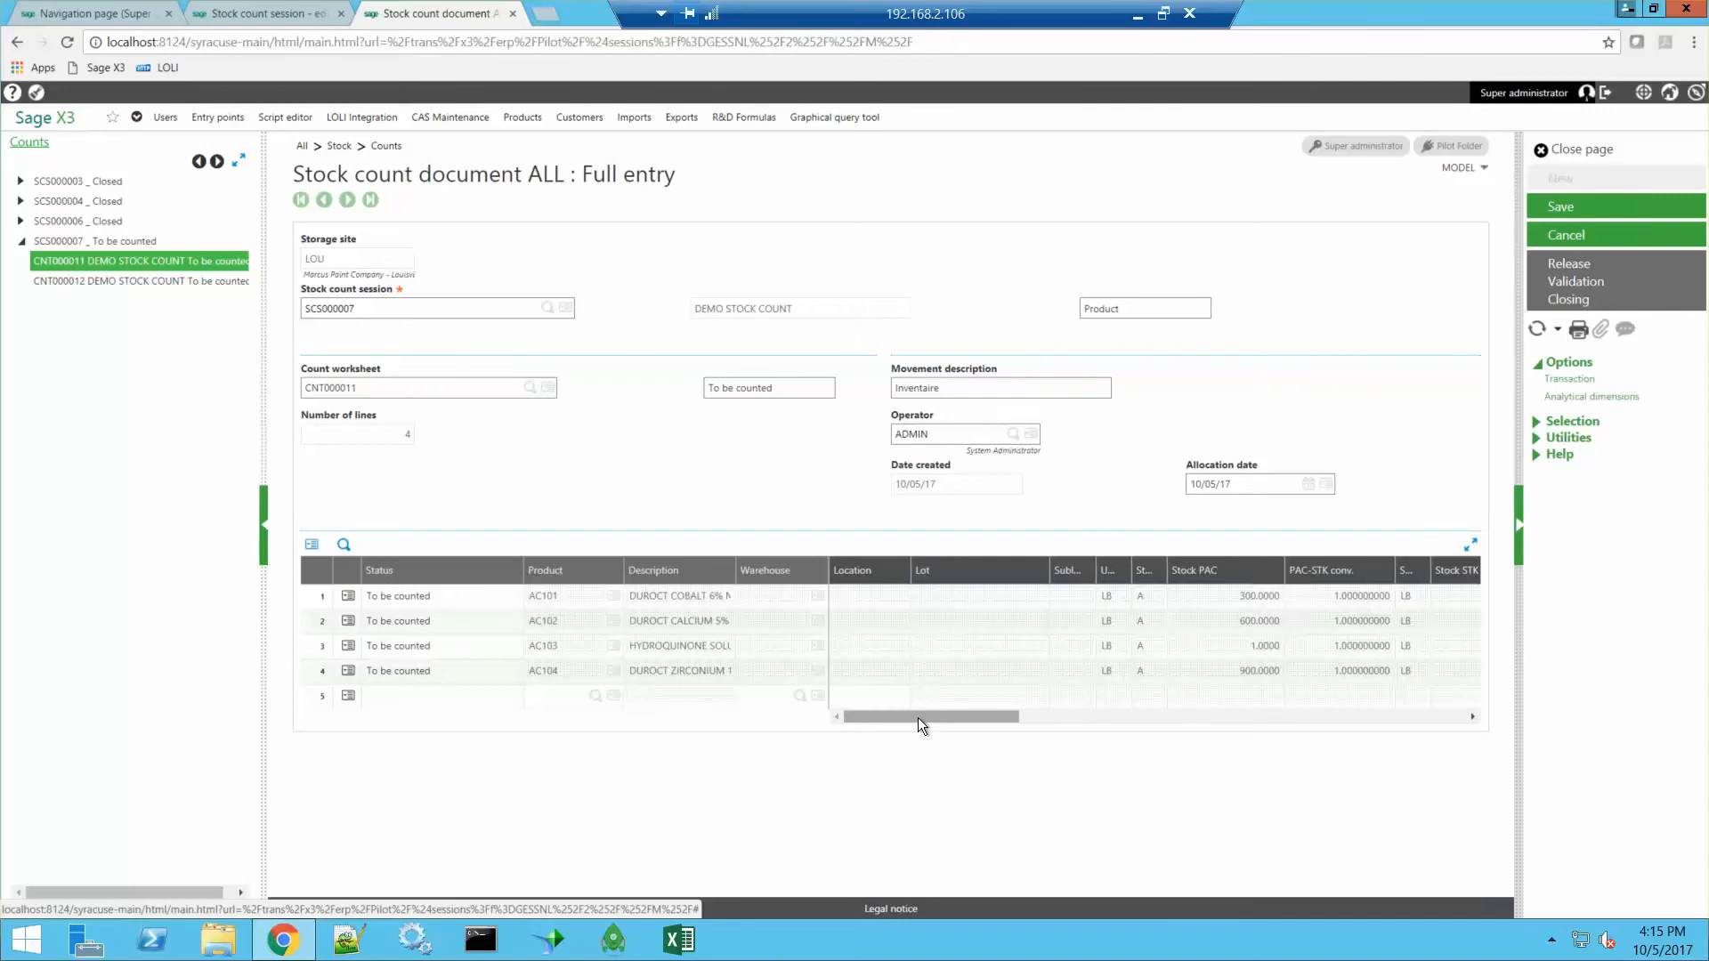
Set the Counted stock PAC quantity of product AC101 to 301 on worksheet CNT000011
{"action": "left_click_drag", "start_coordinate": [916, 717], "coordinate": [1076, 719]}
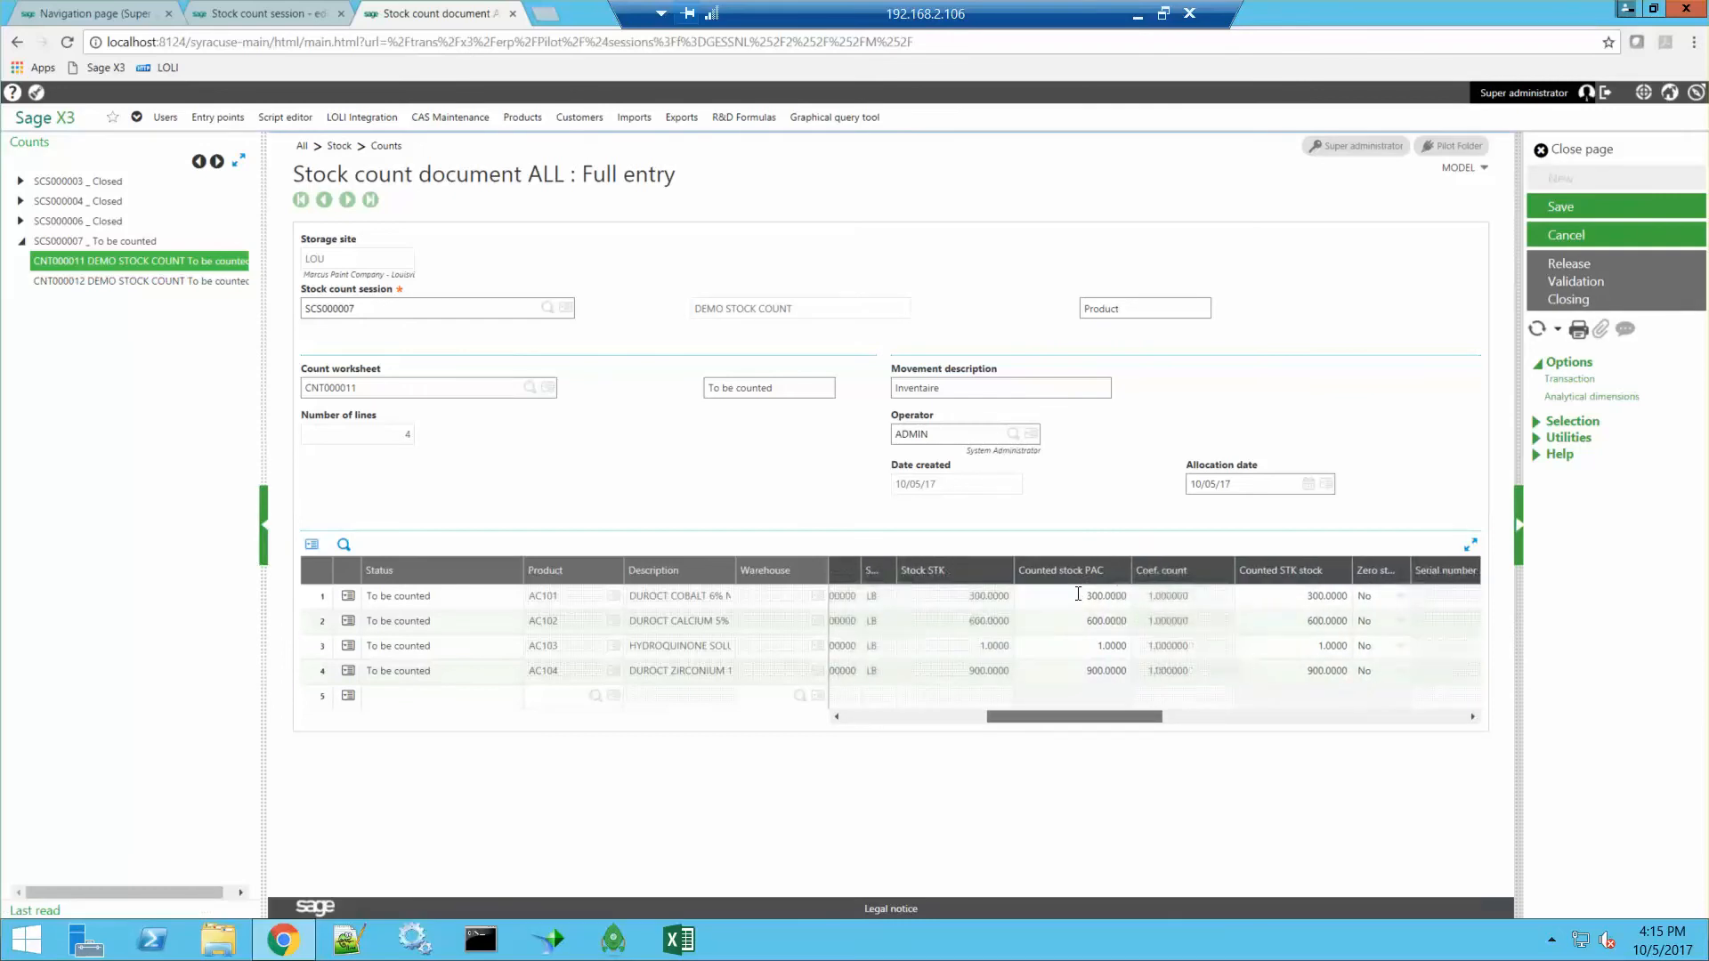
{"action": "left_click", "coordinate": [1284, 599]}
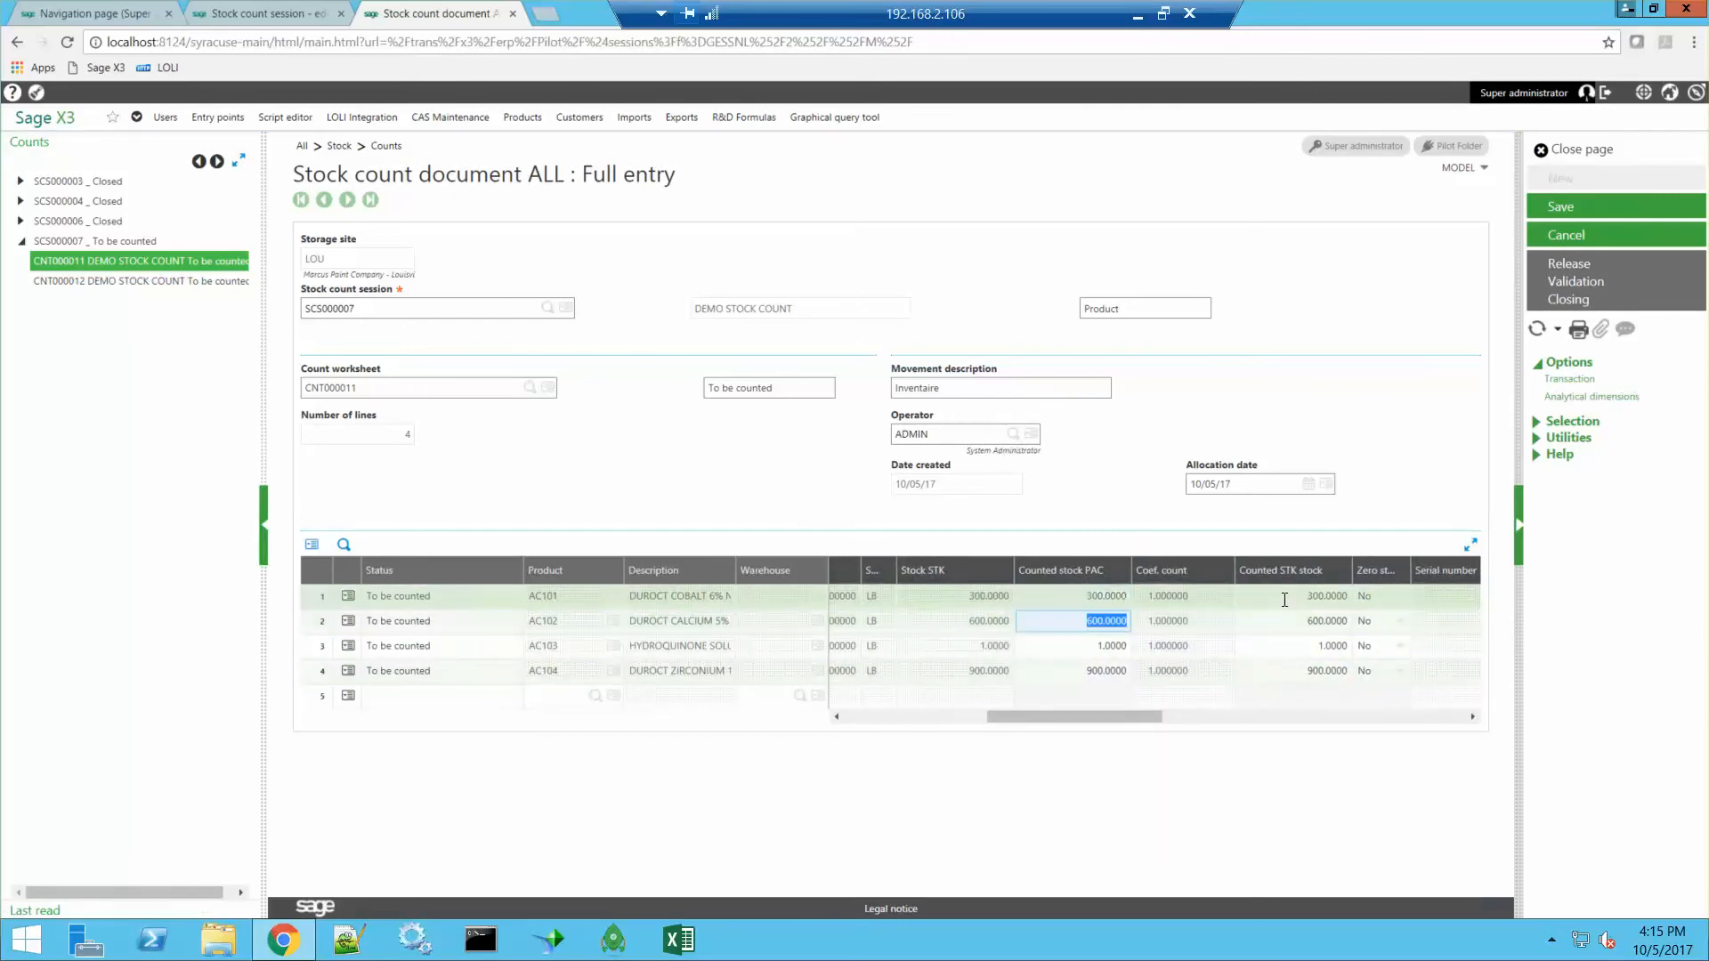
{"action": "left_click", "coordinate": [1067, 597]}
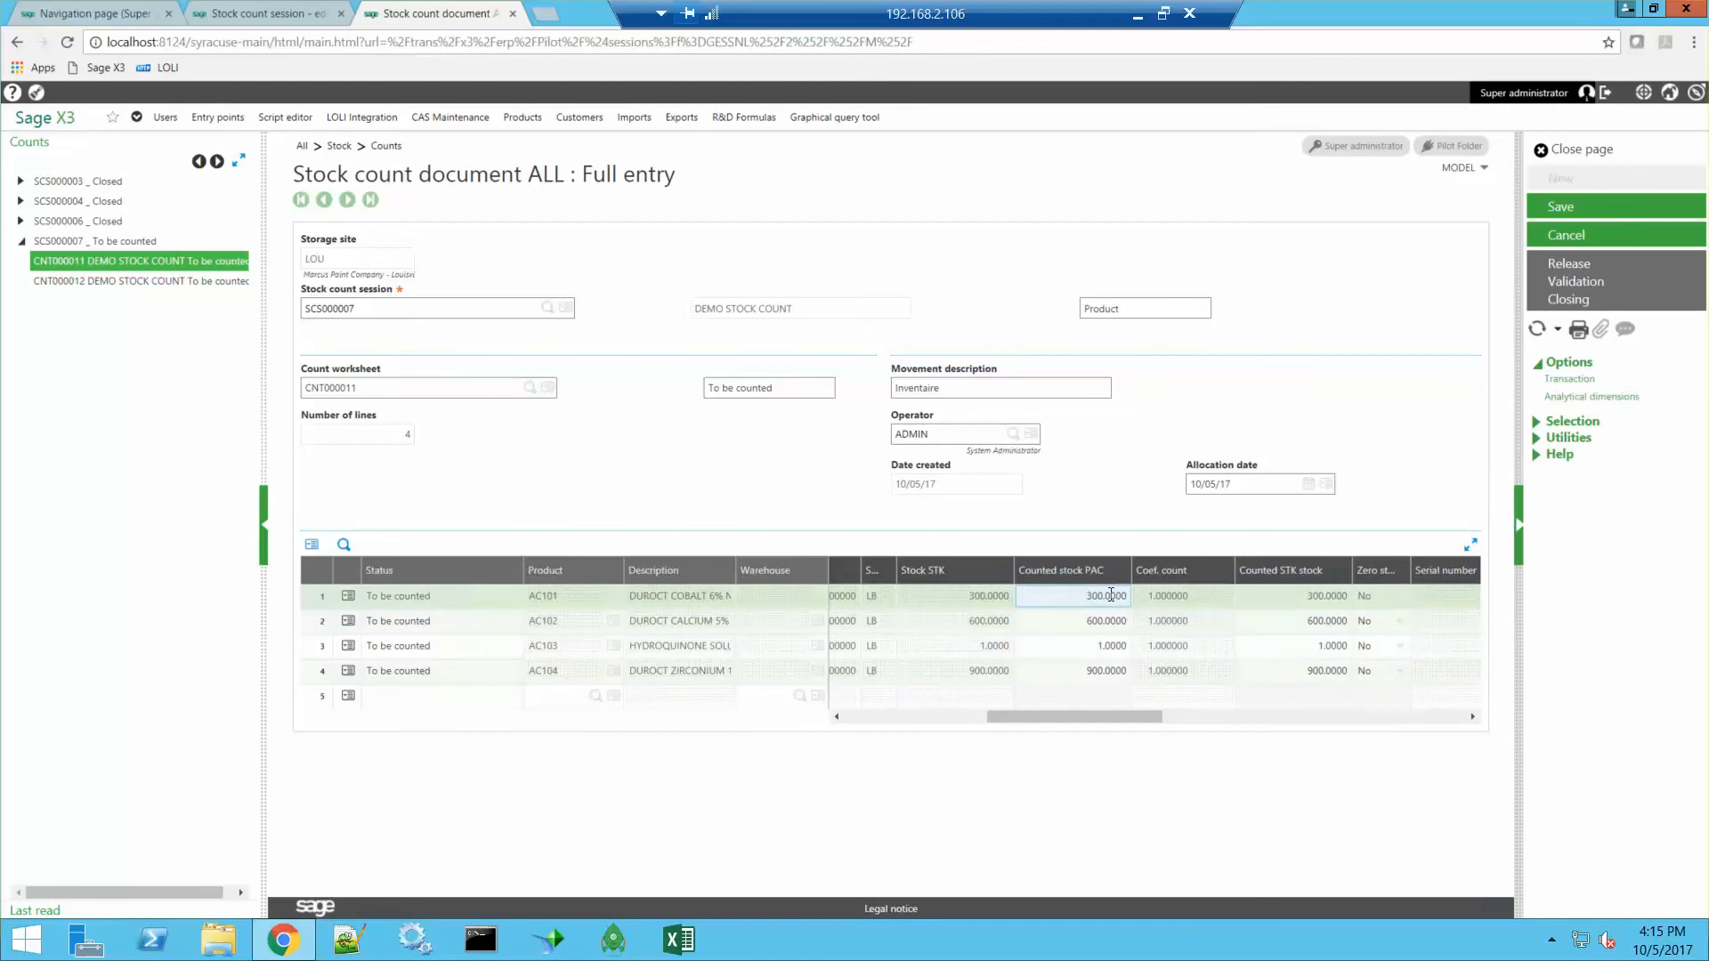
{"action": "double_click", "coordinate": [1110, 596]}
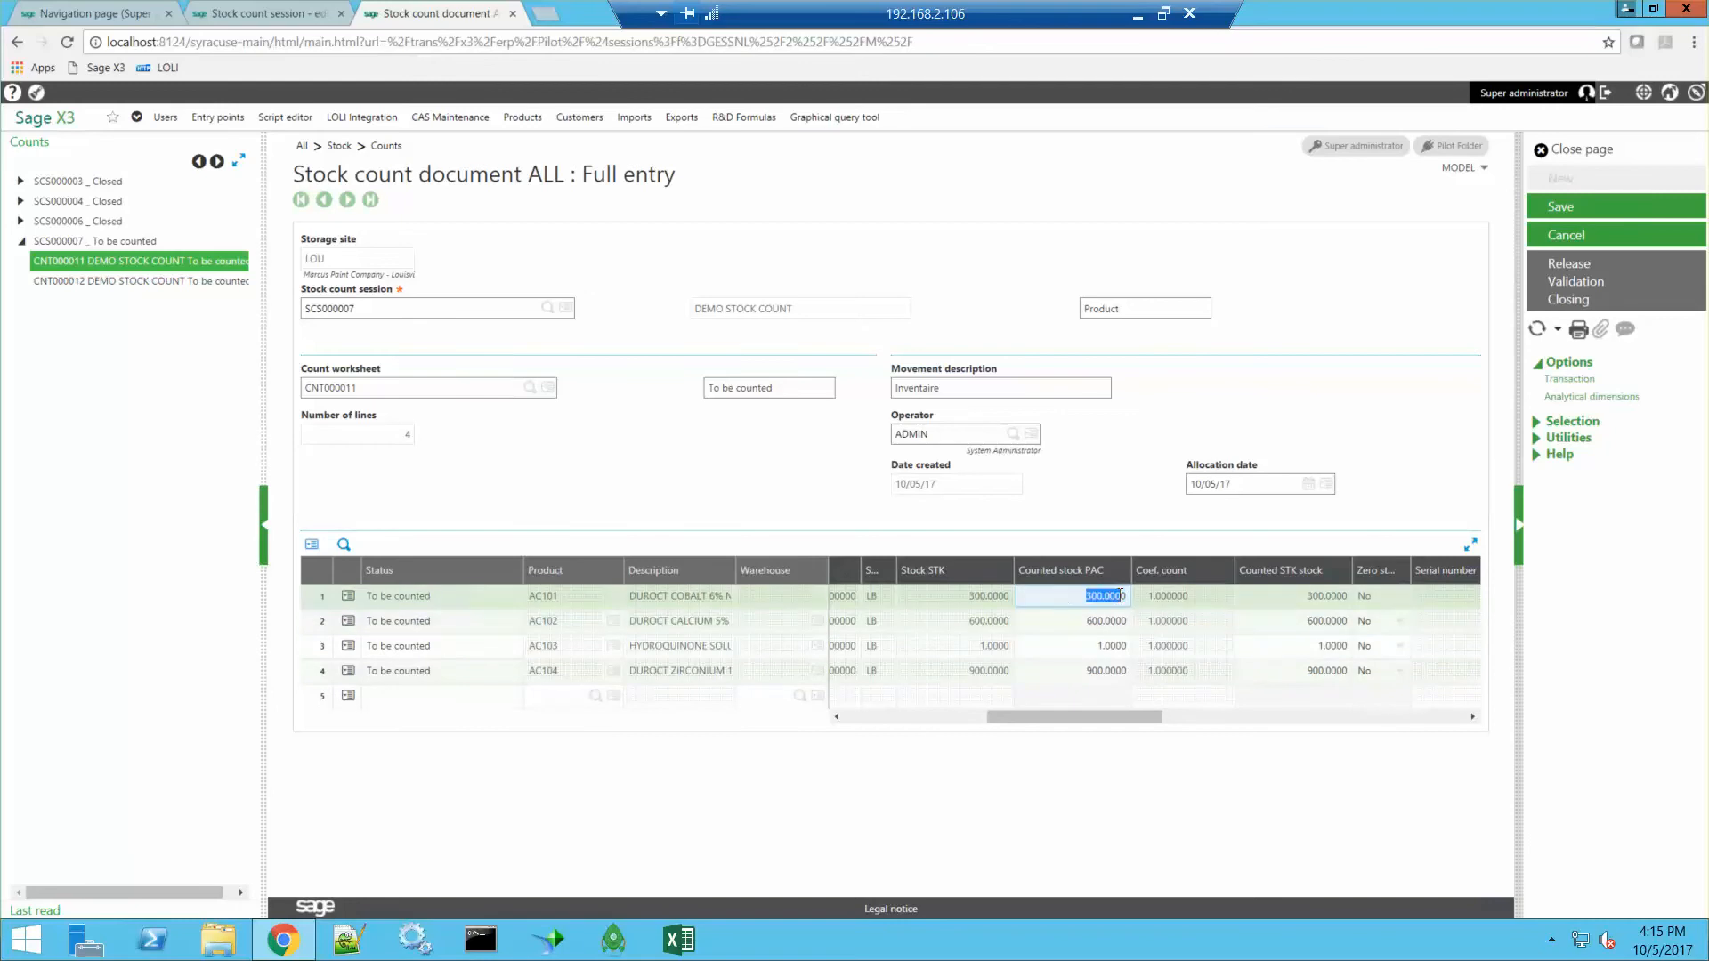
{"action": "left_click", "coordinate": [1051, 599]}
{"action": "type", "text": "301"}
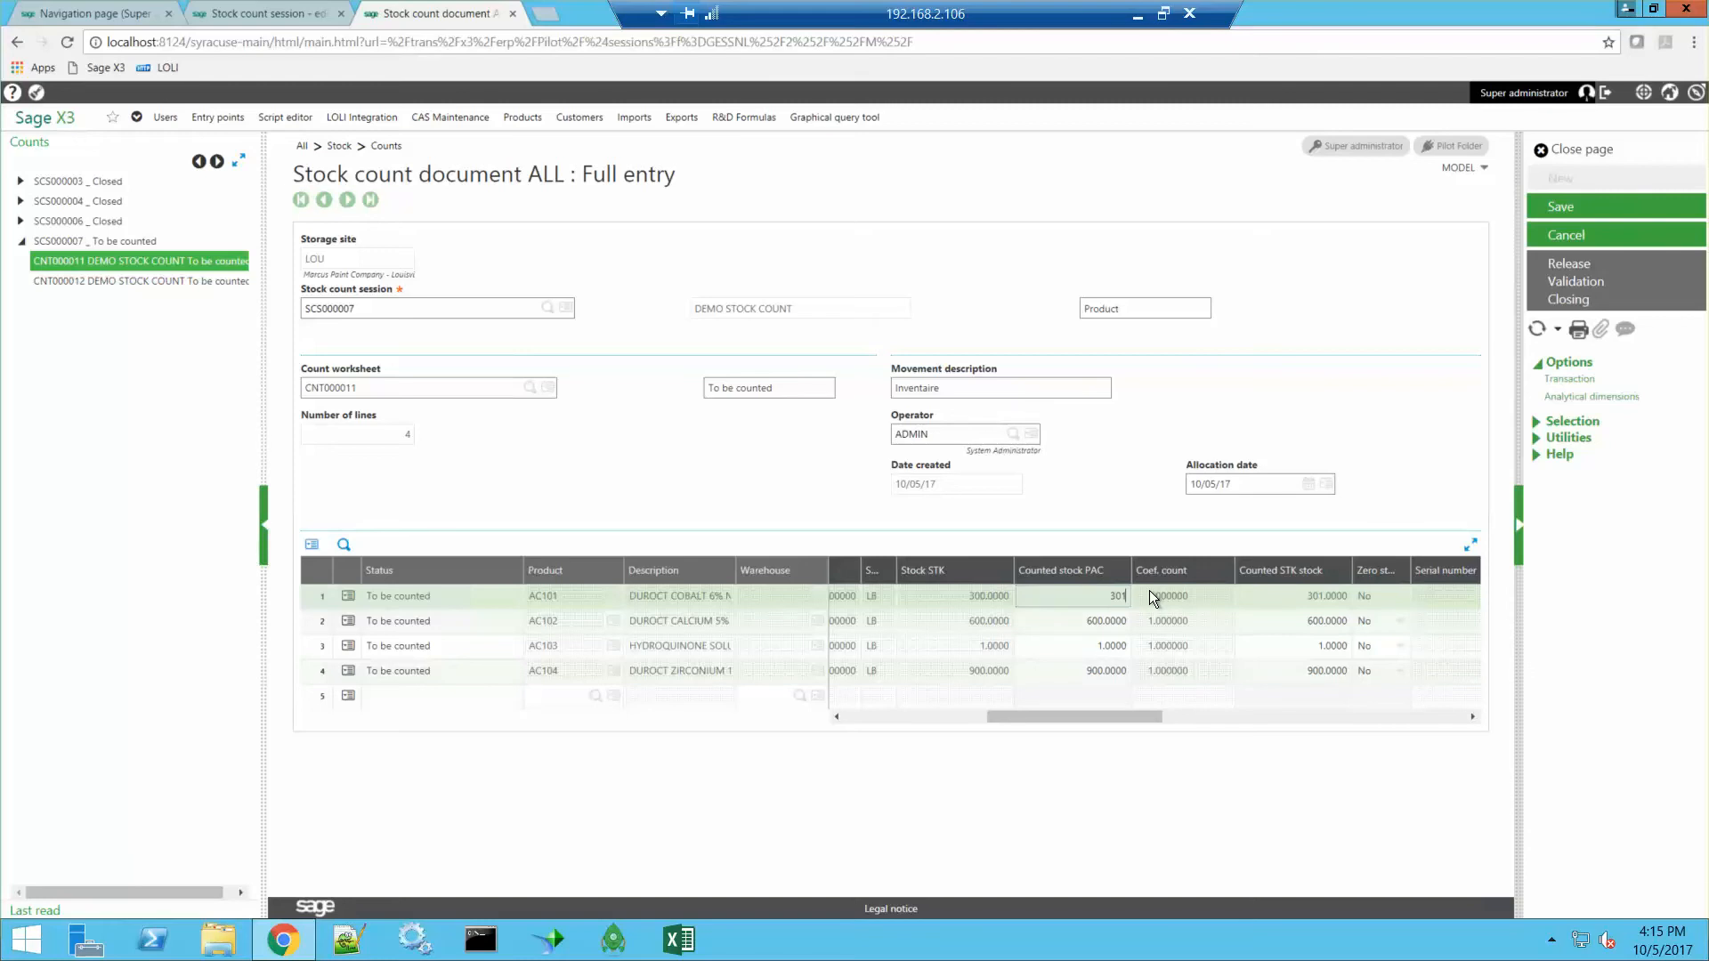
{"action": "key", "text": "Down"}
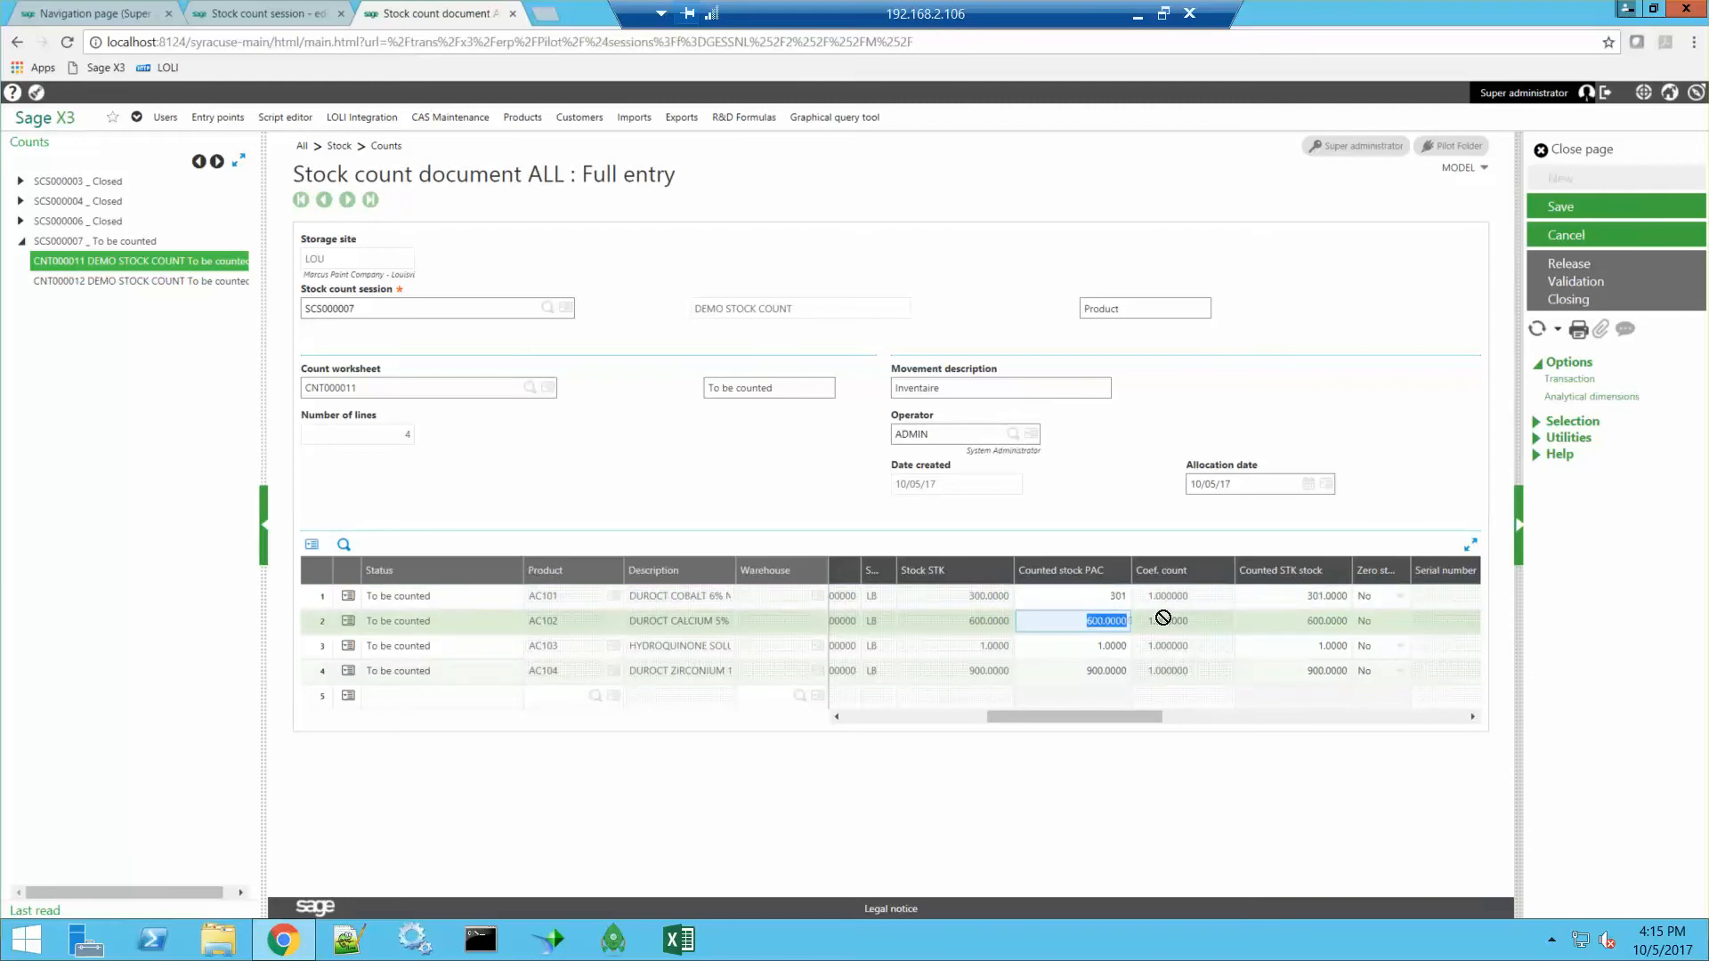
Enter Counted stock PAC quantities of 601 for AC102, 0 for AC103 and 901 for AC104, and save the worksheet
{"action": "type", "text": "601"}
{"action": "left_click", "coordinate": [1072, 649]}
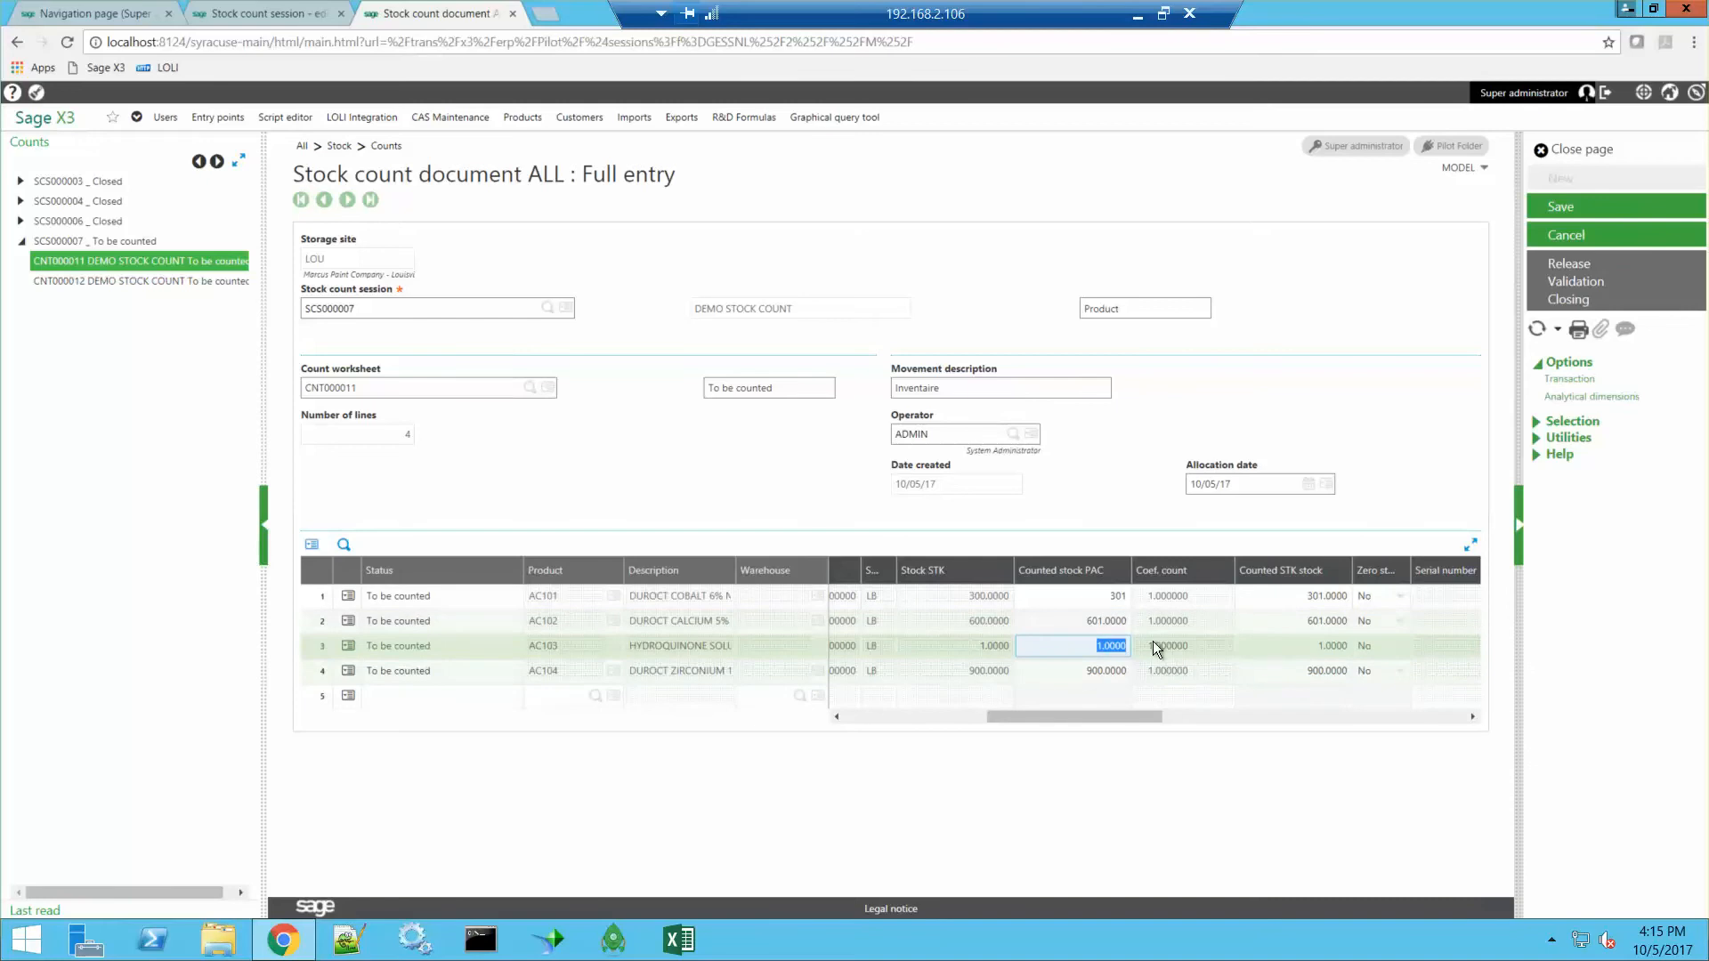
{"action": "left_click", "coordinate": [1054, 672]}
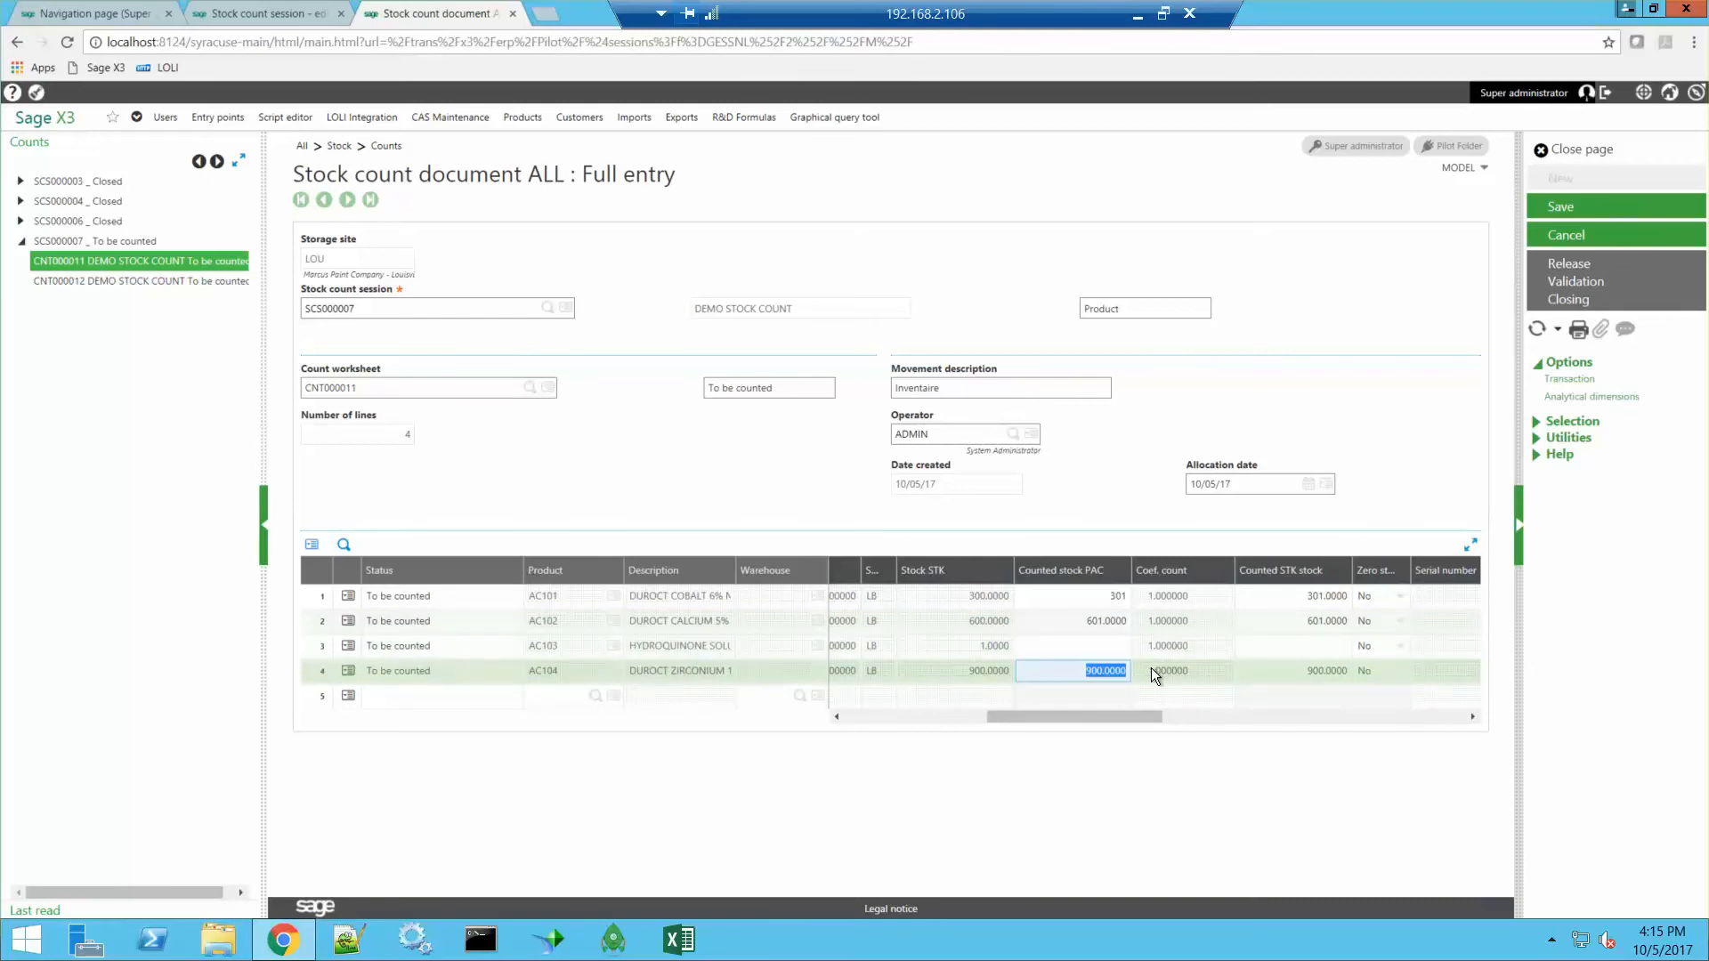
{"action": "type", "text": "901"}
{"action": "key", "text": "Return"}
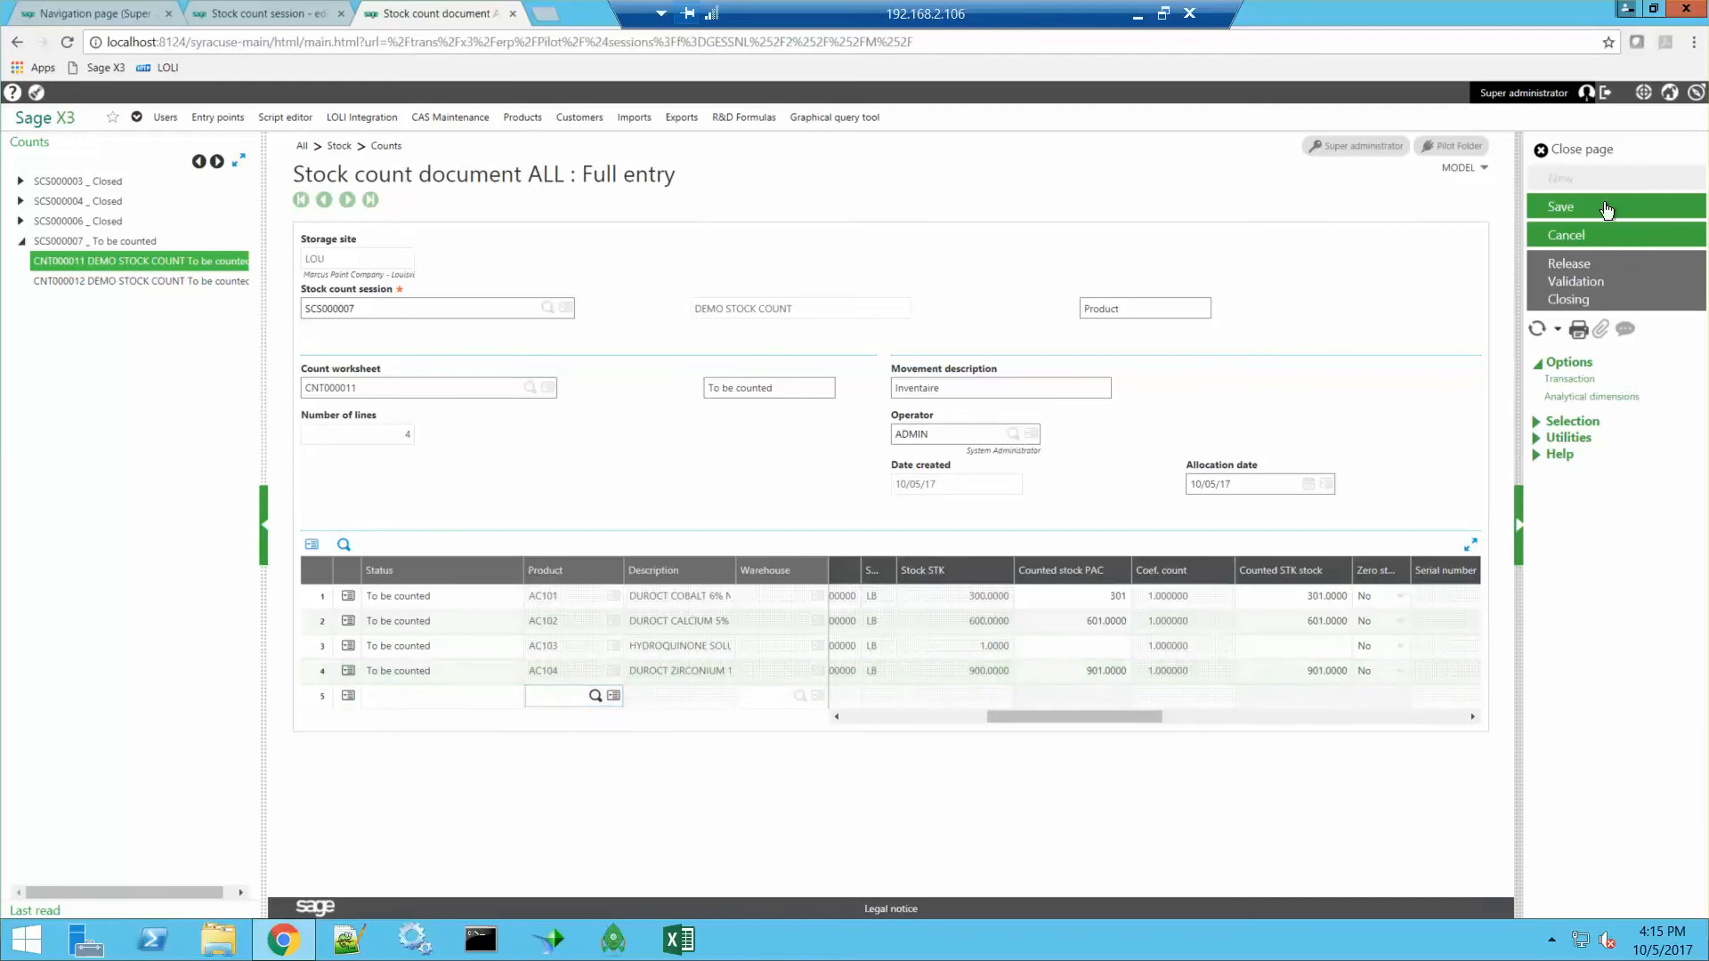
{"action": "left_click", "coordinate": [1573, 212]}
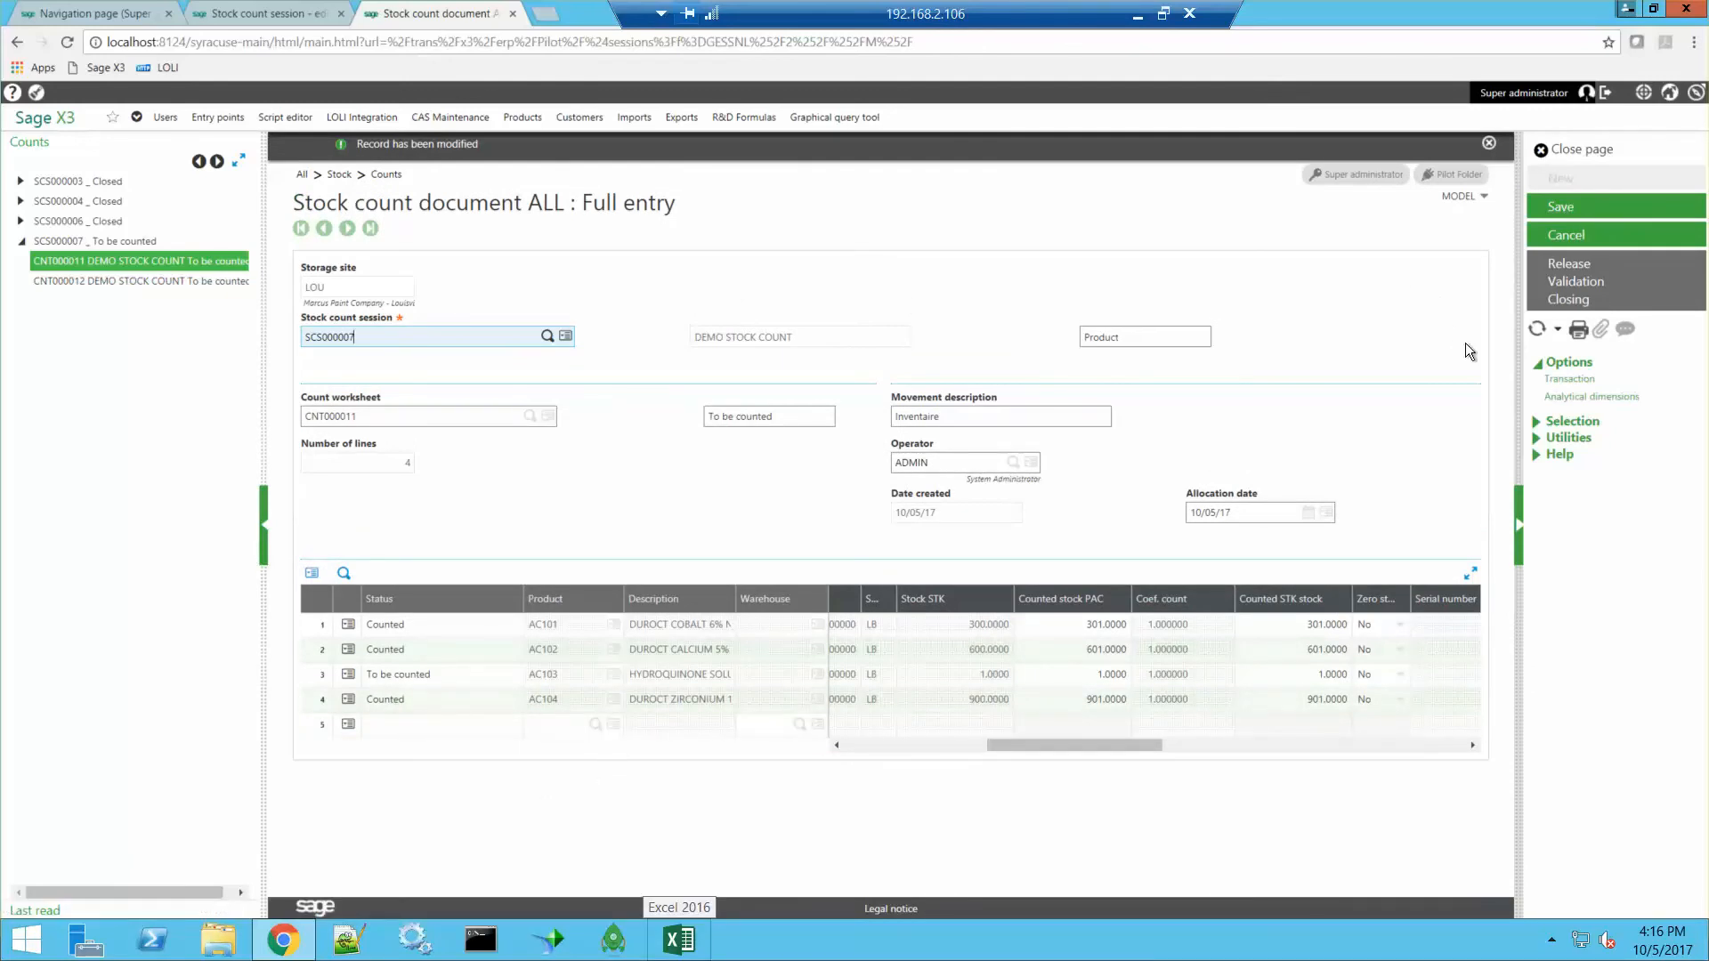
{"action": "left_click", "coordinate": [1416, 719]}
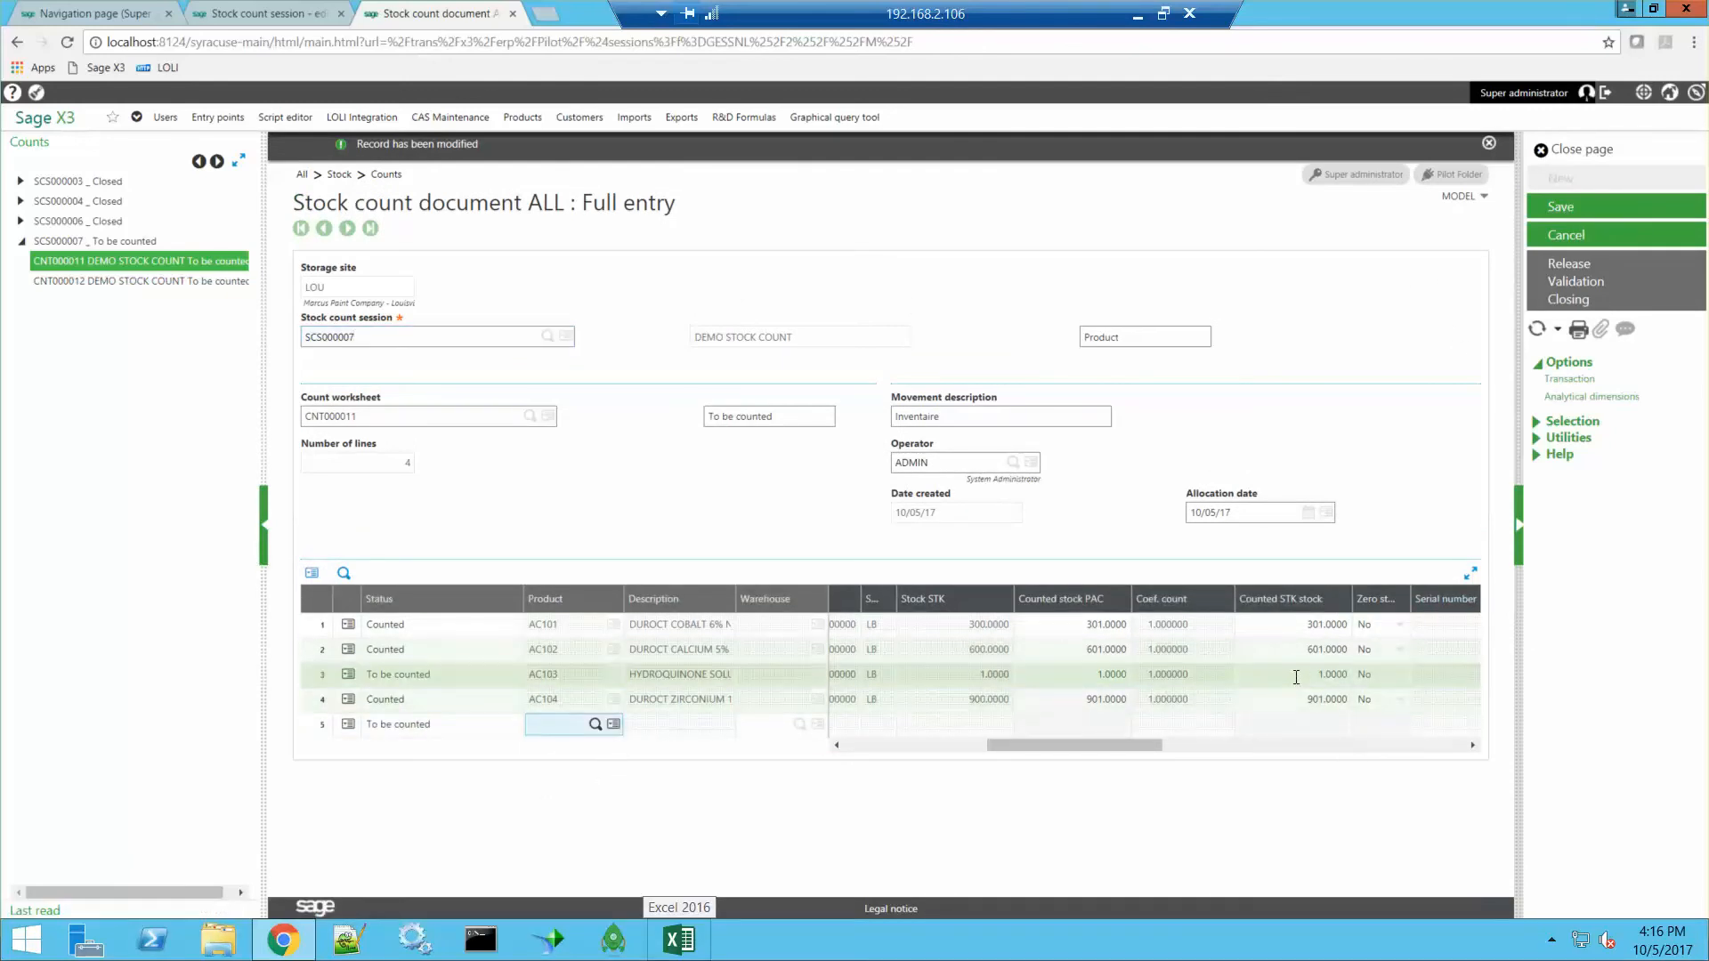
{"action": "left_click", "coordinate": [1296, 676]}
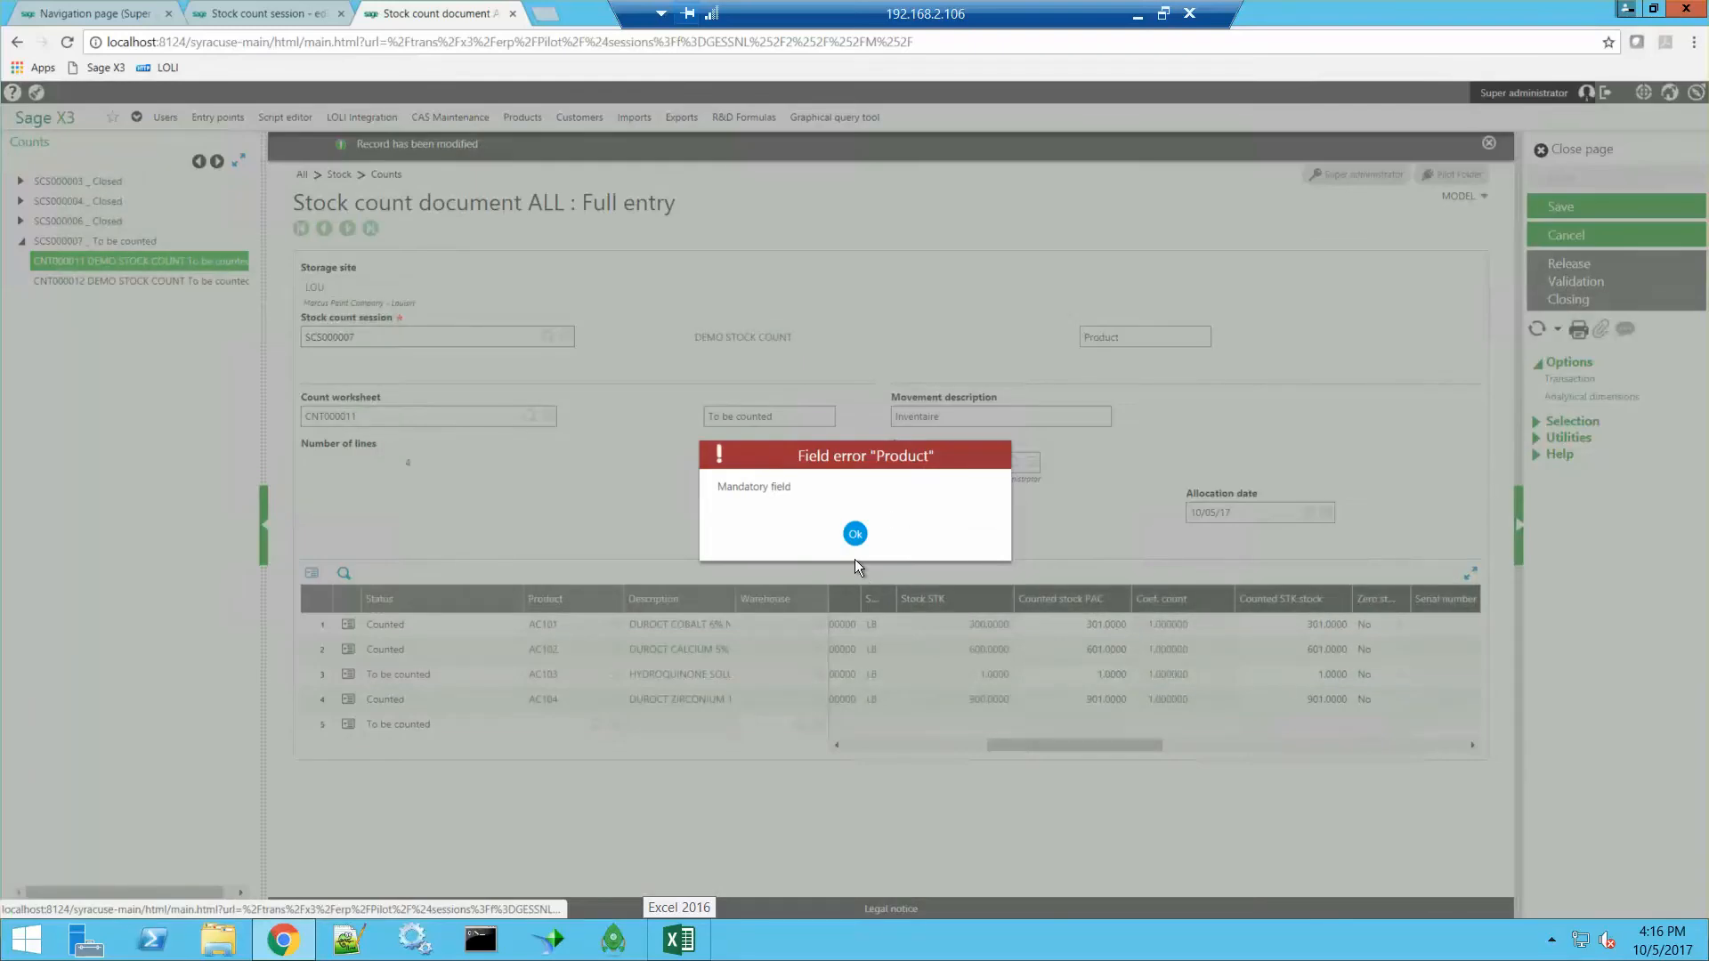
{"action": "left_click", "coordinate": [854, 534]}
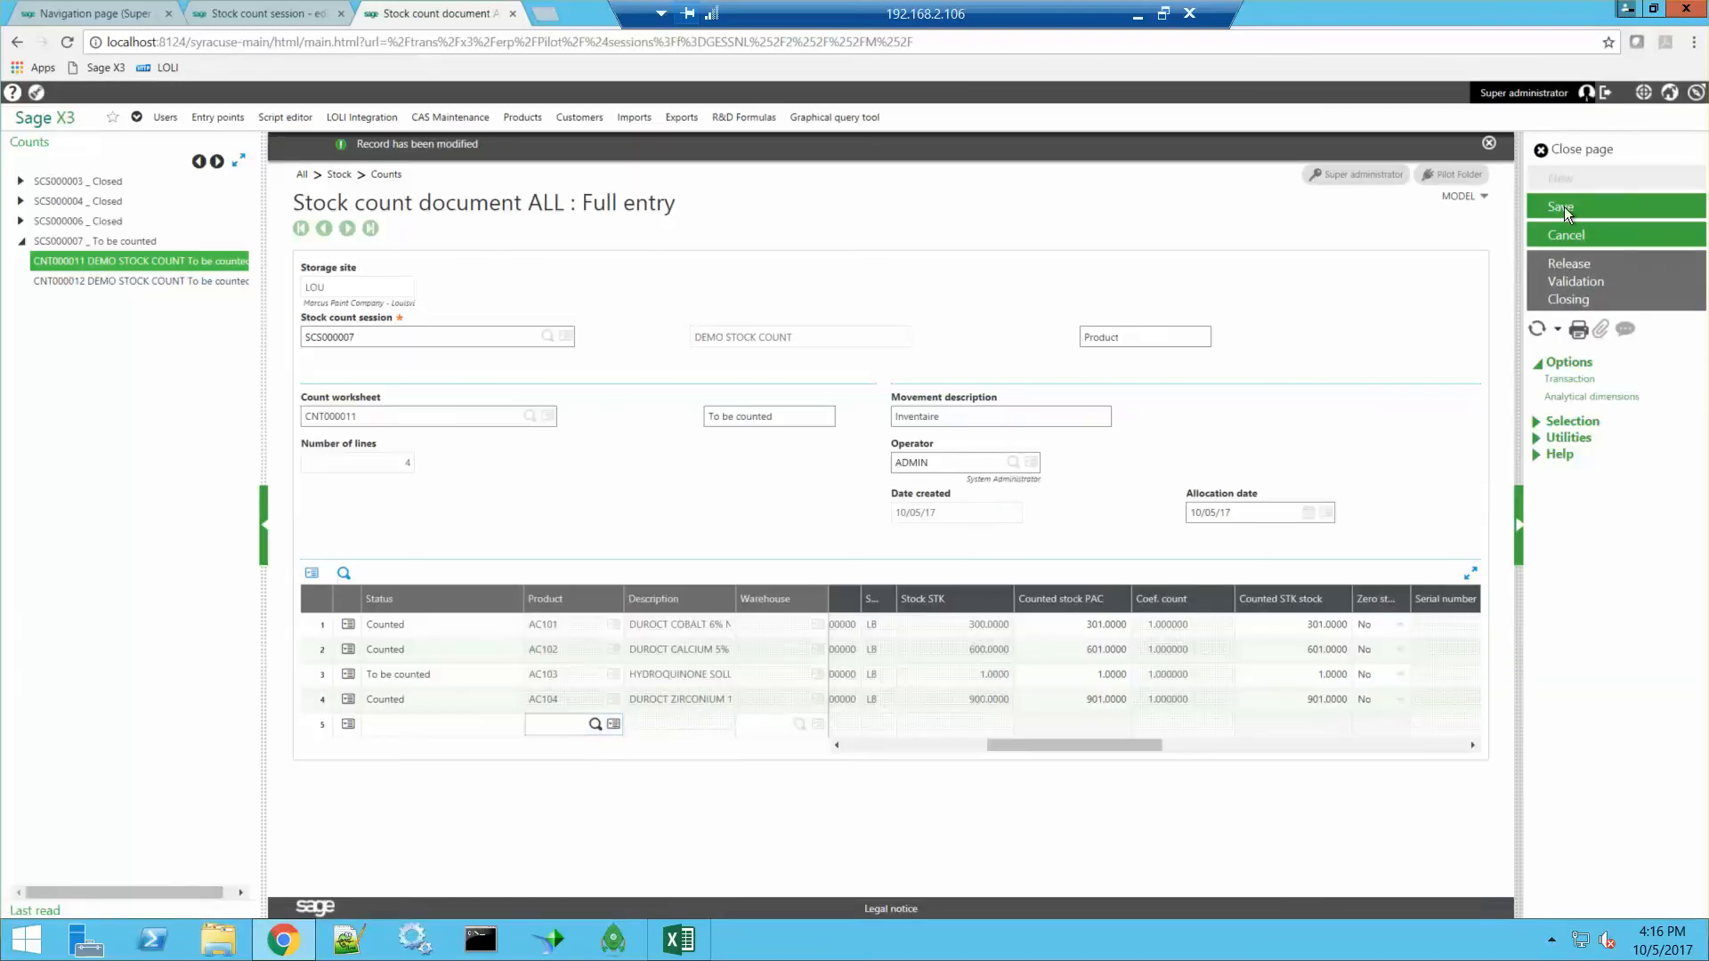
{"action": "left_click", "coordinate": [1575, 265]}
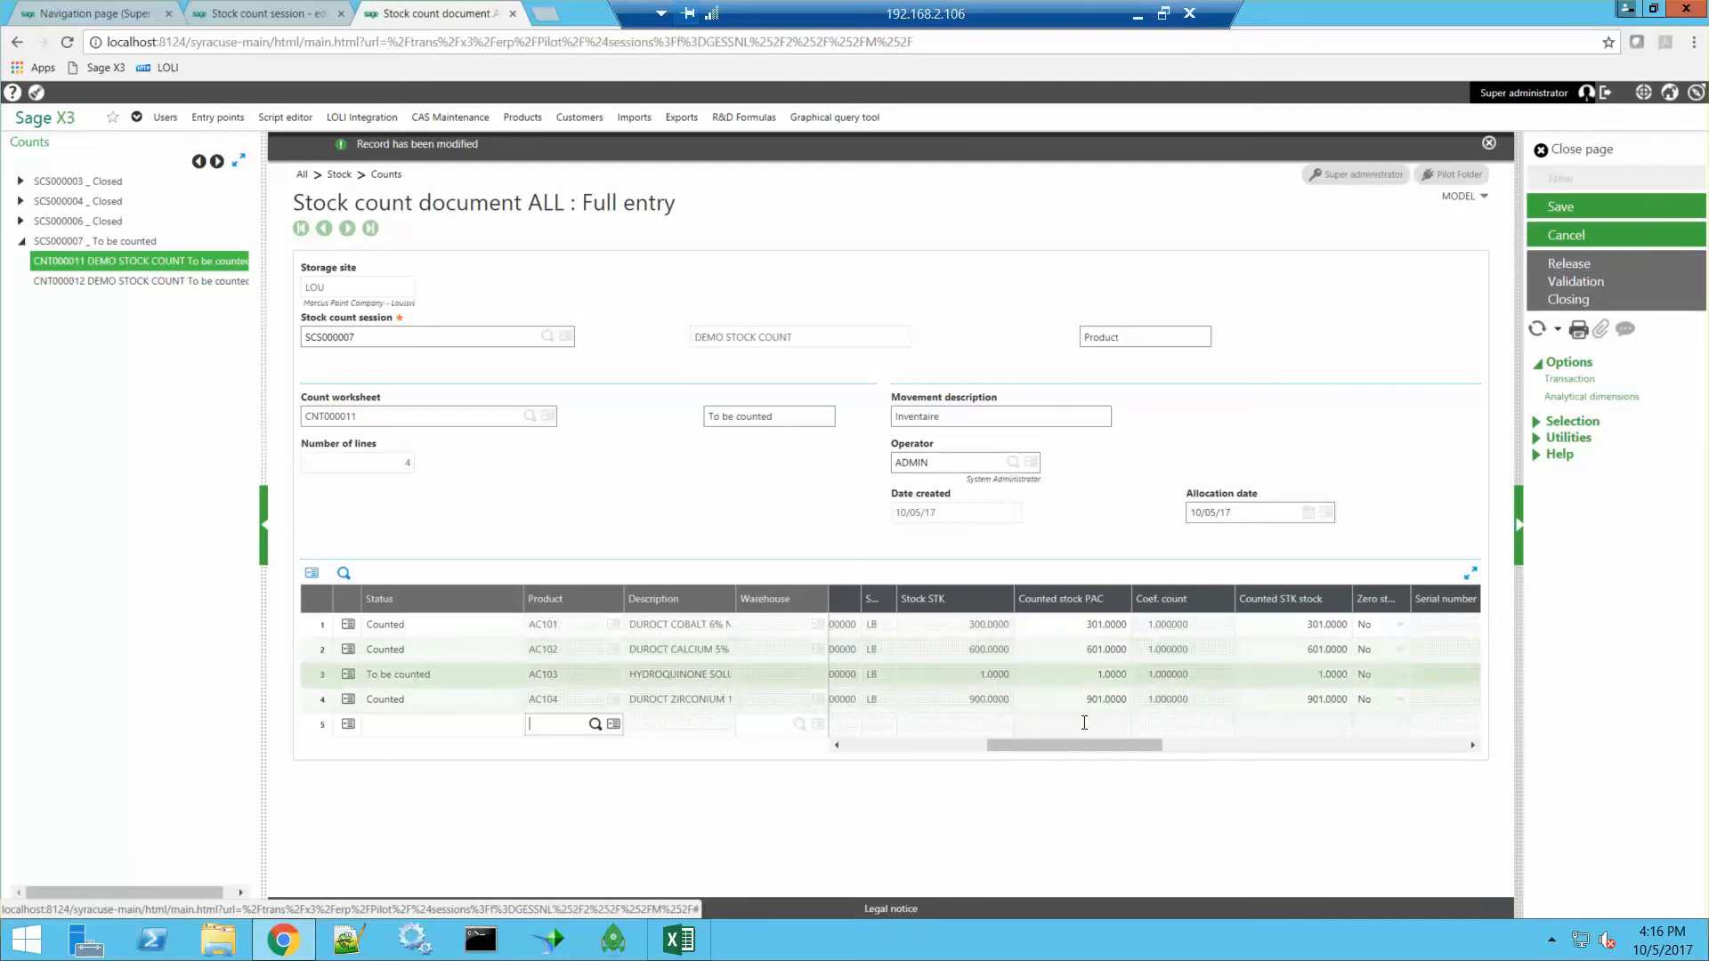
{"action": "mouse_move", "coordinate": [1068, 744]}
{"action": "left_mouse_down"}
{"action": "mouse_move", "coordinate": [1166, 746]}
{"action": "mouse_move", "coordinate": [1086, 746]}
{"action": "left_mouse_up"}
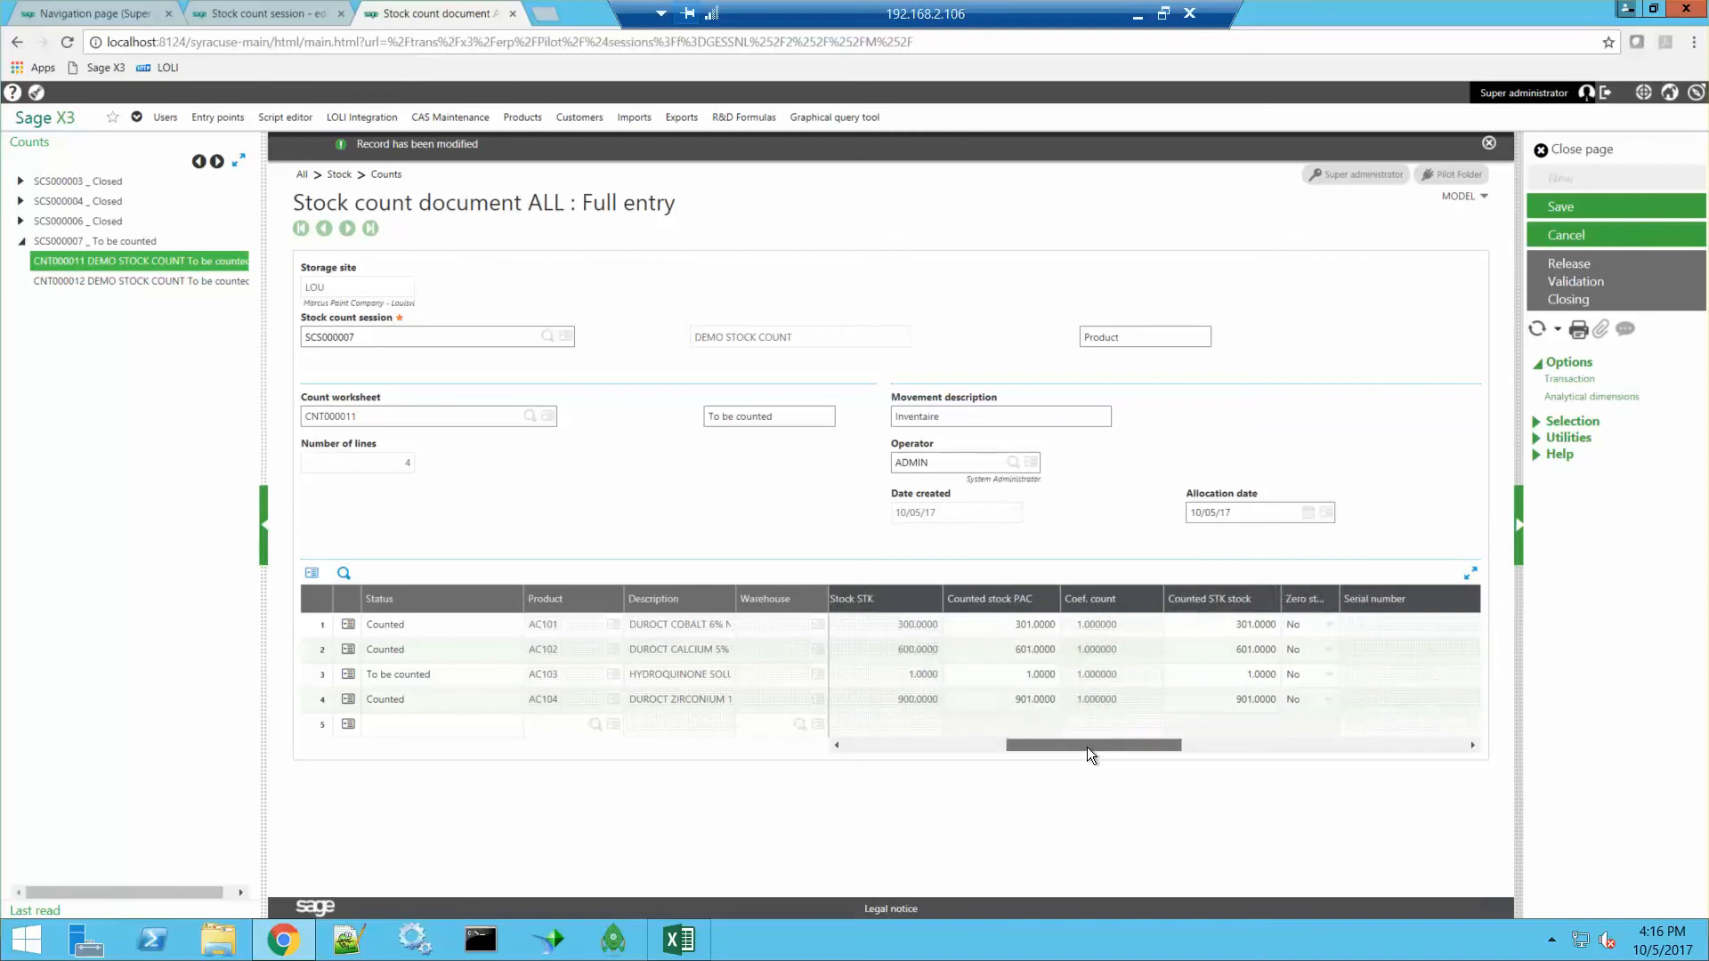
{"action": "left_click", "coordinate": [1210, 682]}
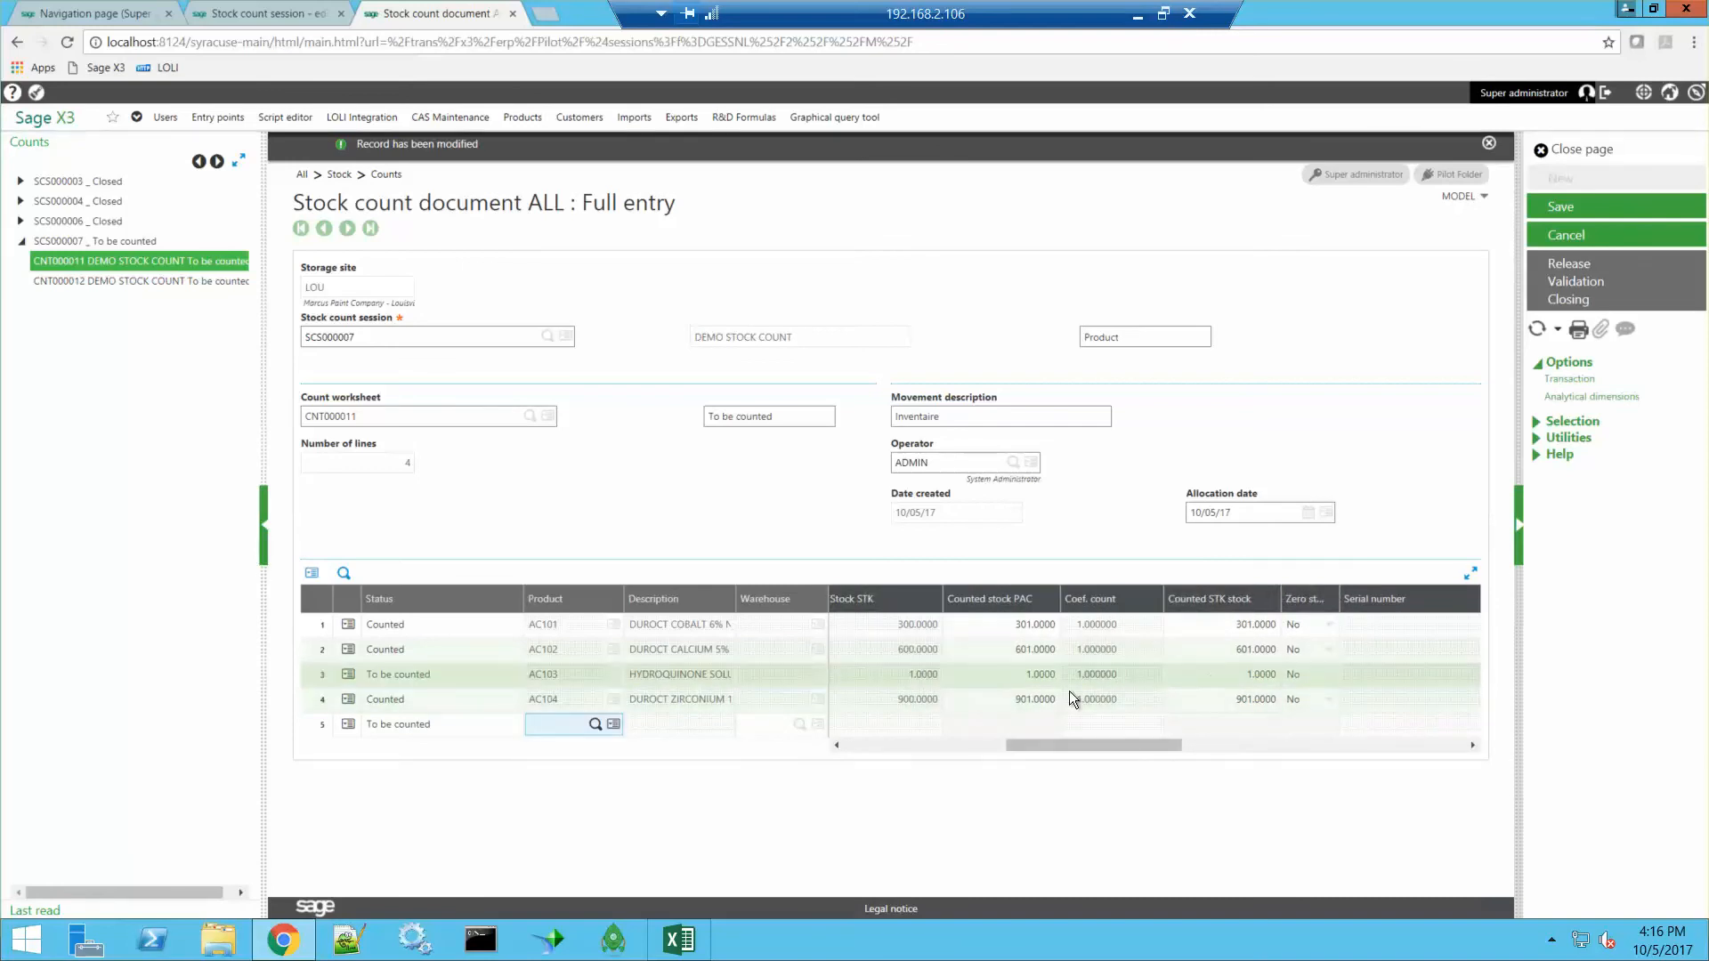
{"action": "left_click", "coordinate": [1215, 676]}
{"action": "left_click", "coordinate": [1006, 681]}
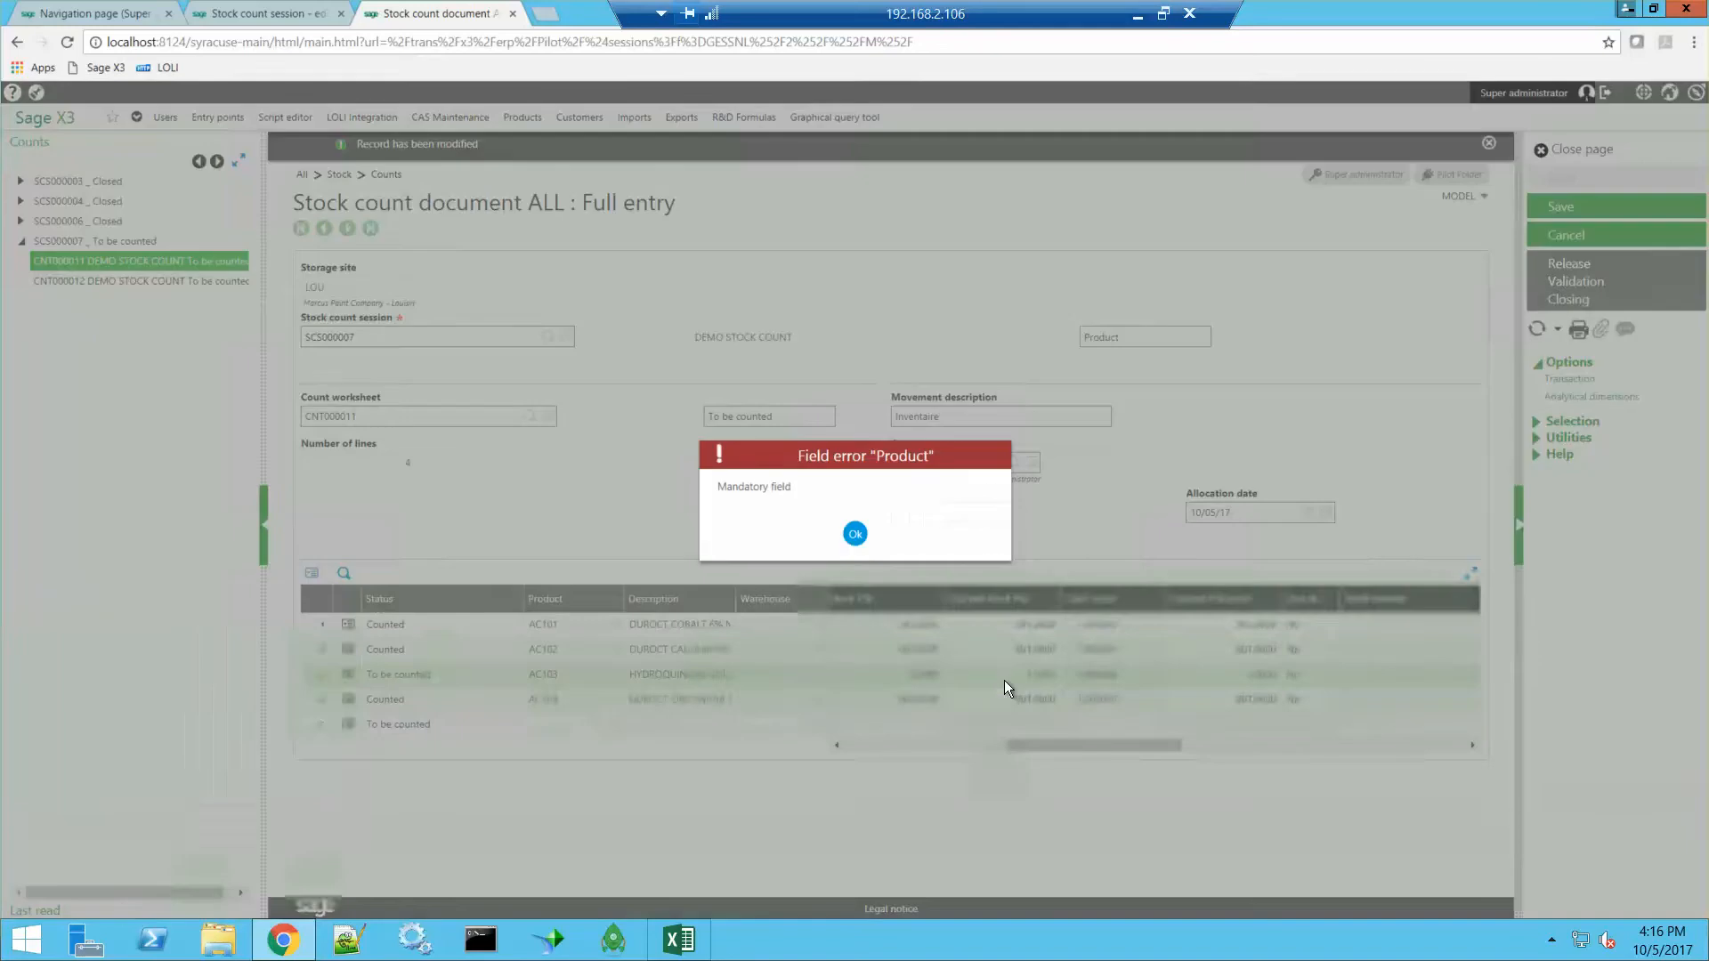
{"action": "left_click", "coordinate": [856, 534]}
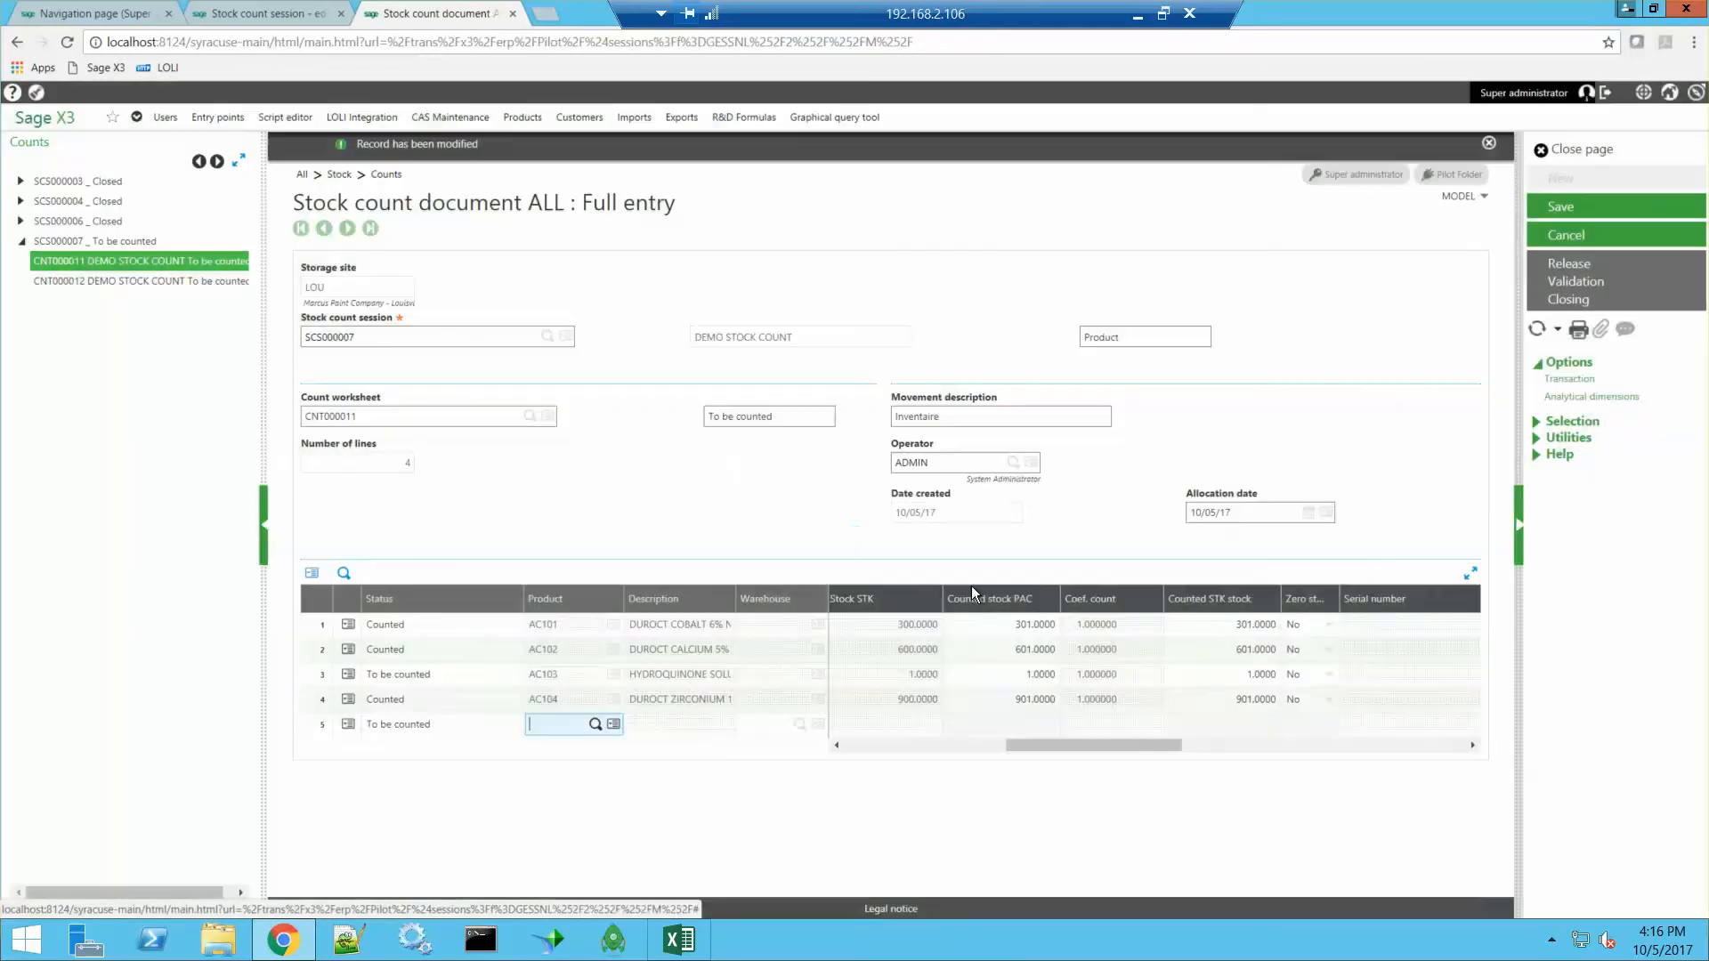
Try to set the Counted stock PAC quantity of AC103 to 0 and save the worksheet
{"action": "left_click", "coordinate": [1017, 675]}
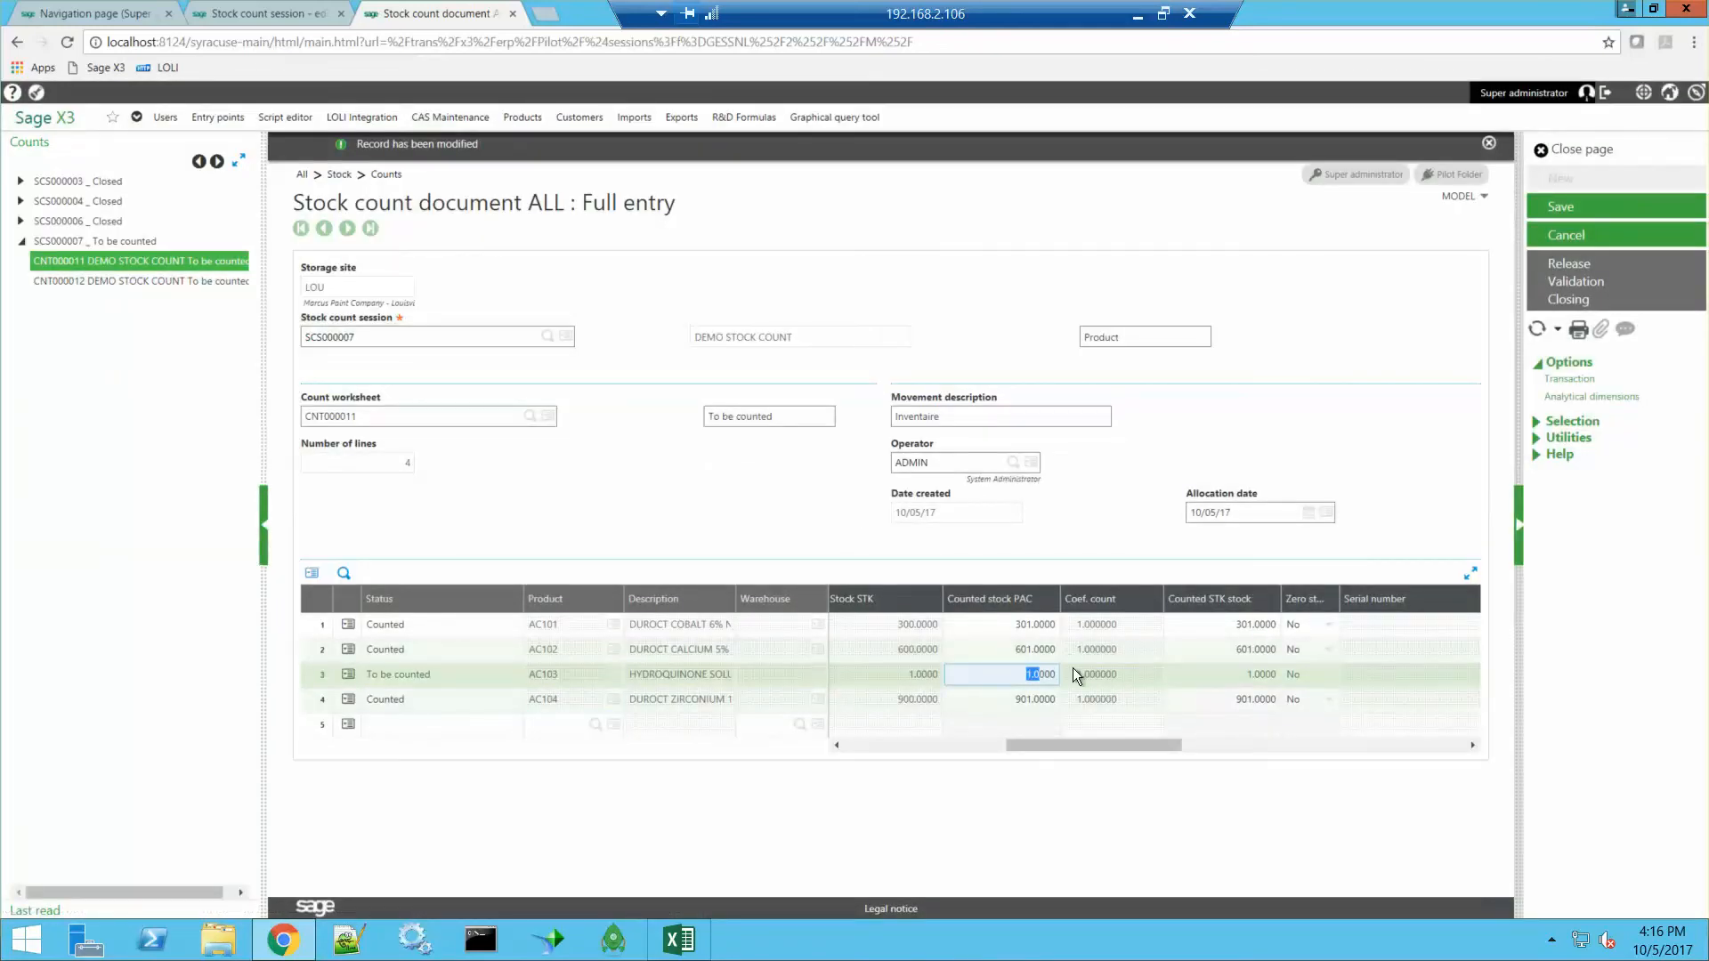
{"action": "type", "text": "0"}
{"action": "key", "text": "Tab"}
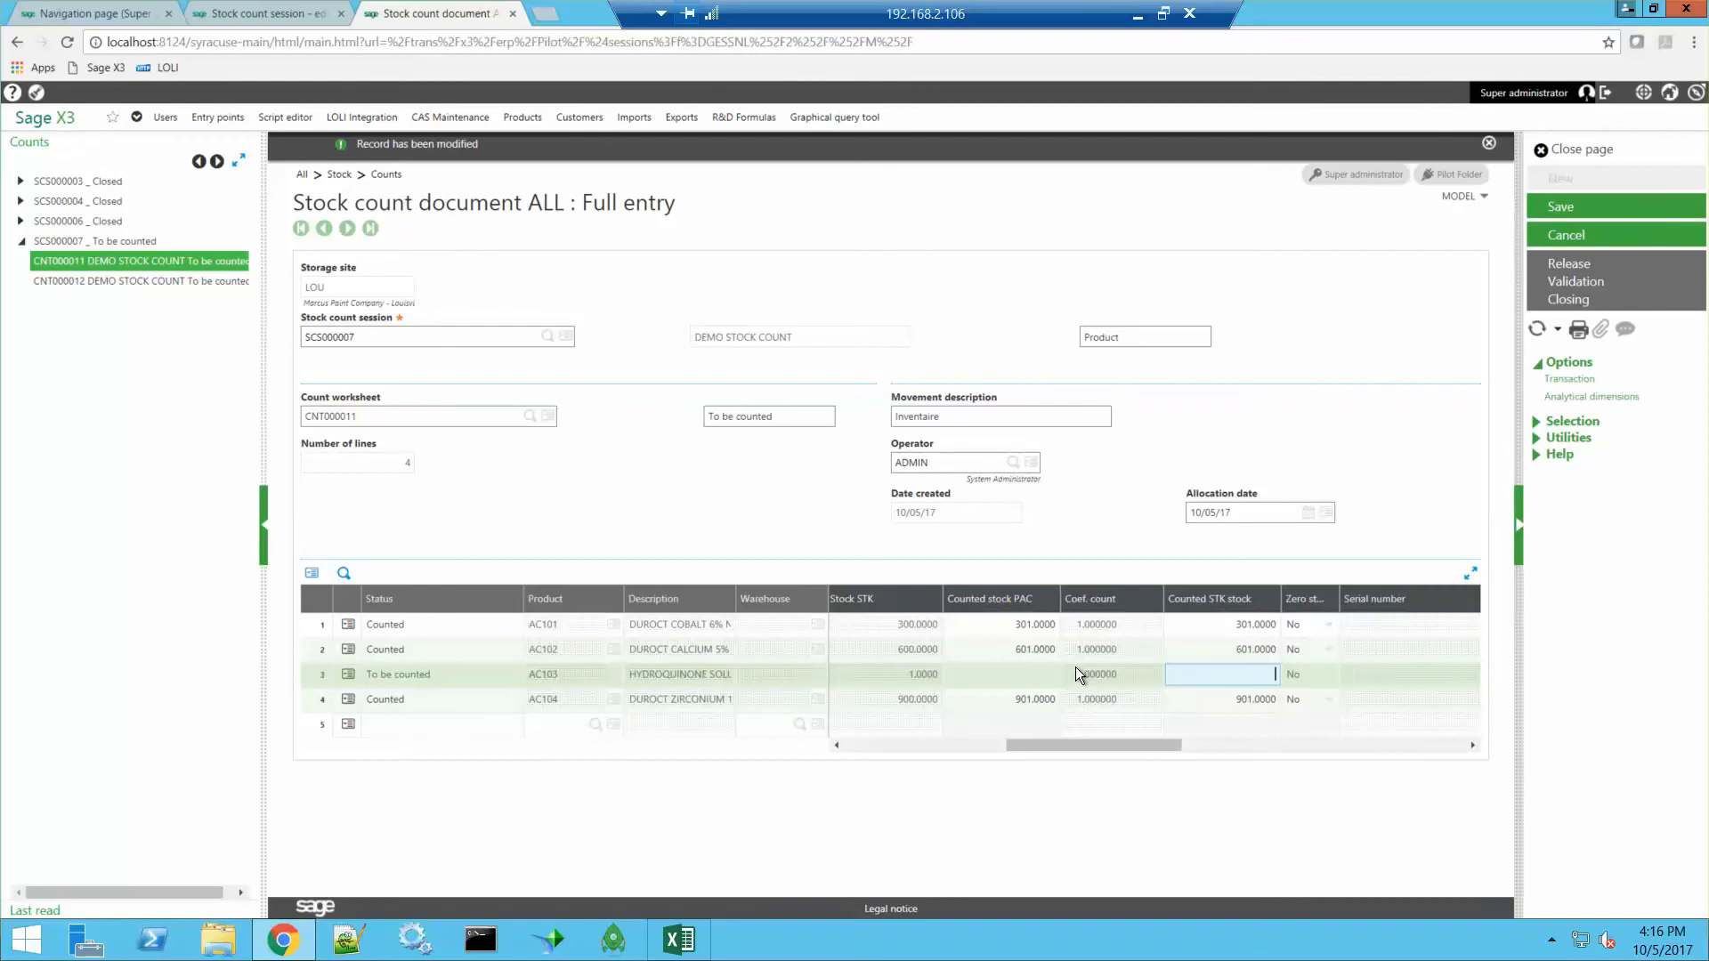
{"action": "left_click", "coordinate": [1581, 213]}
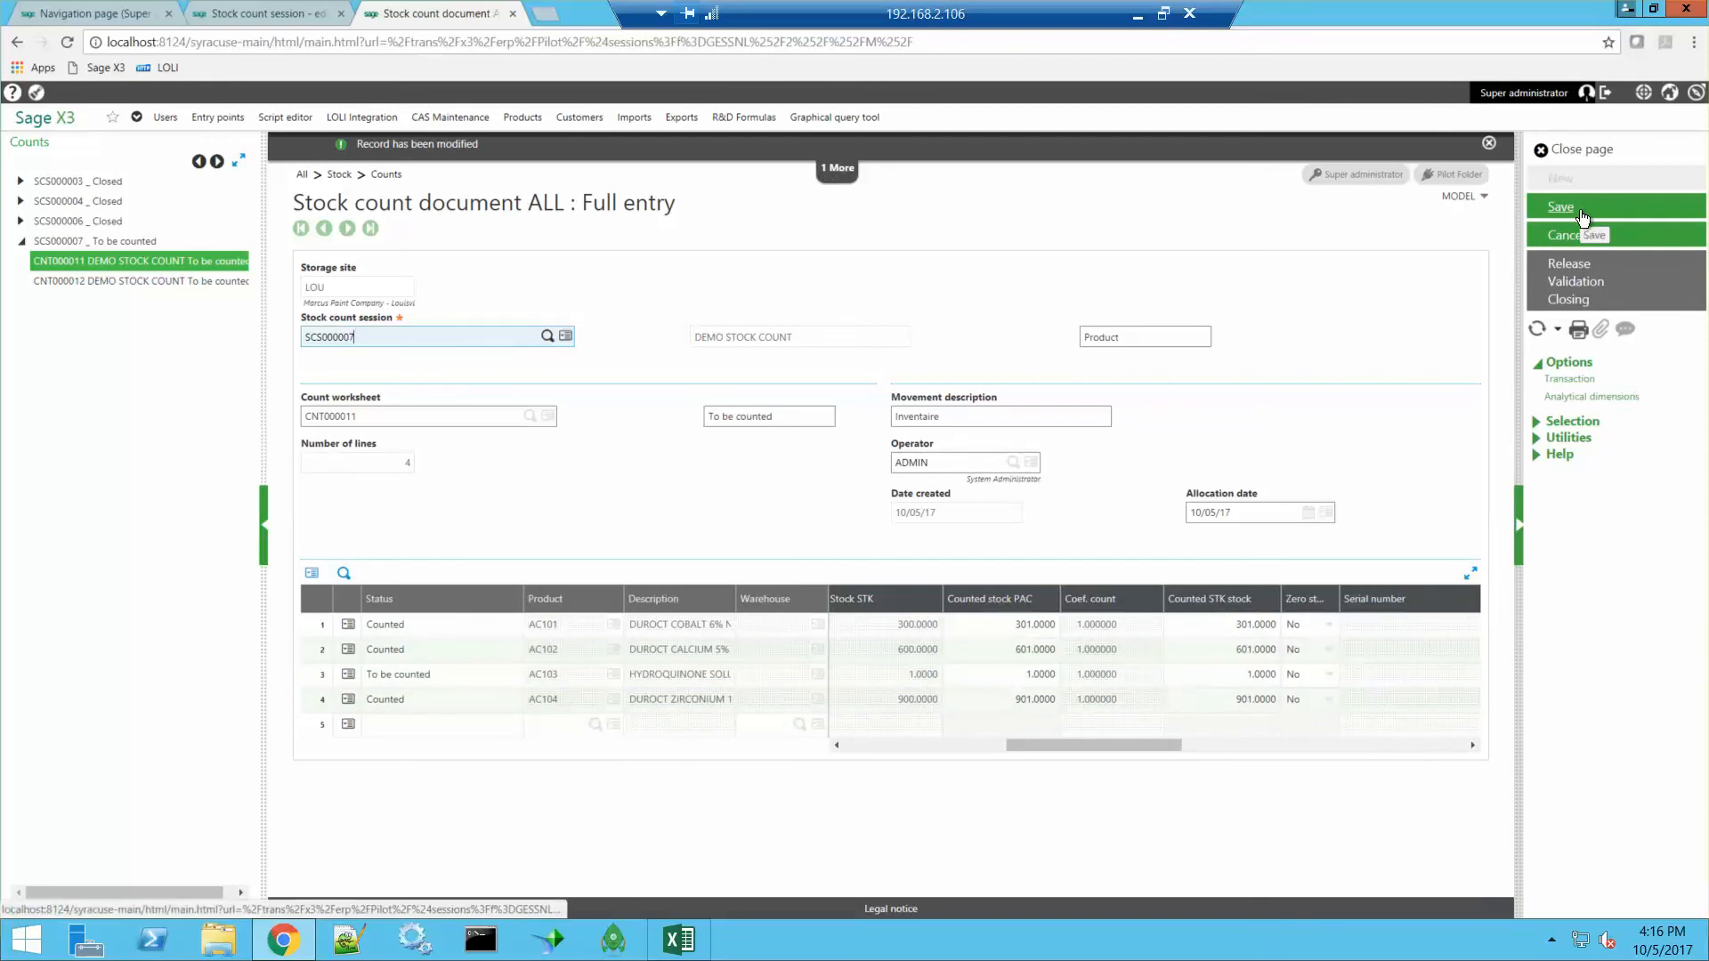
Release count worksheet CNT000011 and validate its counted lines, confirming both operations
{"action": "left_click", "coordinate": [1572, 265]}
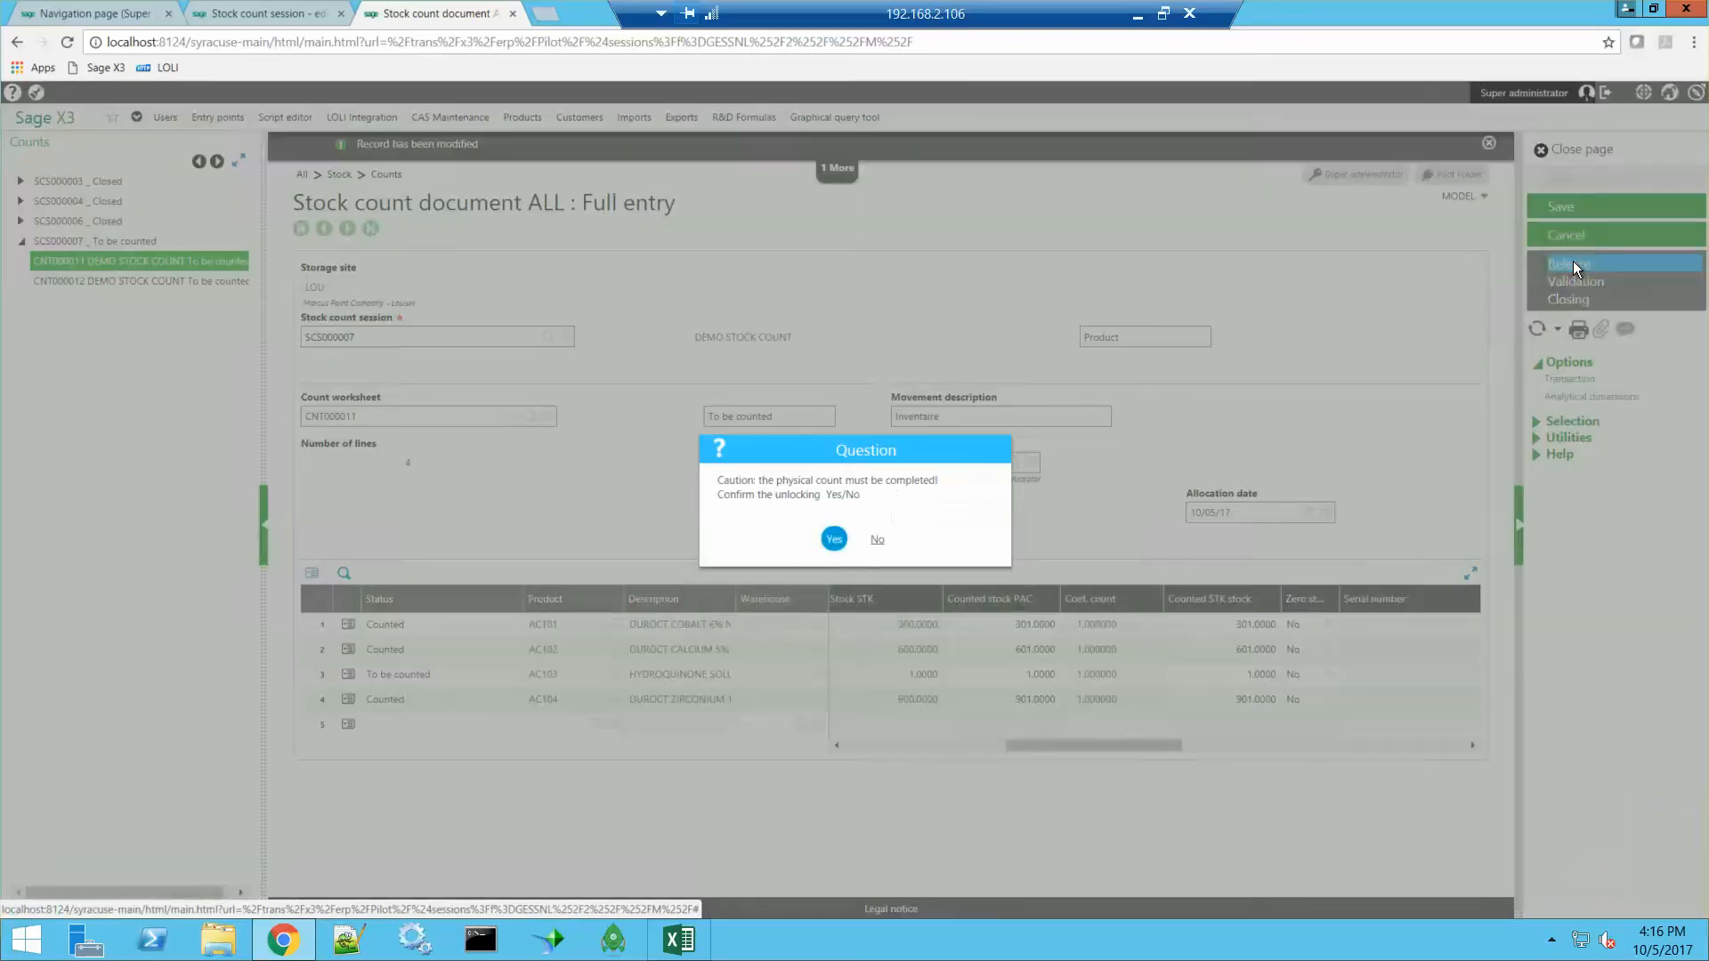
{"action": "left_click", "coordinate": [832, 540]}
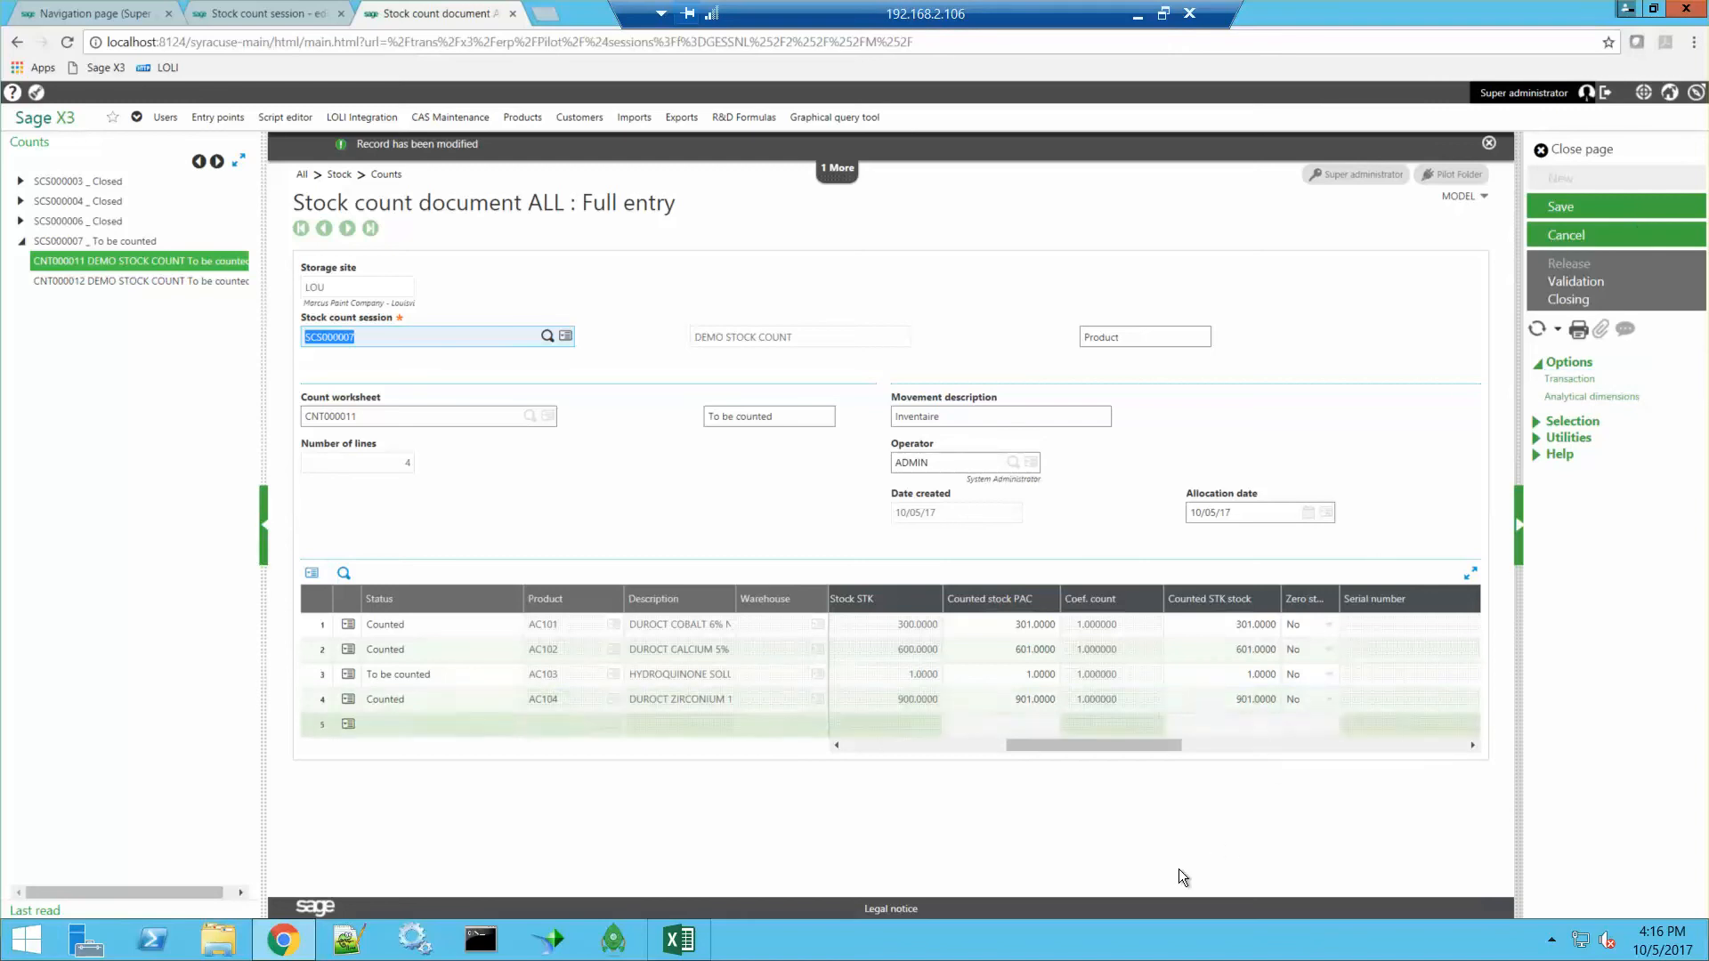
{"action": "left_click", "coordinate": [1577, 287]}
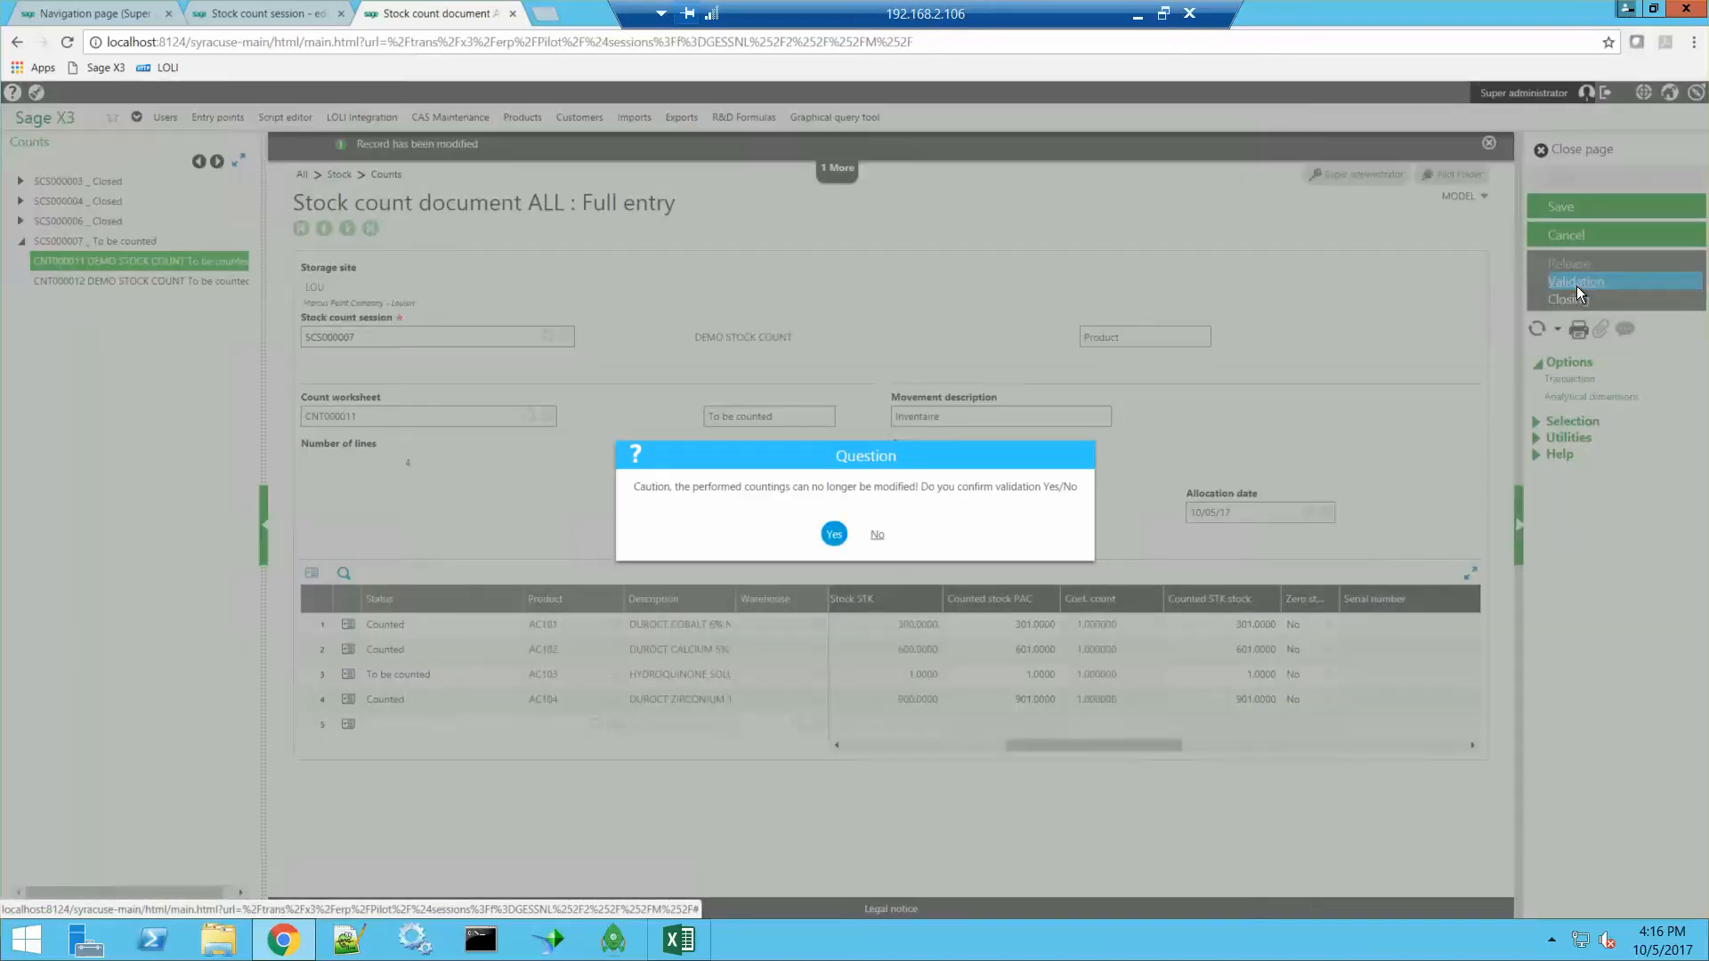
{"action": "left_click", "coordinate": [832, 534]}
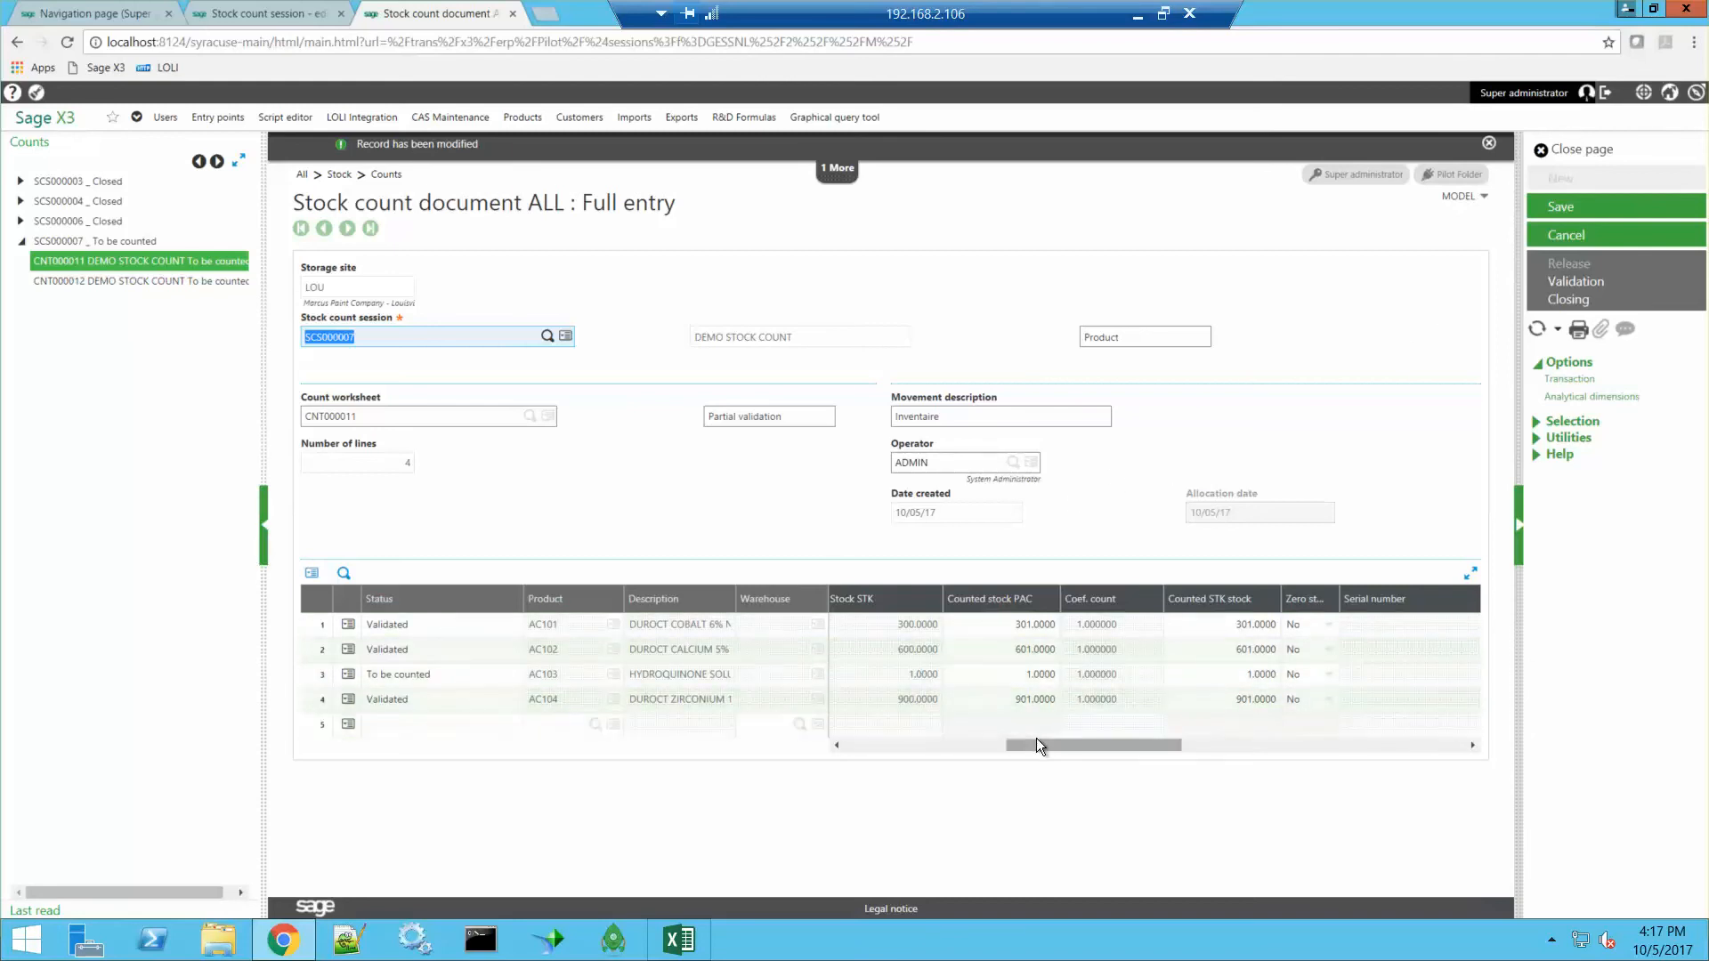
Set the Counted stock PAC quantity of the uncounted product AC103 to 2 and save the worksheet
{"action": "left_click_drag", "start_coordinate": [1036, 740], "coordinate": [854, 742]}
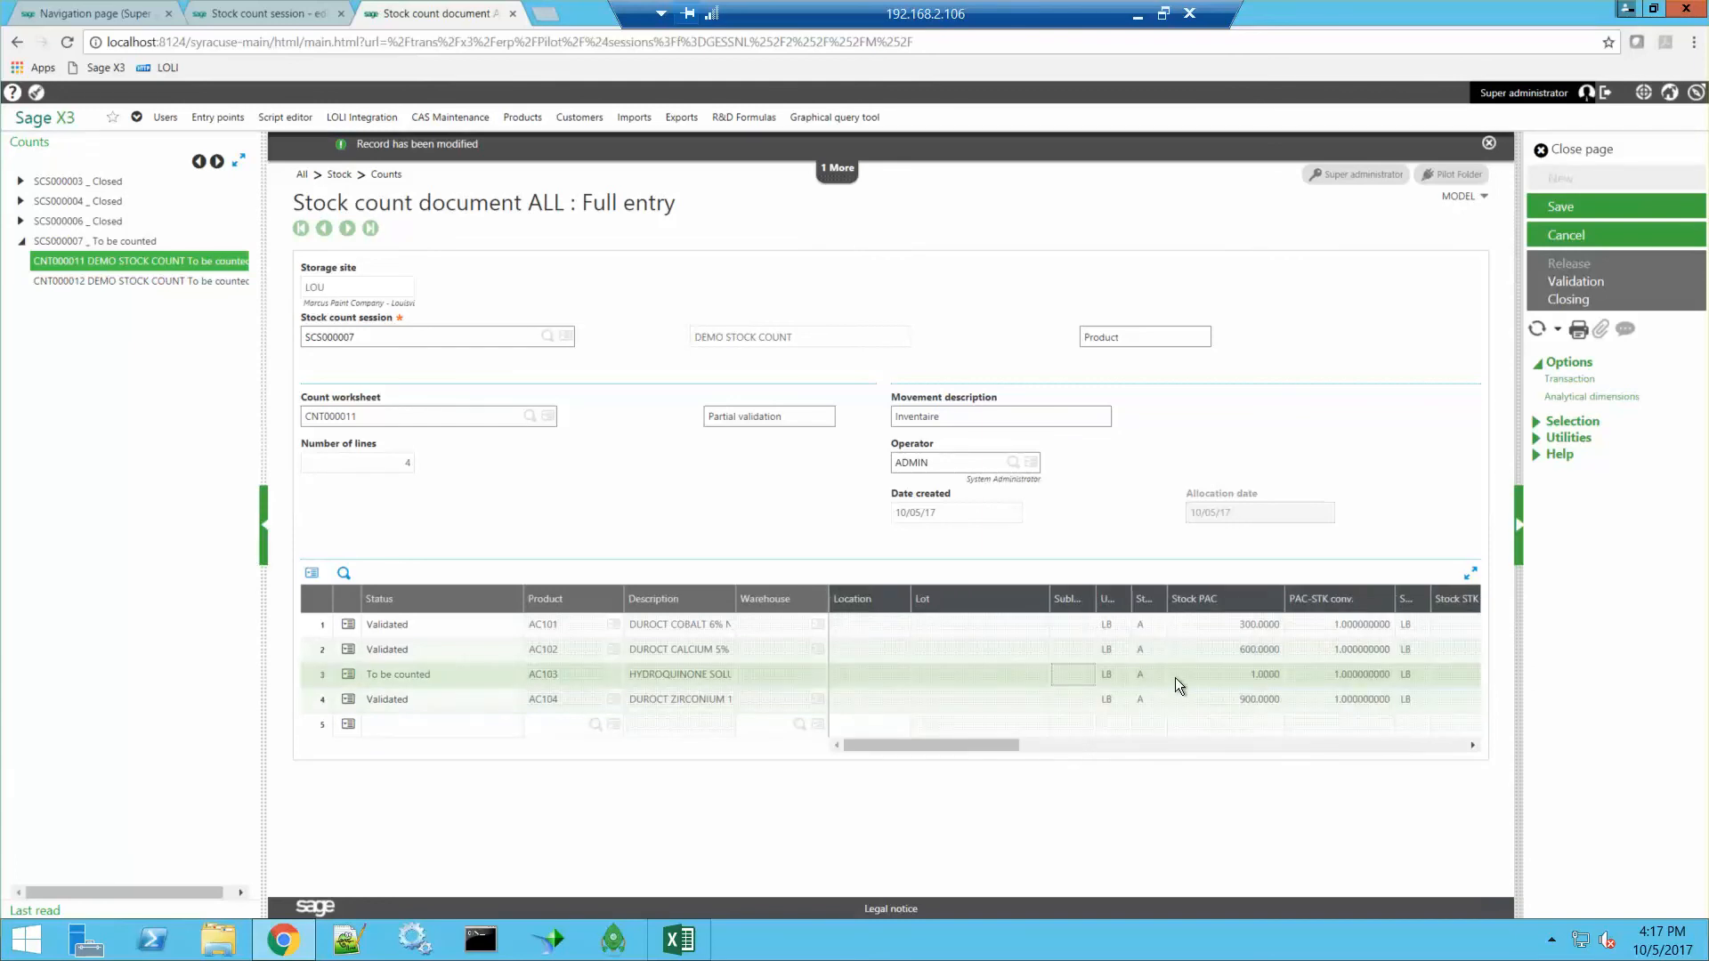
{"action": "left_click_drag", "start_coordinate": [954, 744], "coordinate": [1108, 741]}
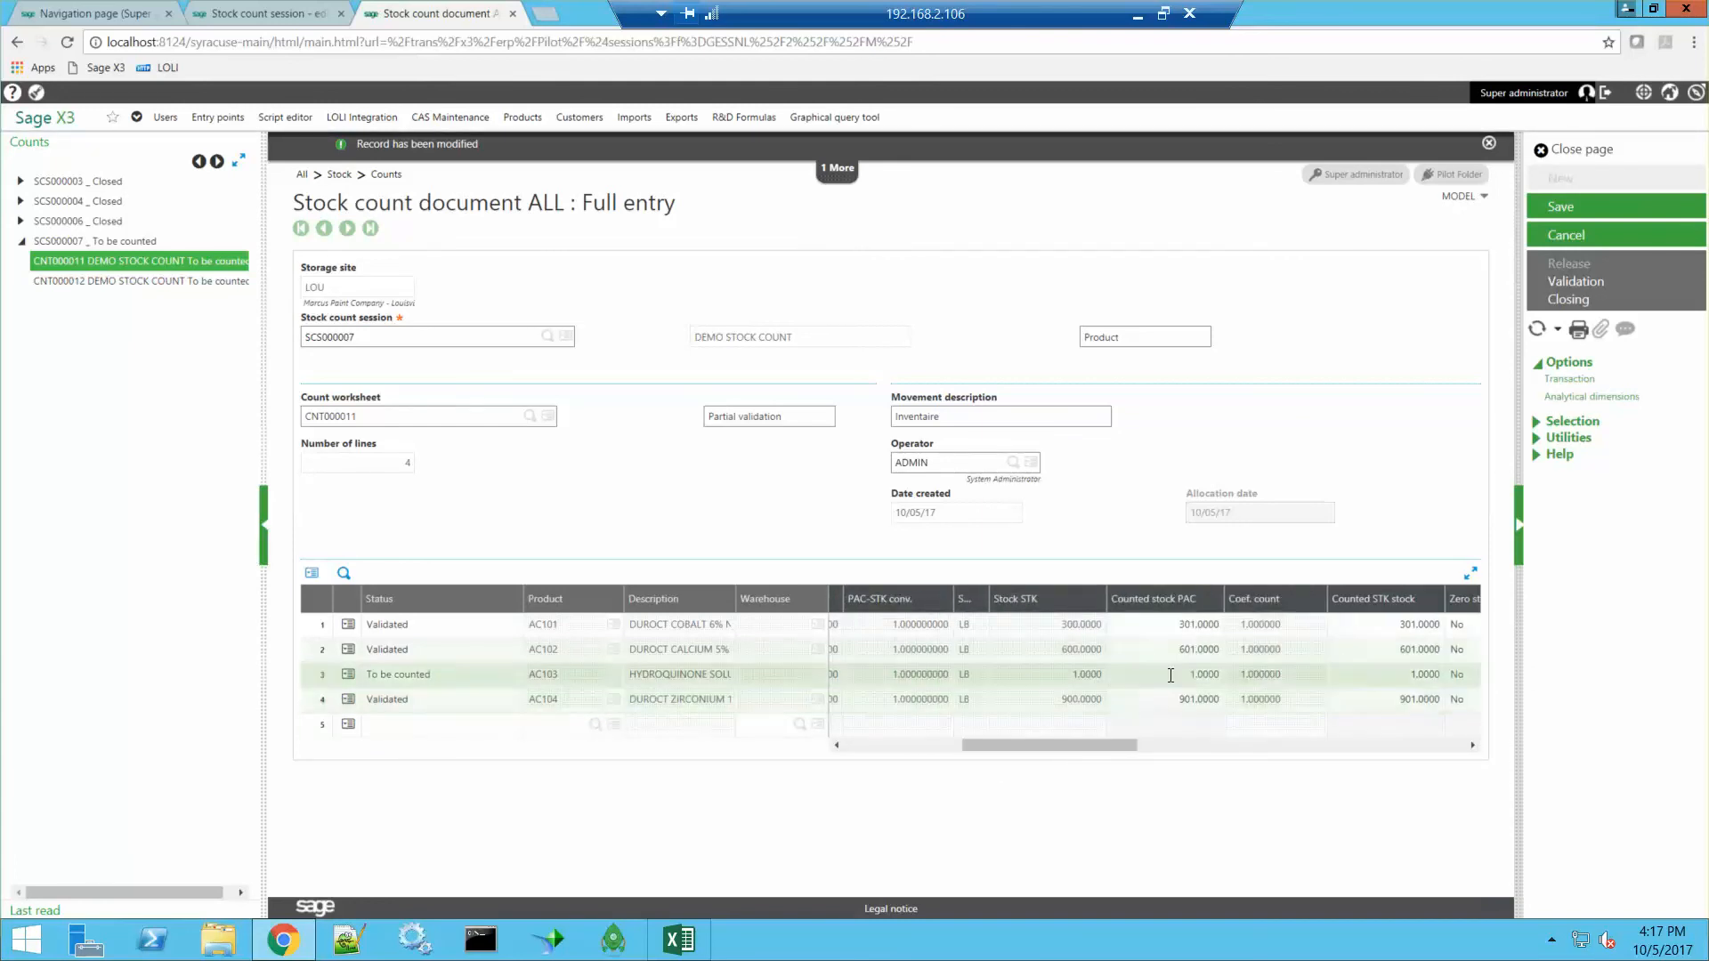
{"action": "left_click", "coordinate": [1170, 675]}
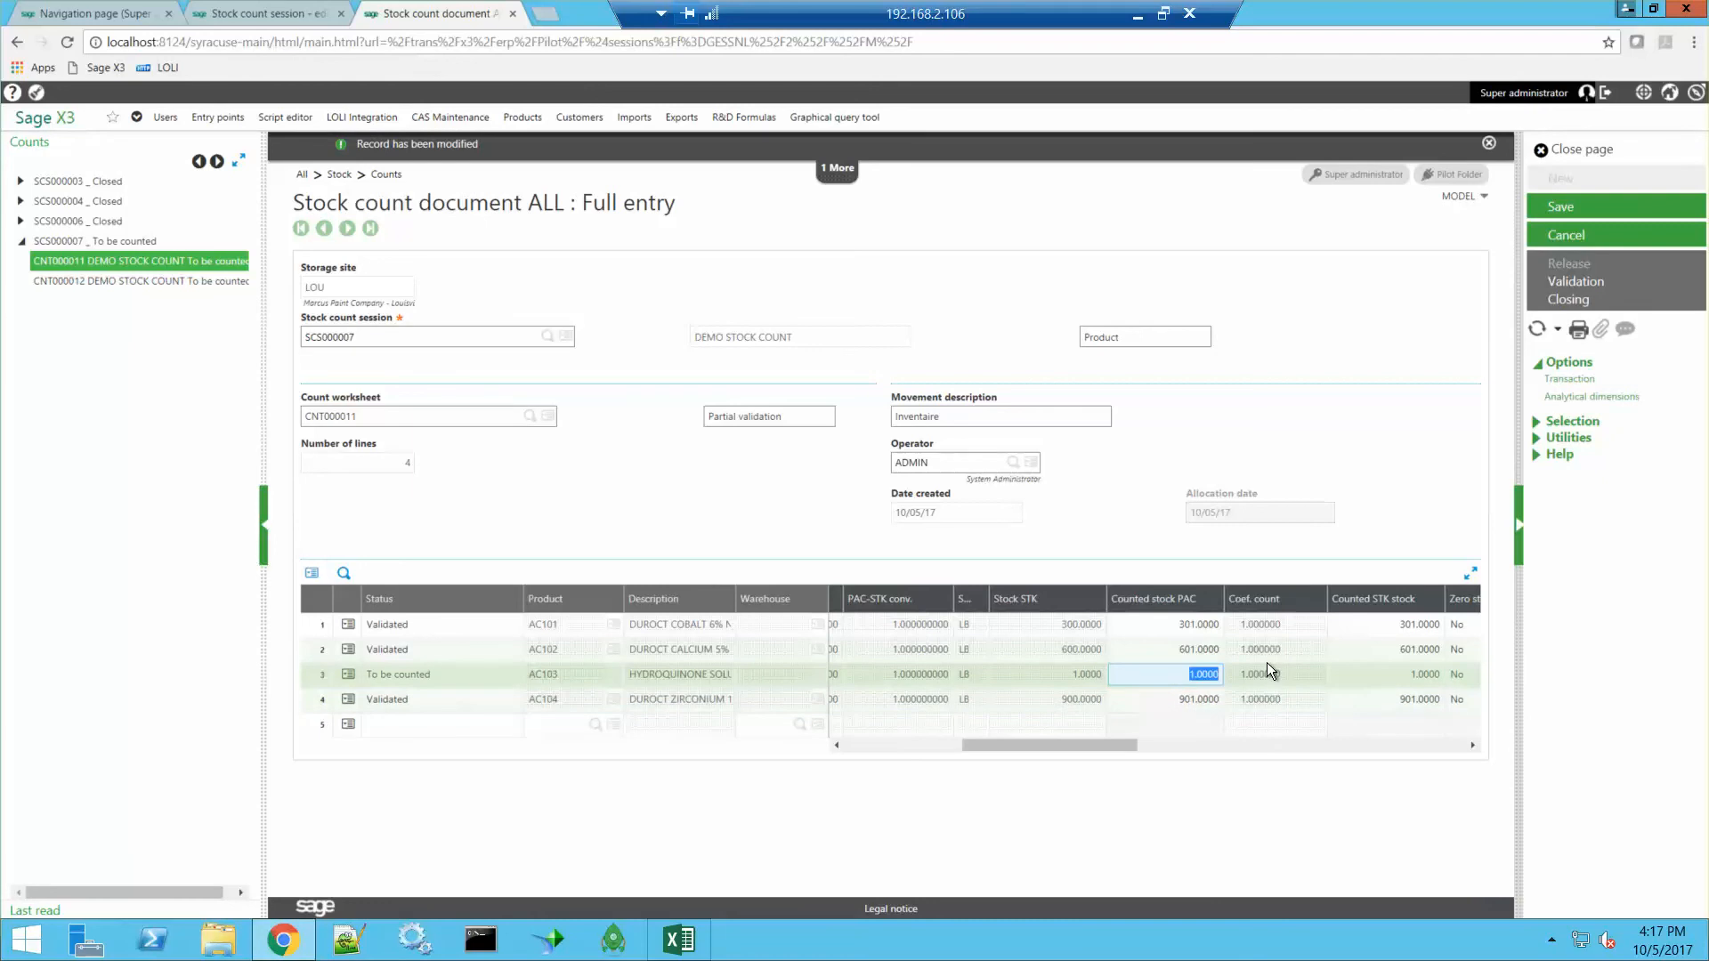
{"action": "type", "text": "2"}
{"action": "key", "text": "Return"}
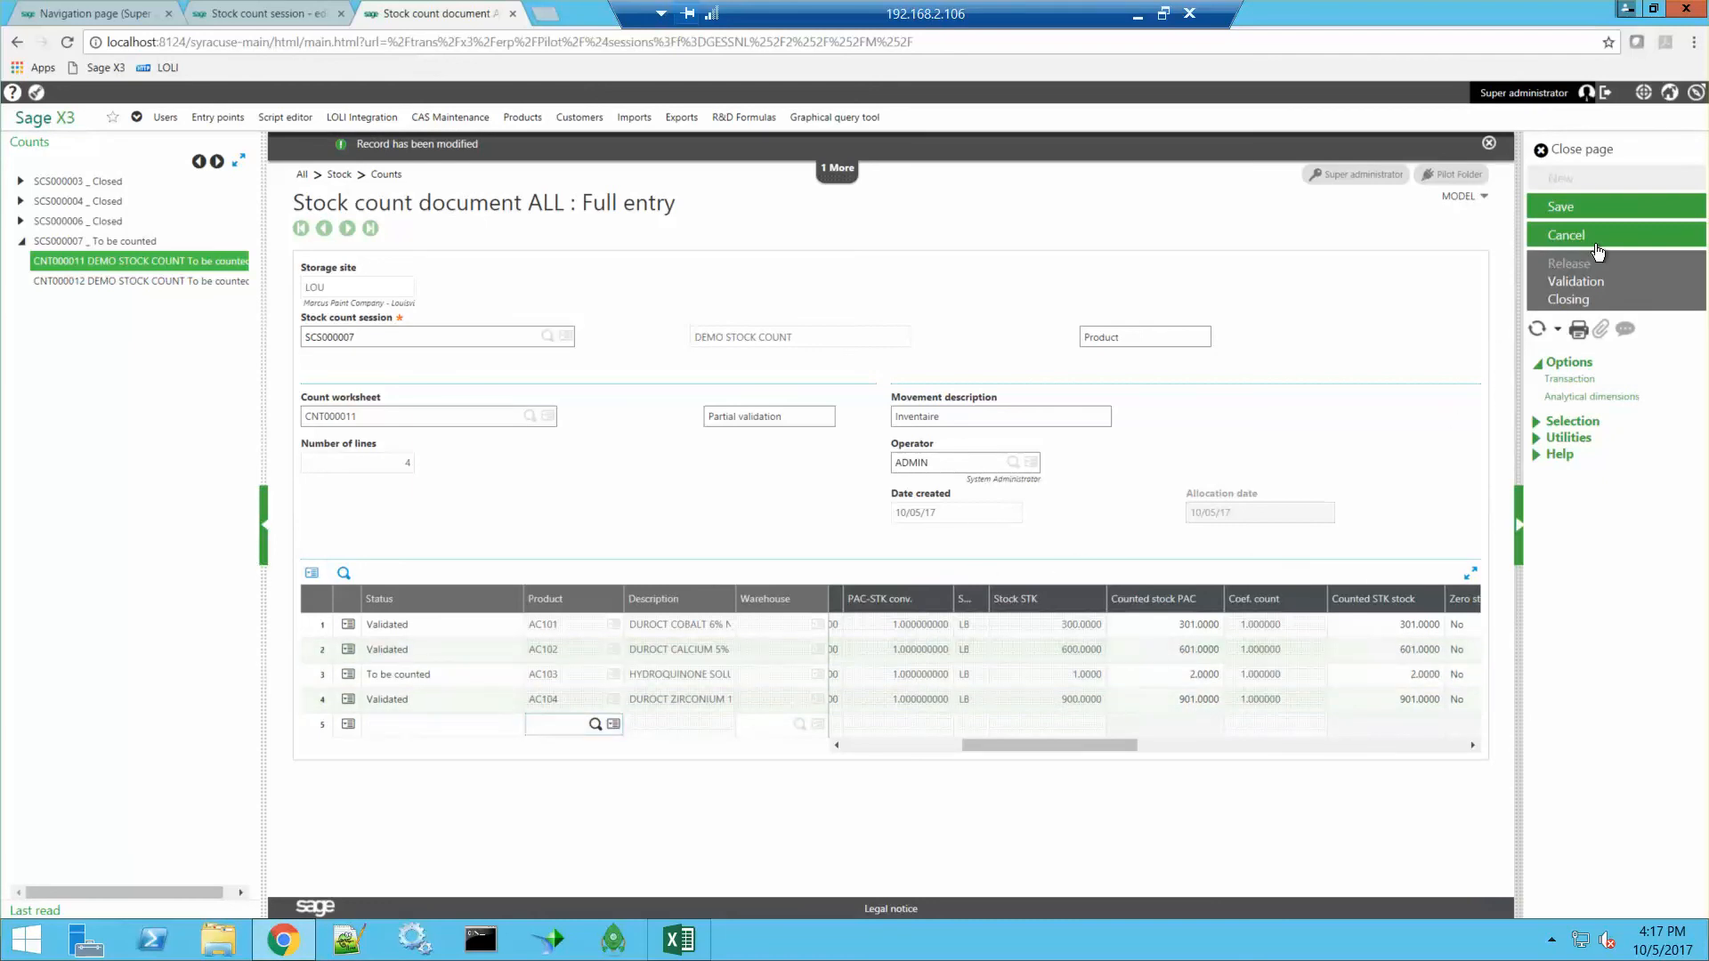
{"action": "left_click", "coordinate": [1571, 208]}
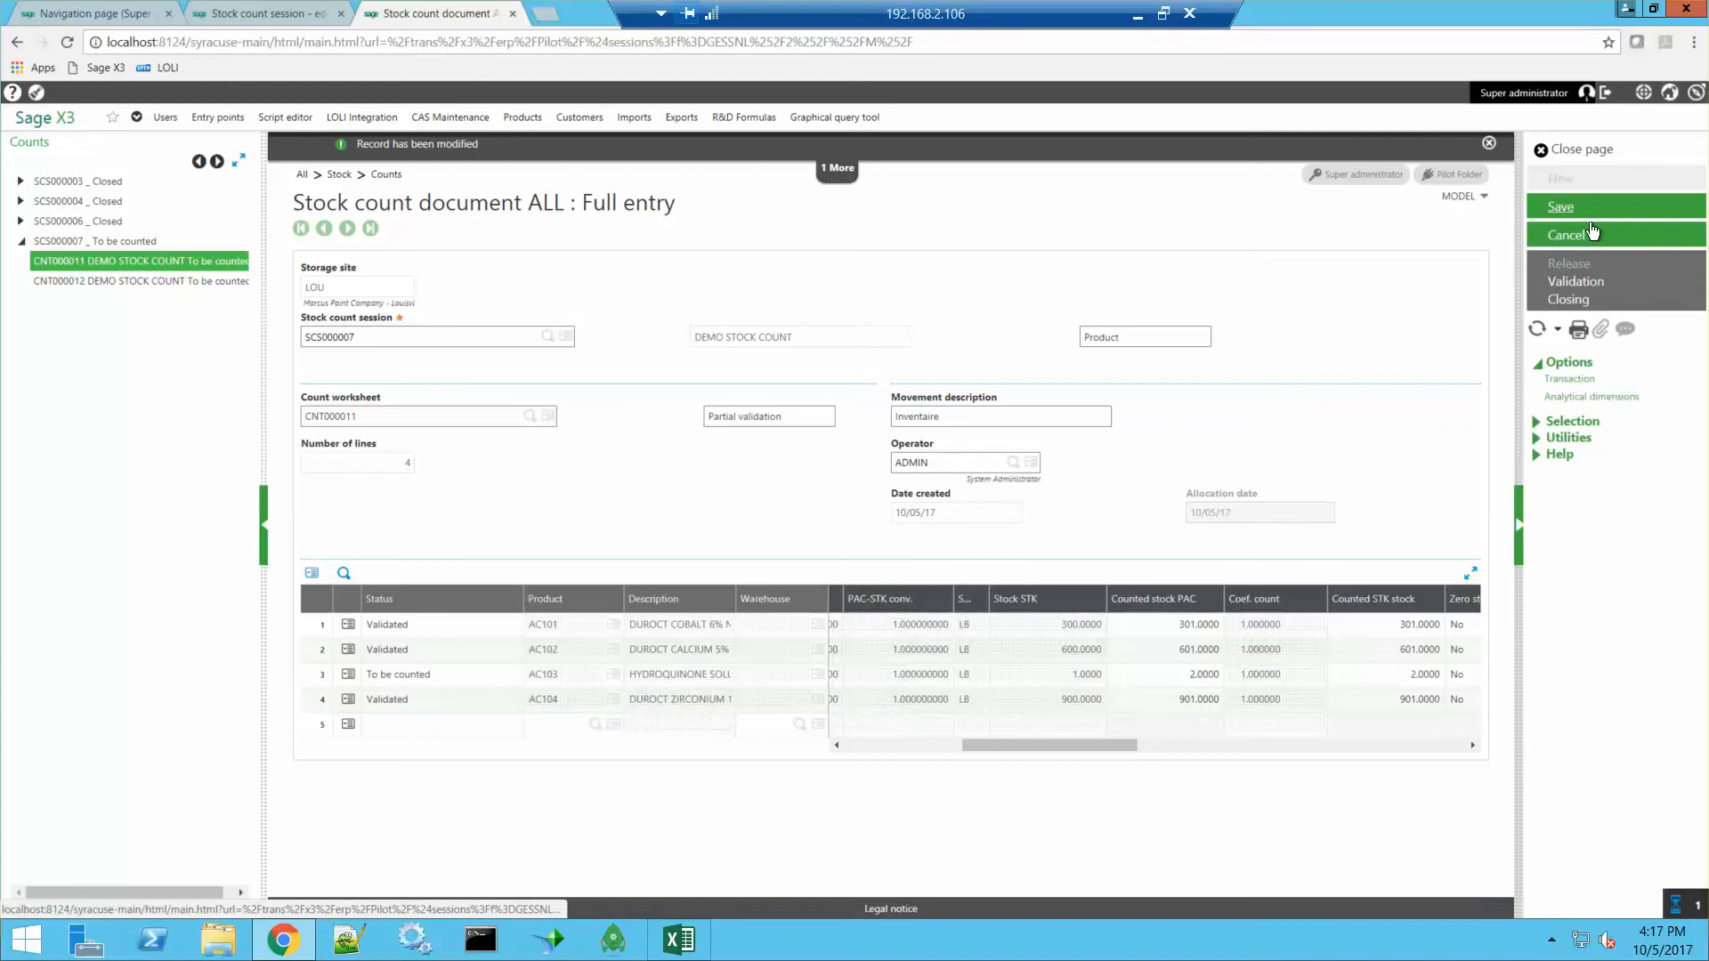
Validate the remaining count on worksheet CNT000011 and close the worksheet
{"action": "left_click", "coordinate": [1576, 281]}
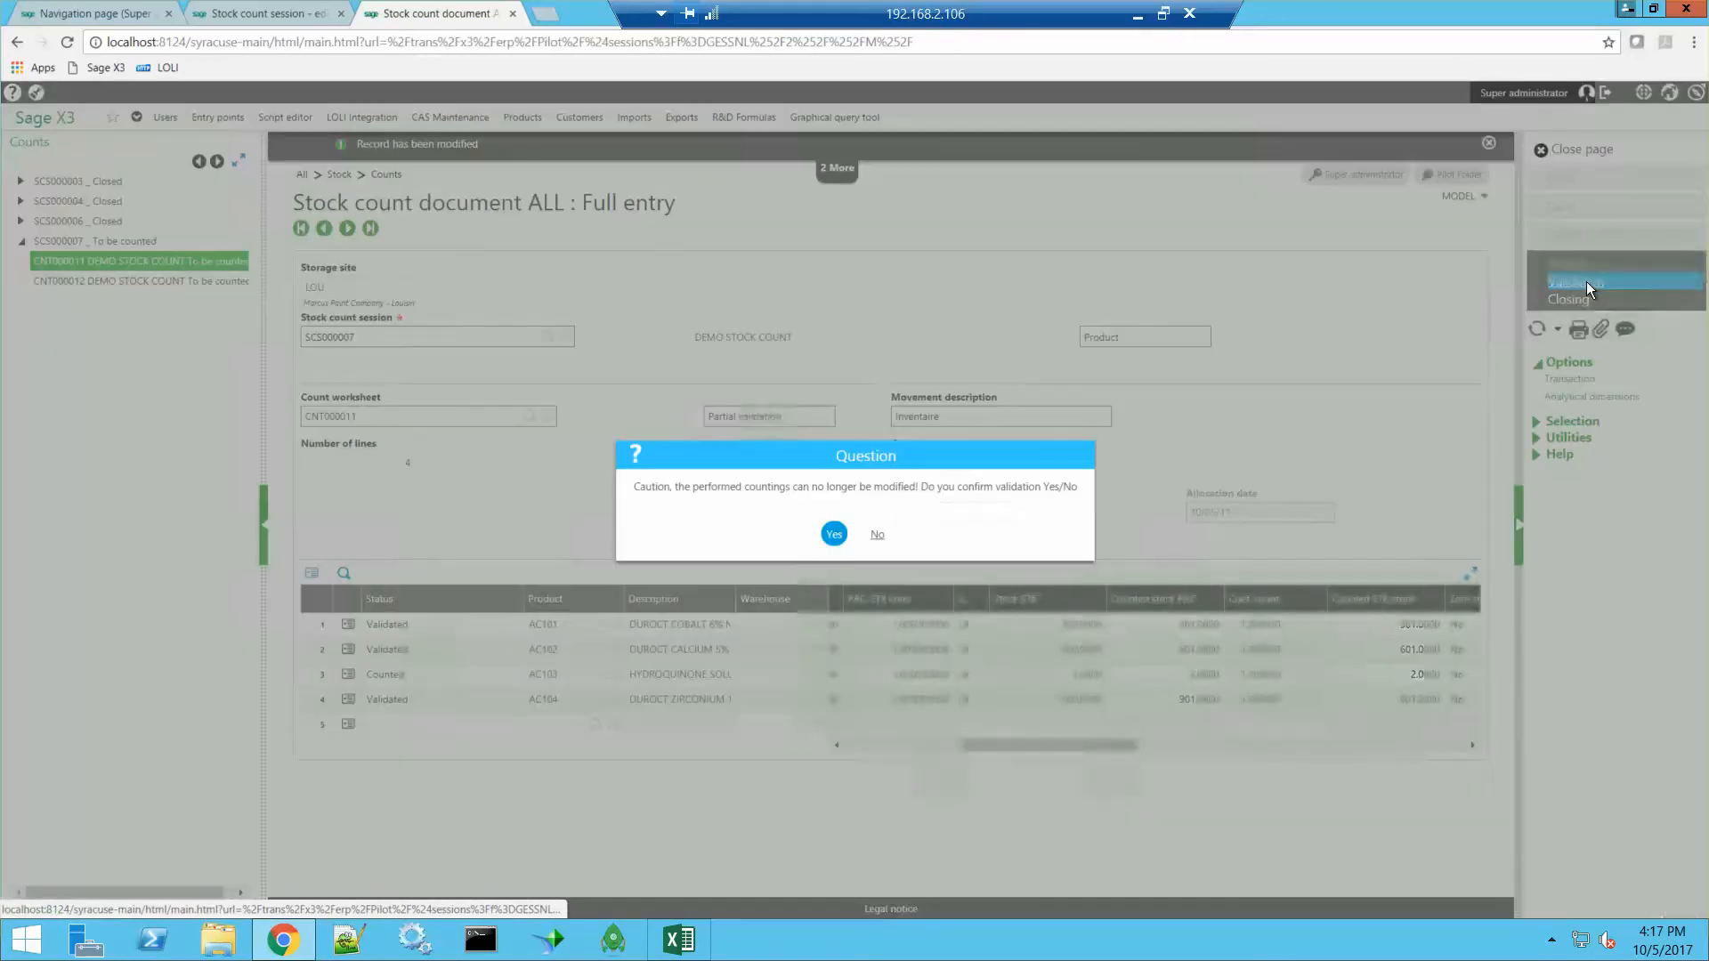
{"action": "left_click", "coordinate": [833, 534]}
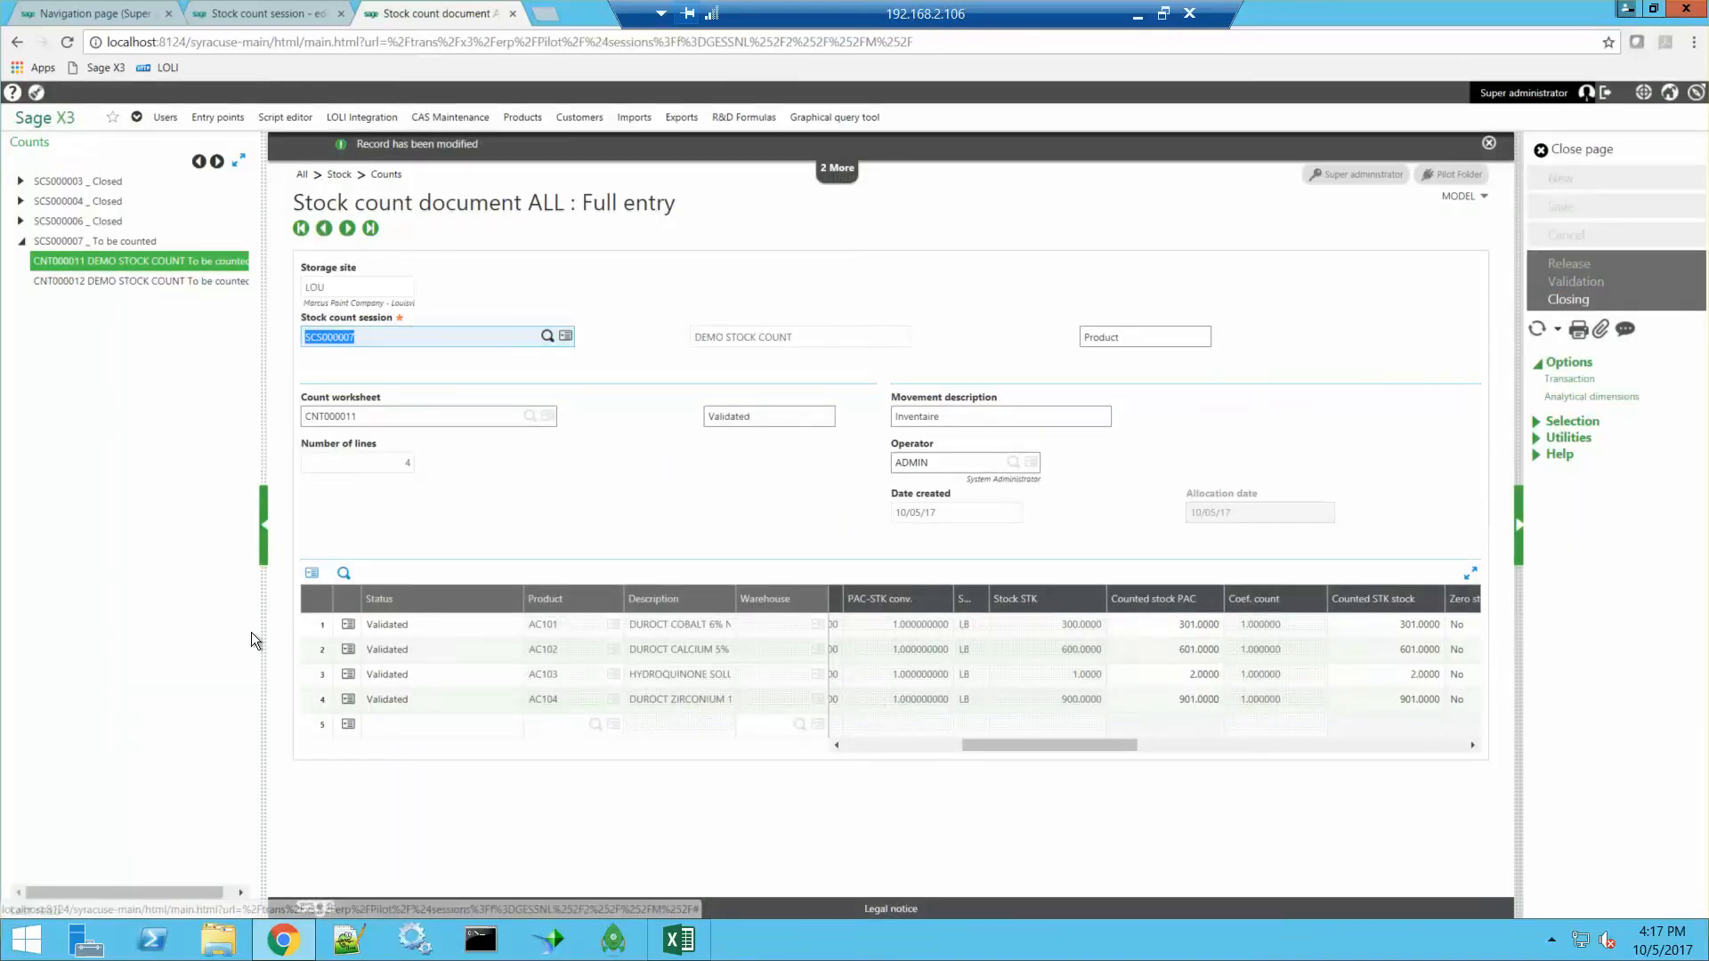
{"action": "left_click", "coordinate": [1575, 300]}
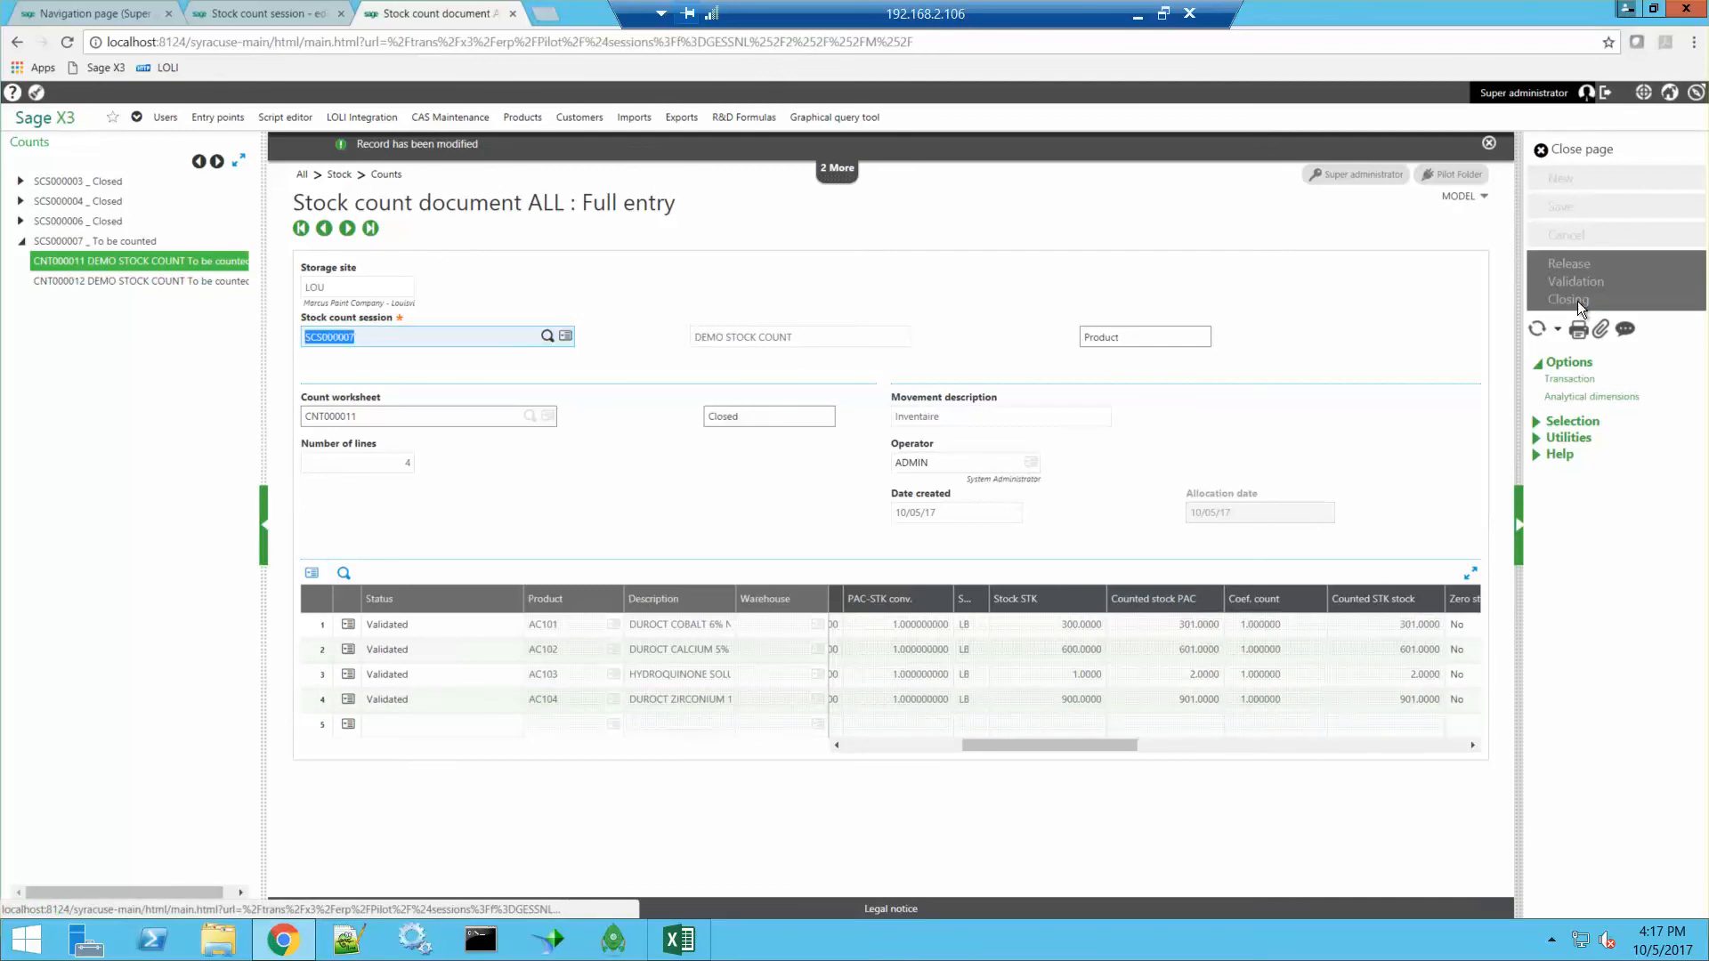
Accept the proposed Counted stock PAC quantities of AC105, AC106 and AC108 on count worksheet CNT000012, leaving AC107 uncounted, and save
{"action": "left_click", "coordinate": [183, 282]}
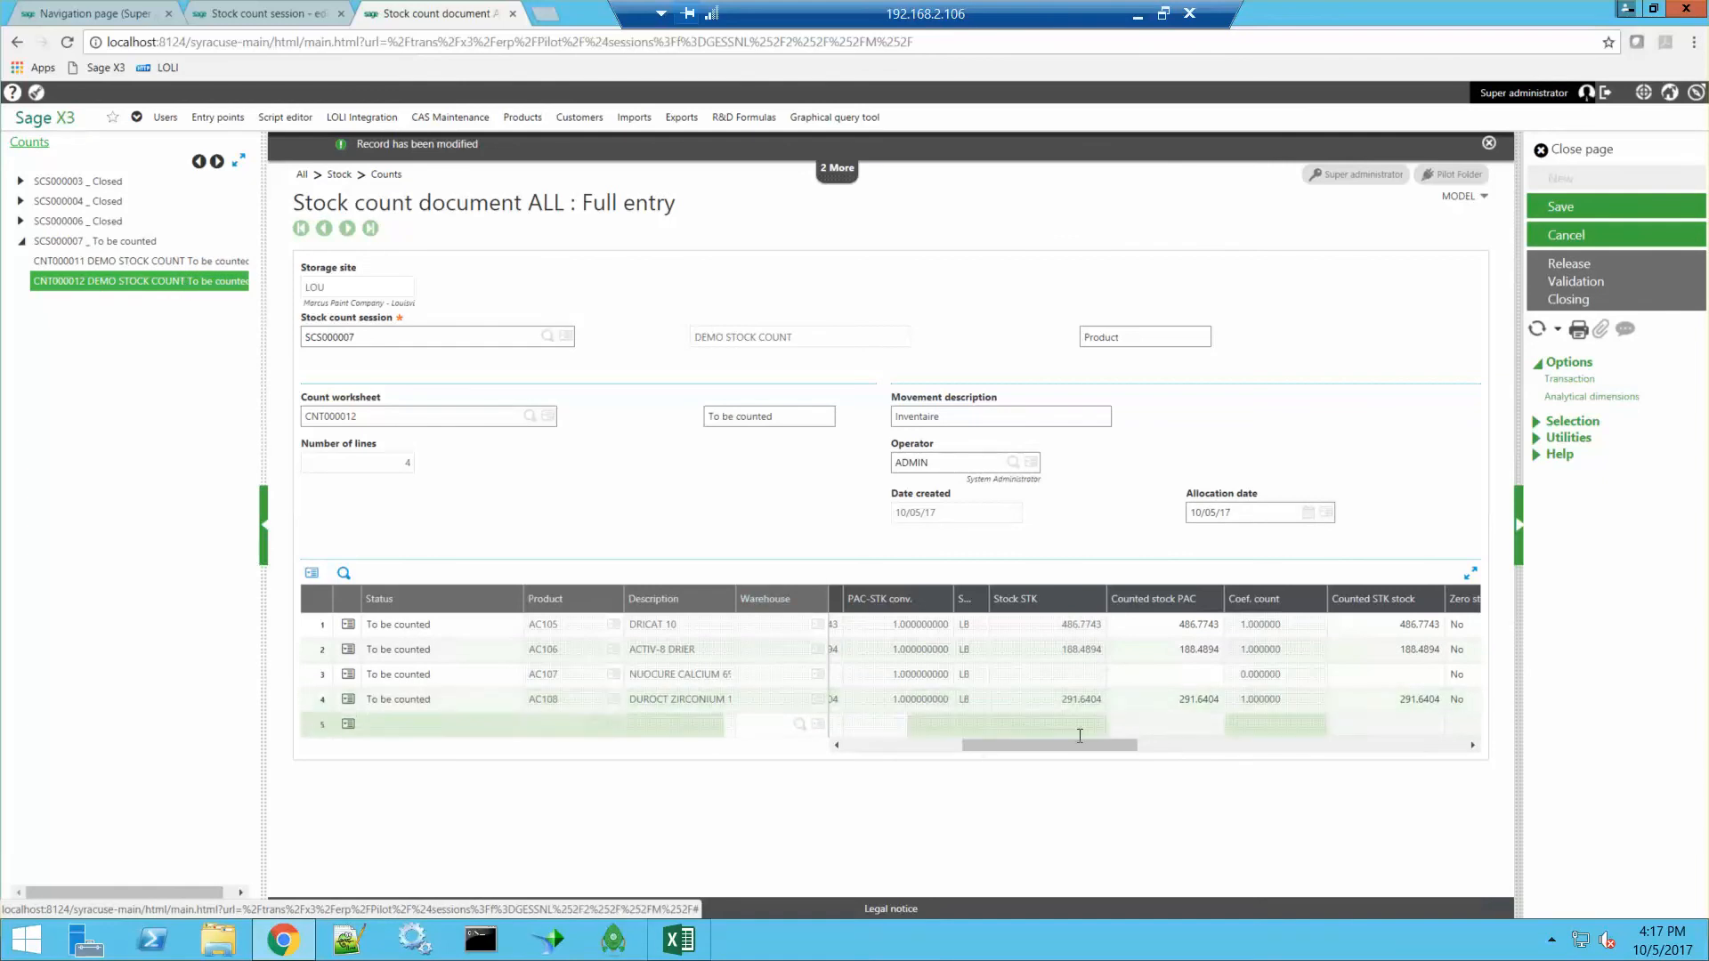
{"action": "left_click", "coordinate": [1181, 627]}
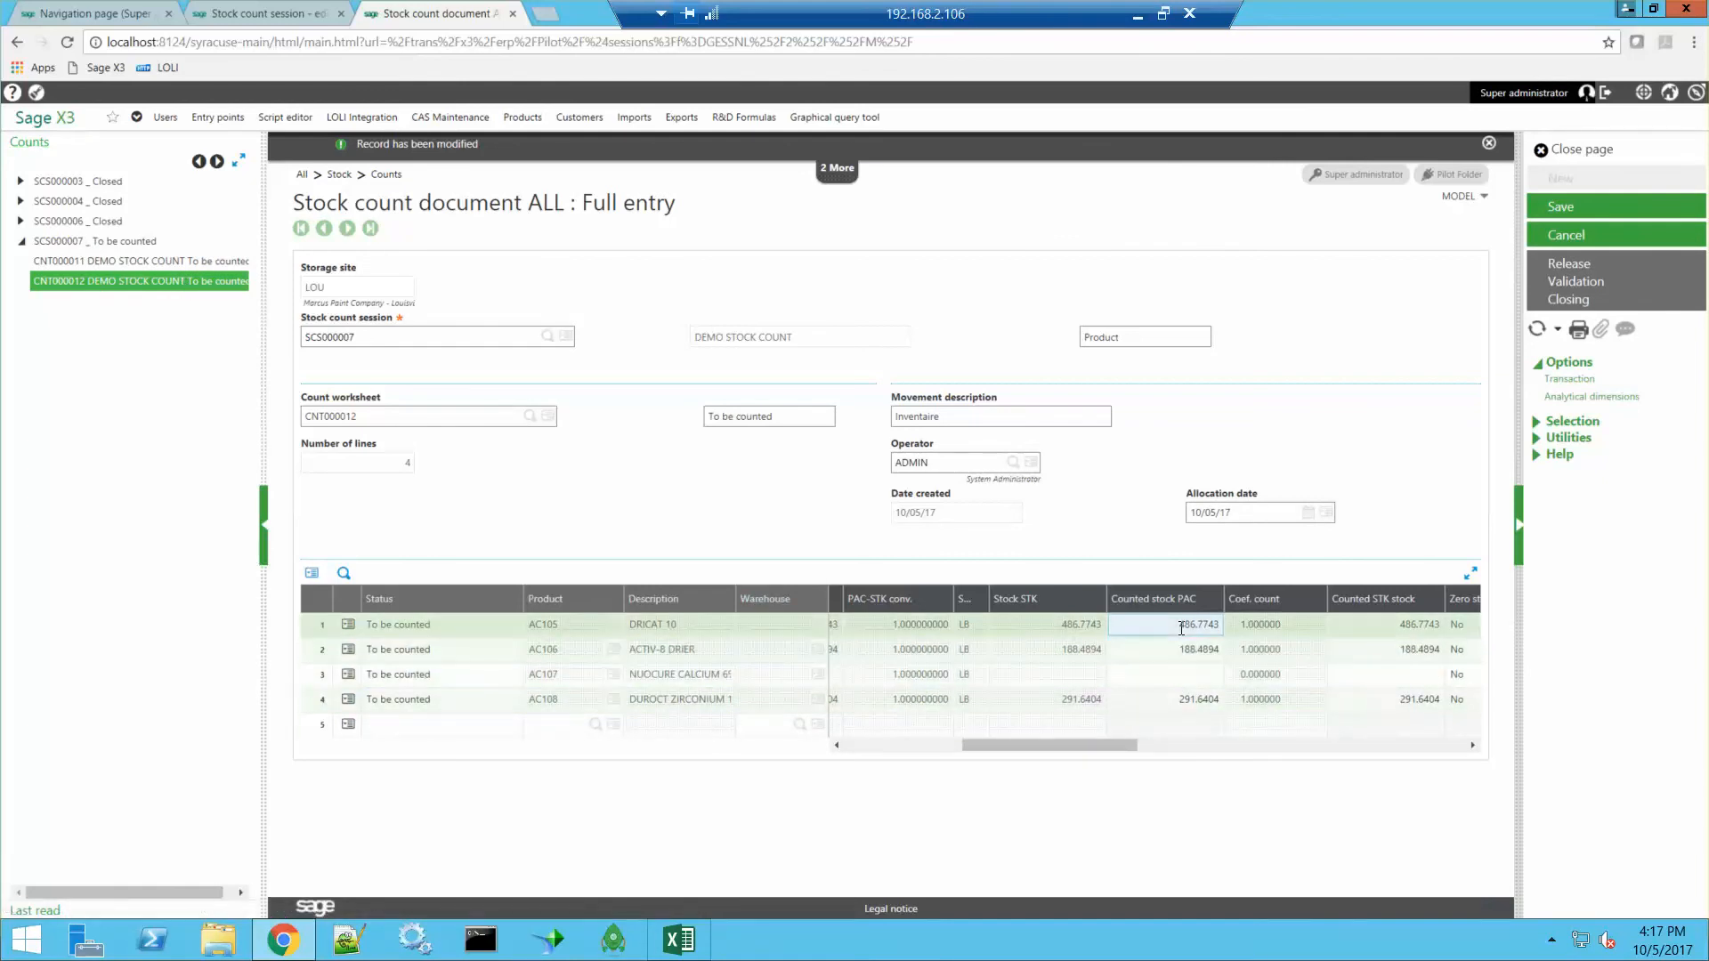
{"action": "left_click", "coordinate": [1184, 650]}
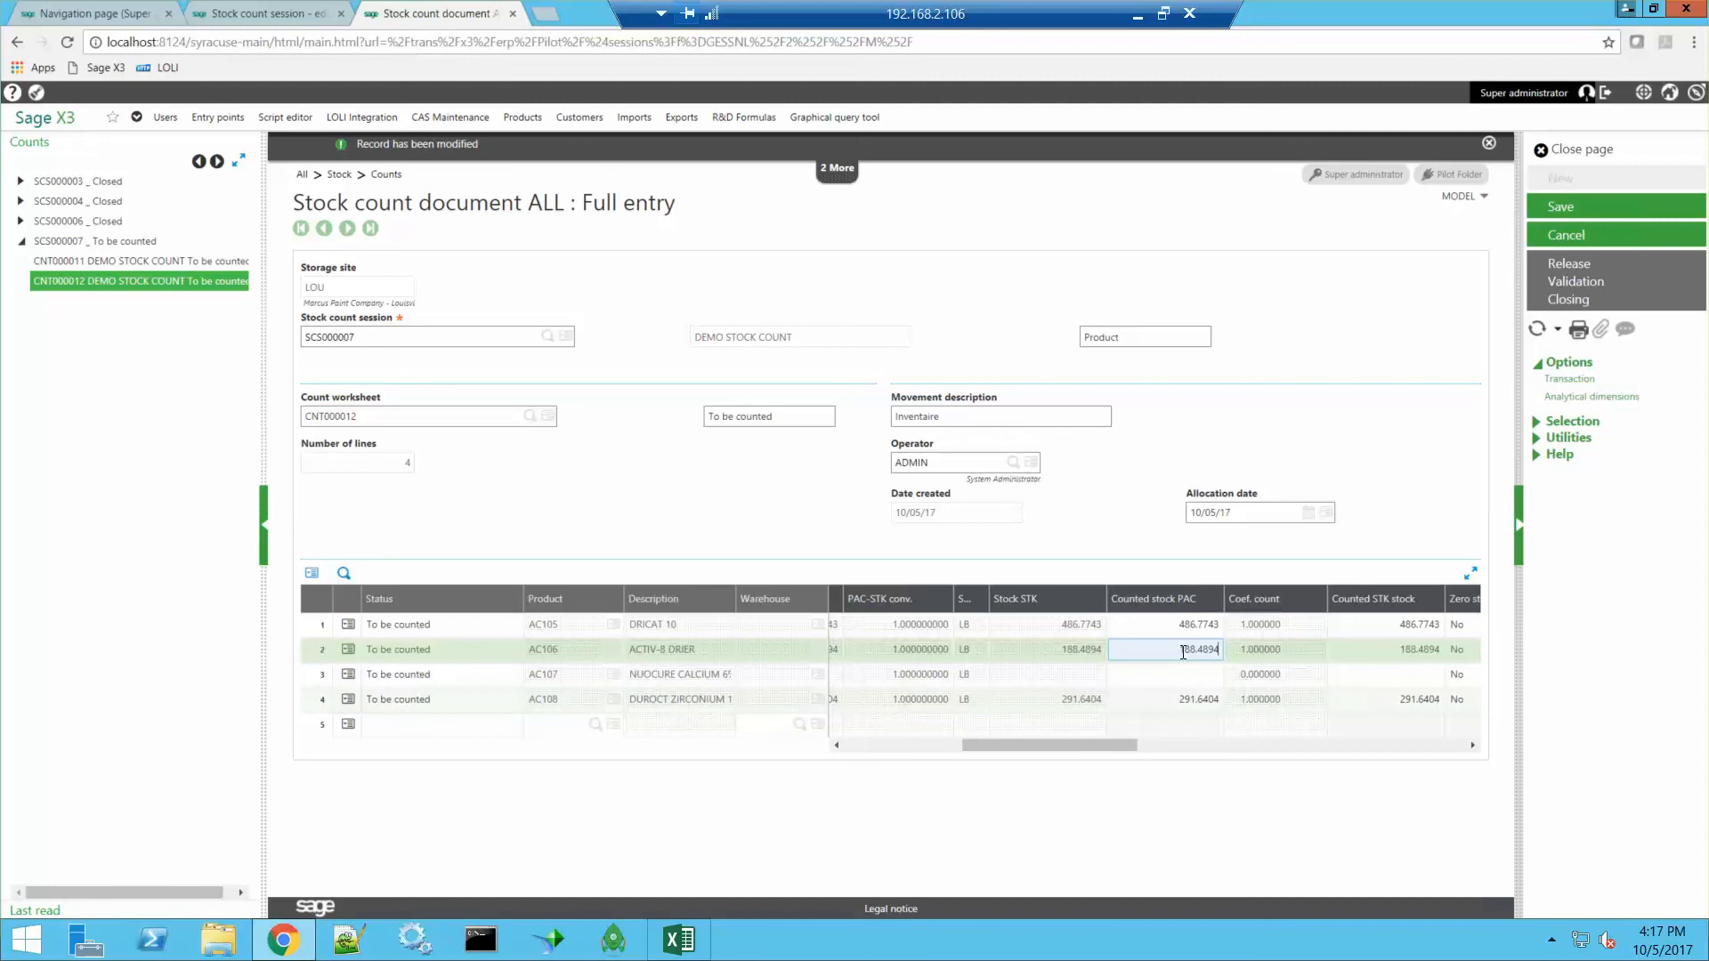
{"action": "left_click", "coordinate": [1187, 676]}
{"action": "left_click", "coordinate": [1188, 700]}
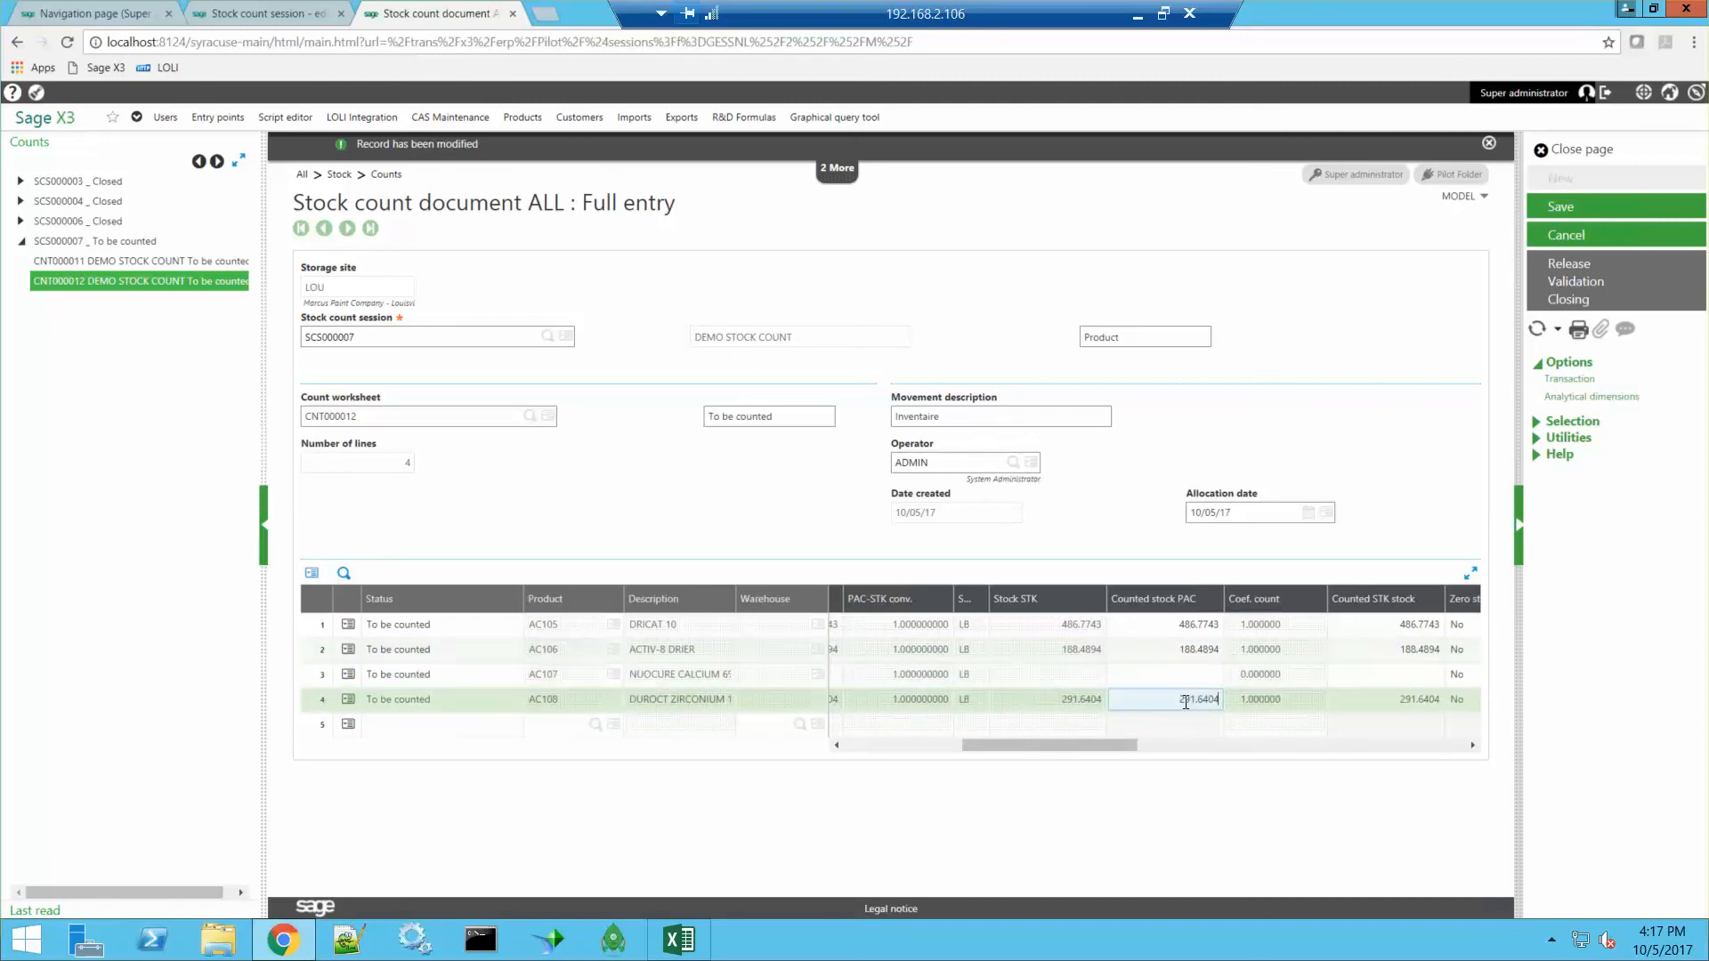
{"action": "left_click", "coordinate": [1567, 204]}
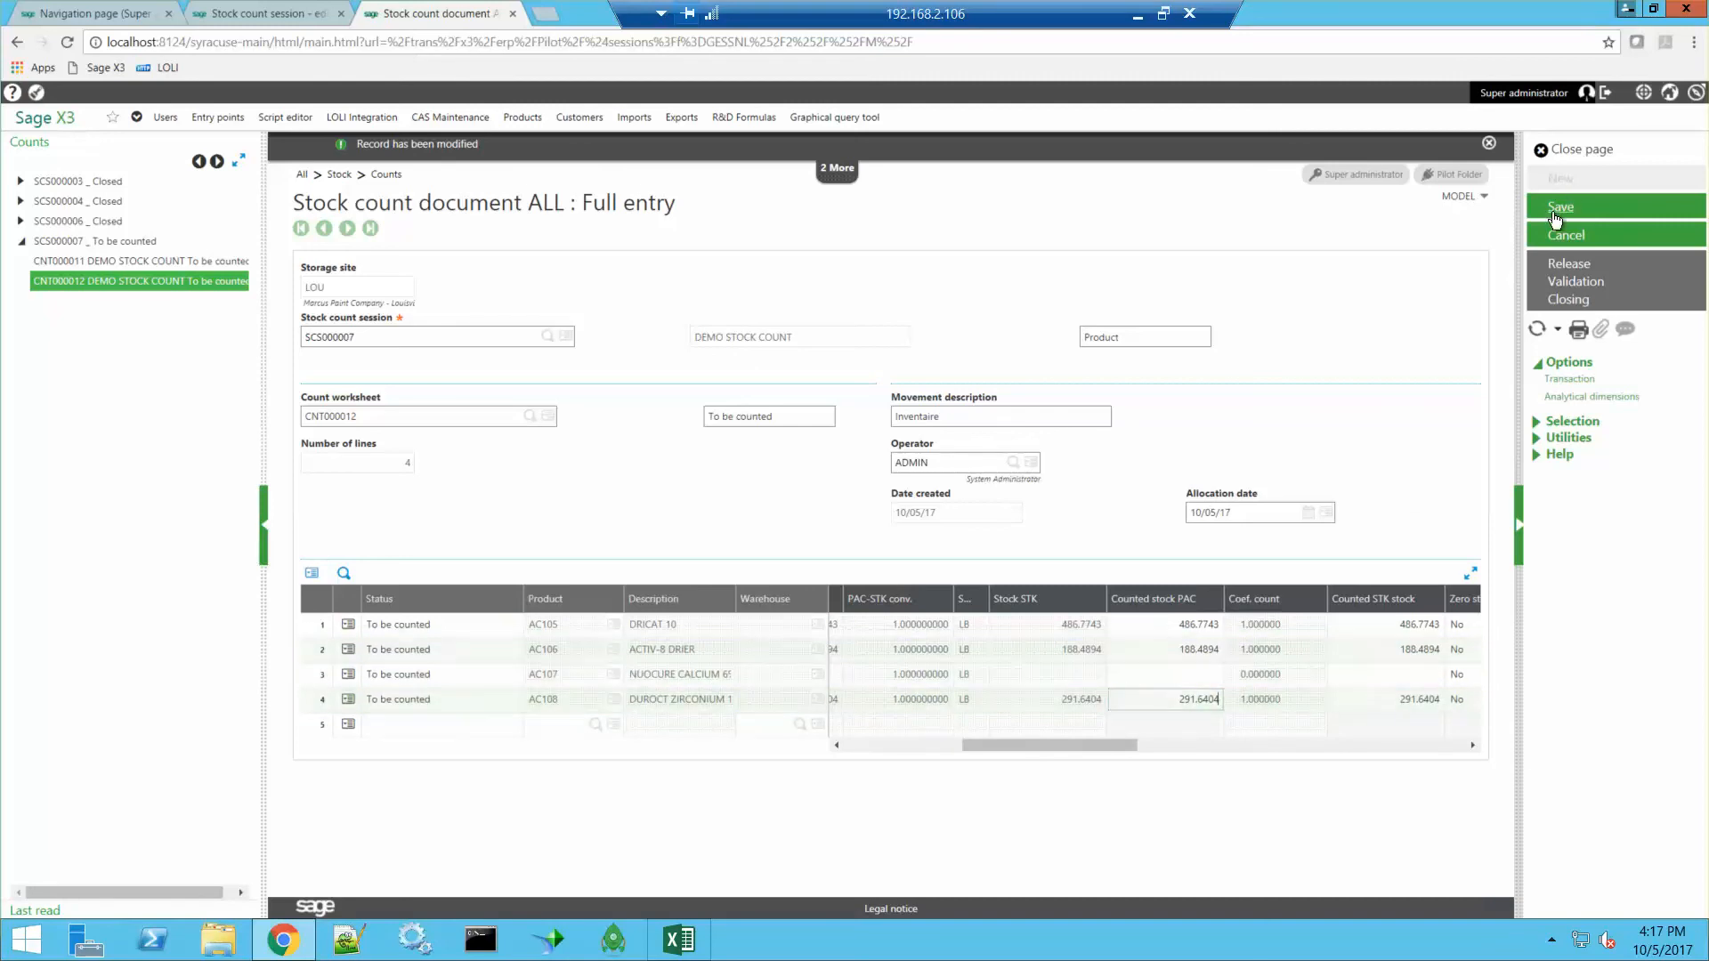
Release count worksheet CNT000012 and validate its counted lines, confirming both operations
{"action": "left_click", "coordinate": [1578, 264]}
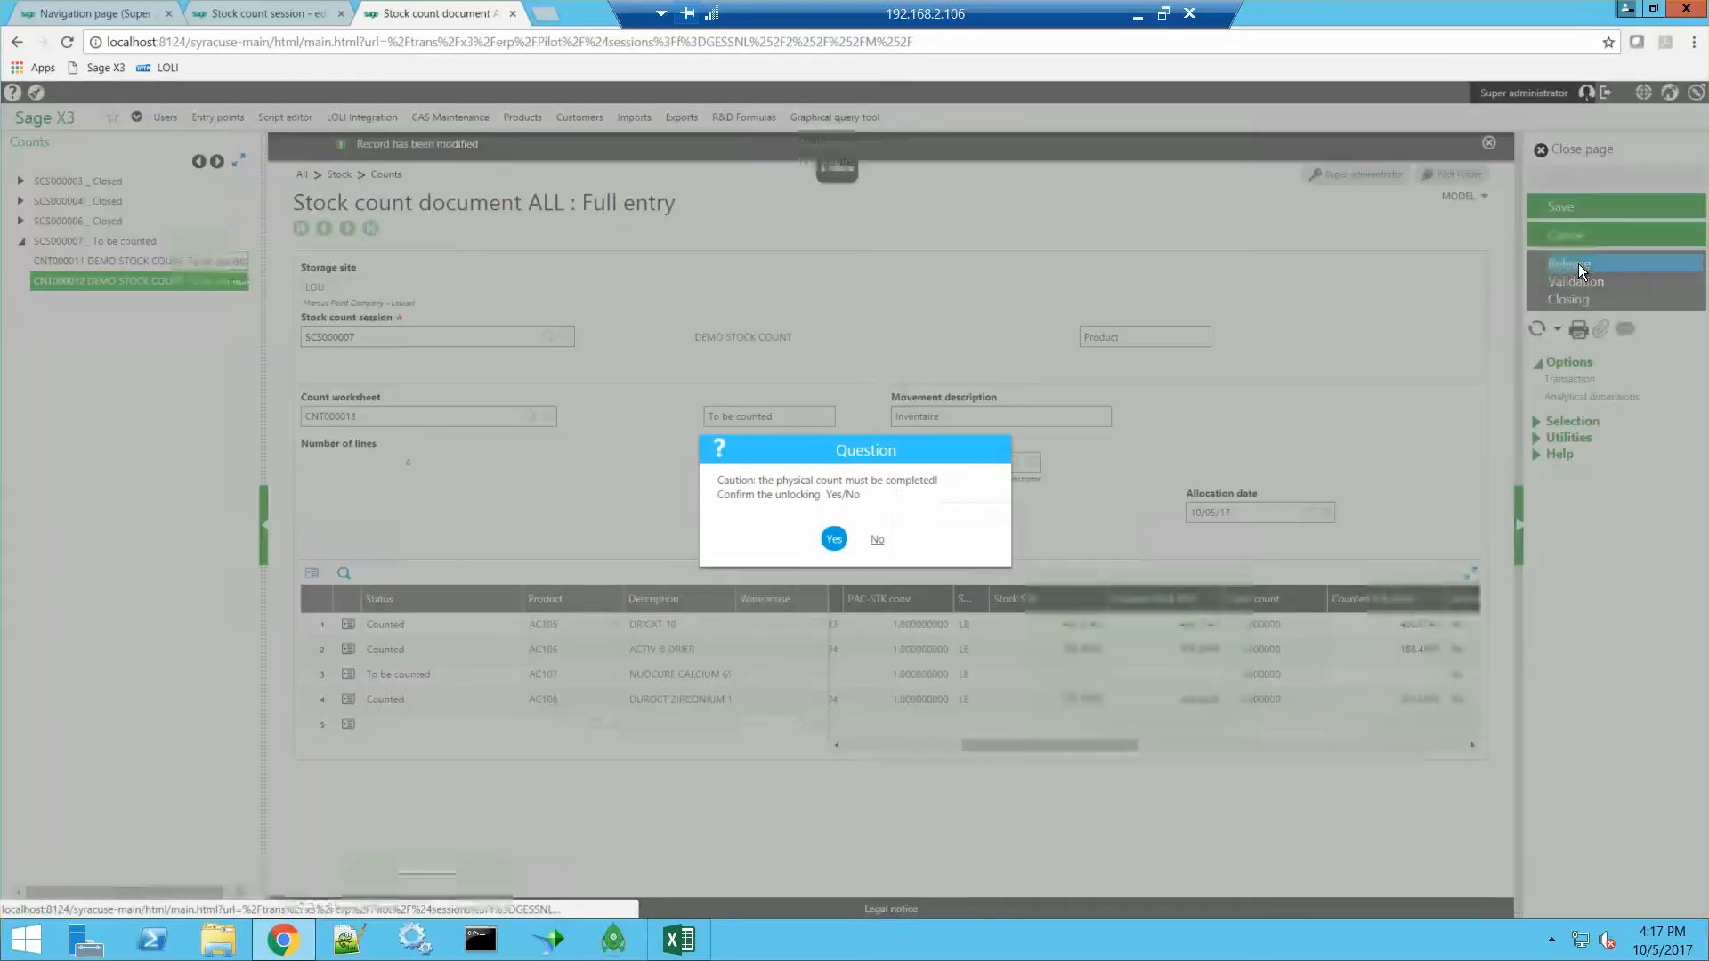
{"action": "left_click", "coordinate": [833, 540]}
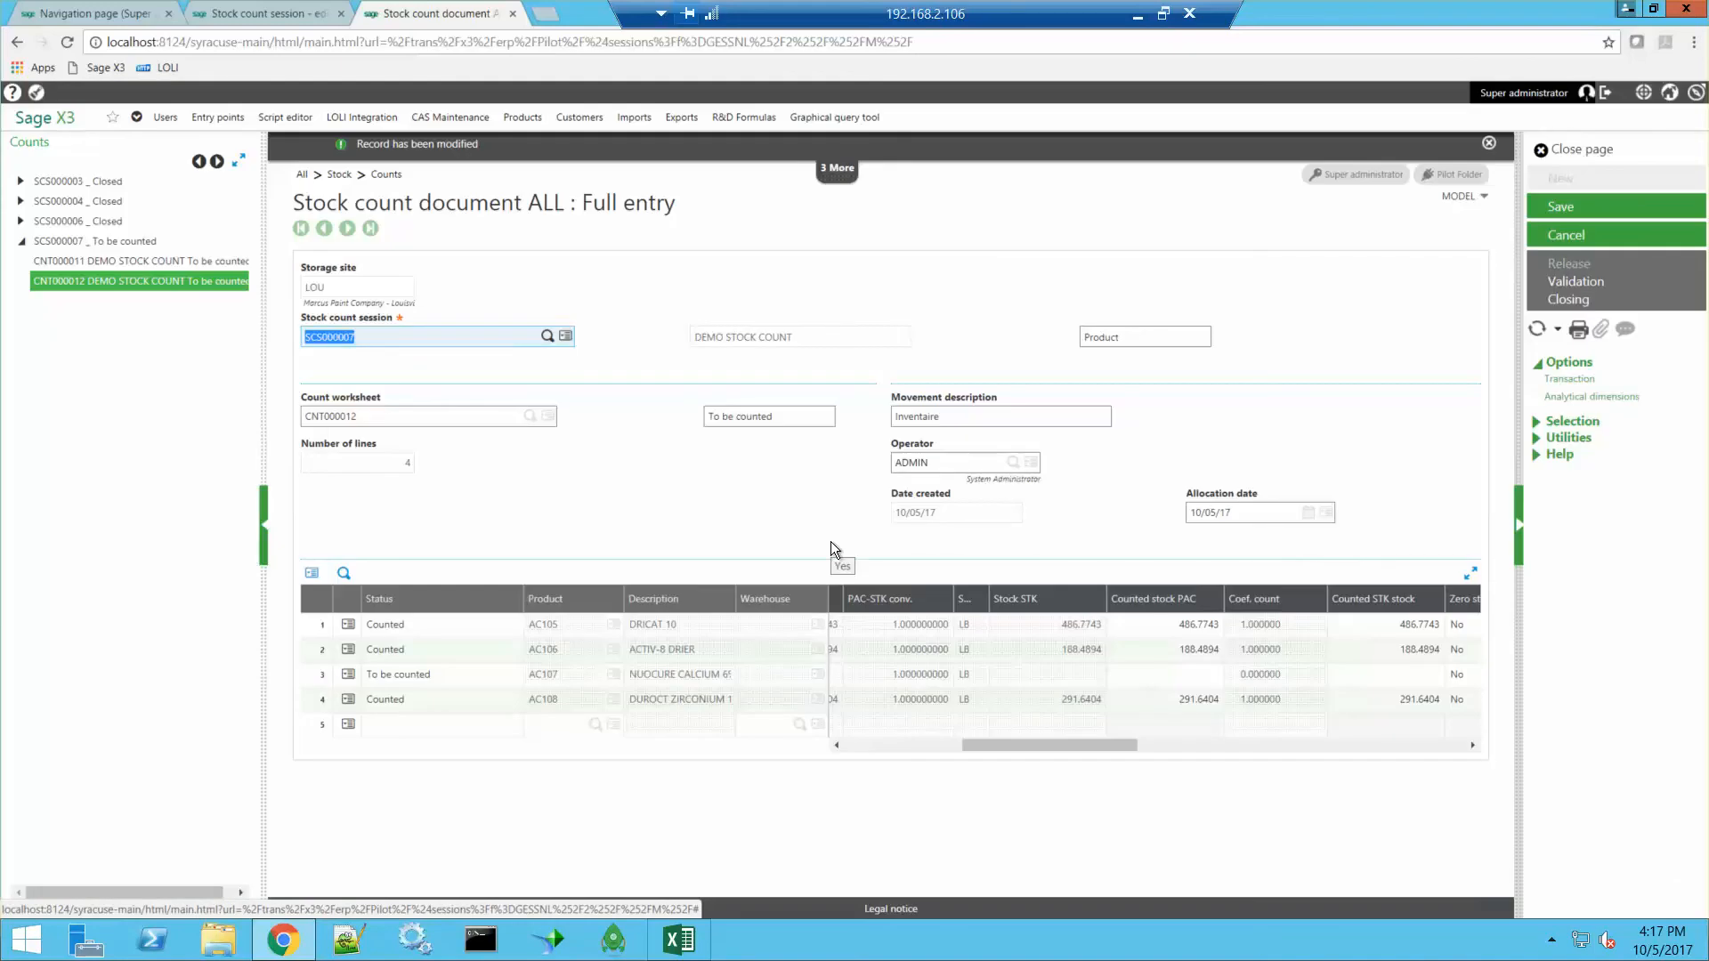
{"action": "left_click", "coordinate": [1584, 280]}
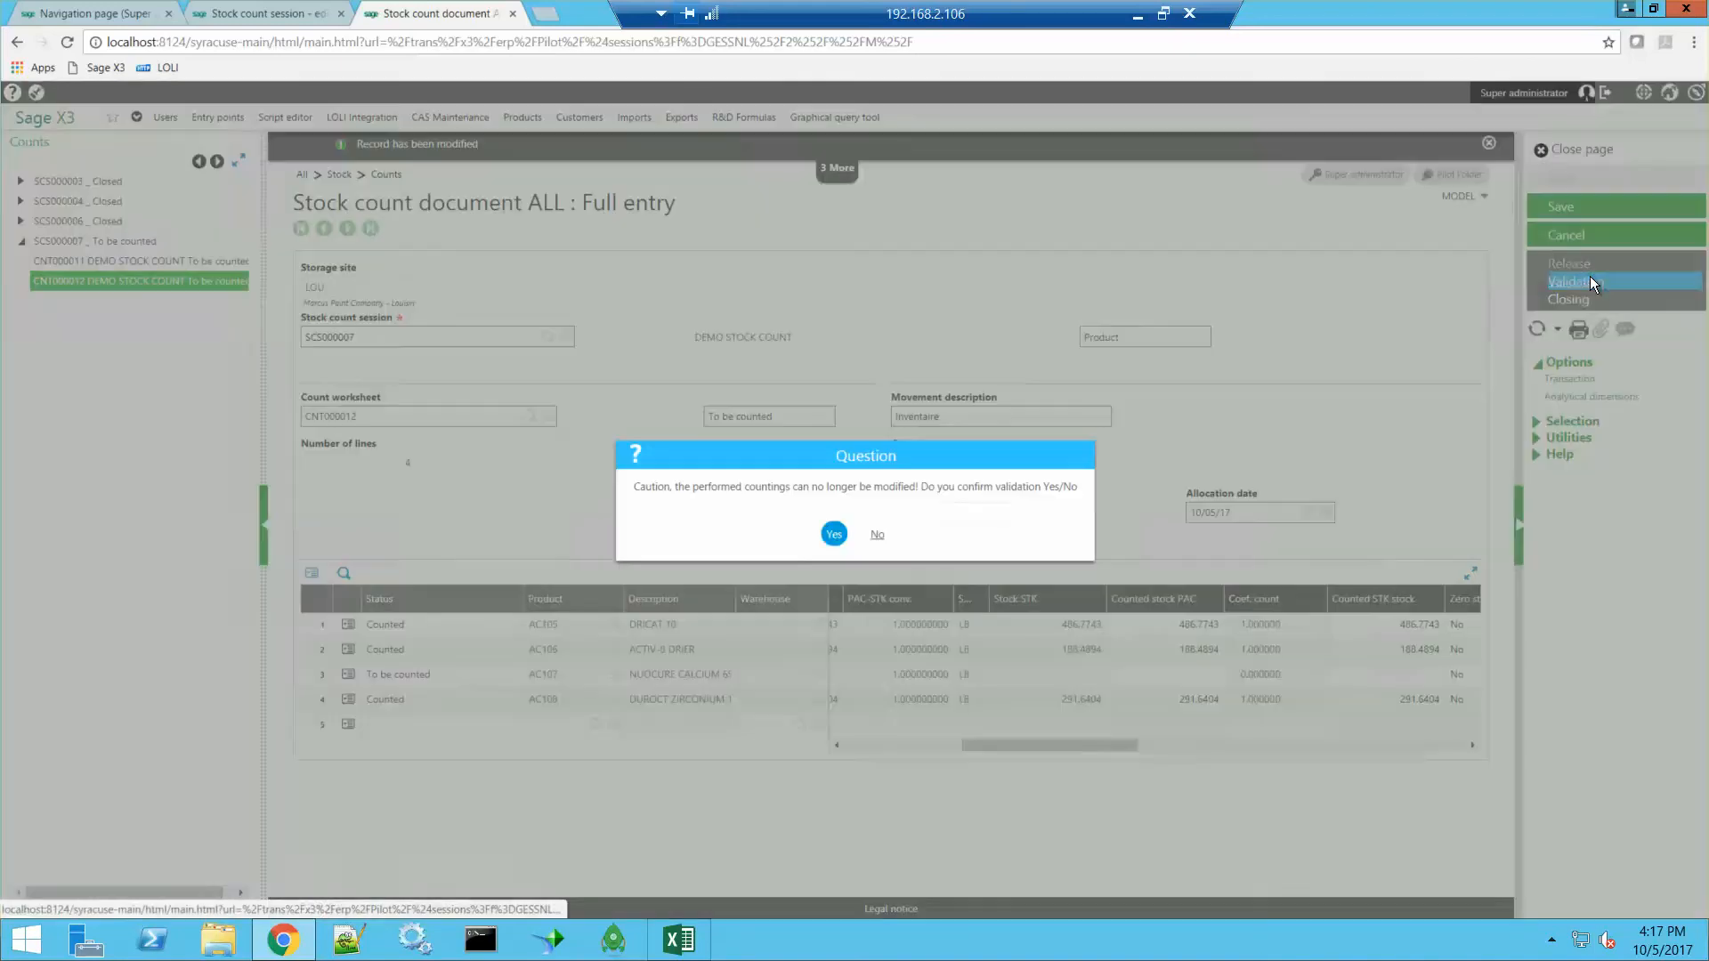
{"action": "left_click", "coordinate": [834, 535]}
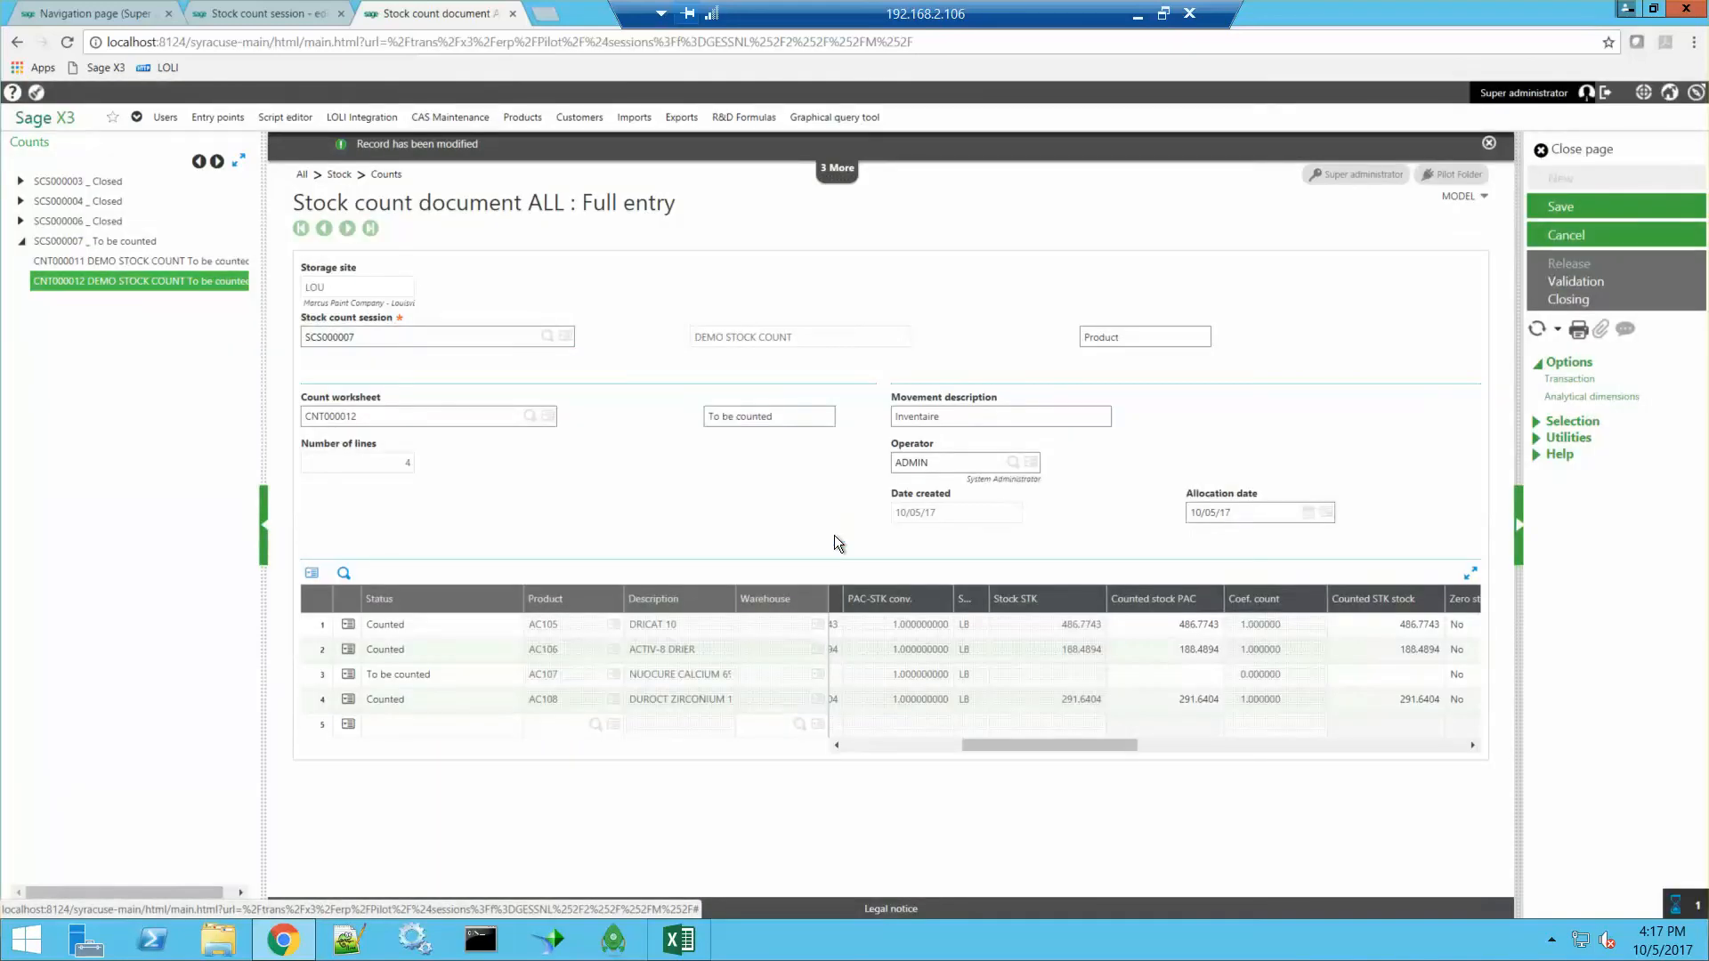
Close count worksheet CNT000012, agreeing to cancel its uncounted line, and exit the counts page
{"action": "left_click", "coordinate": [1573, 301]}
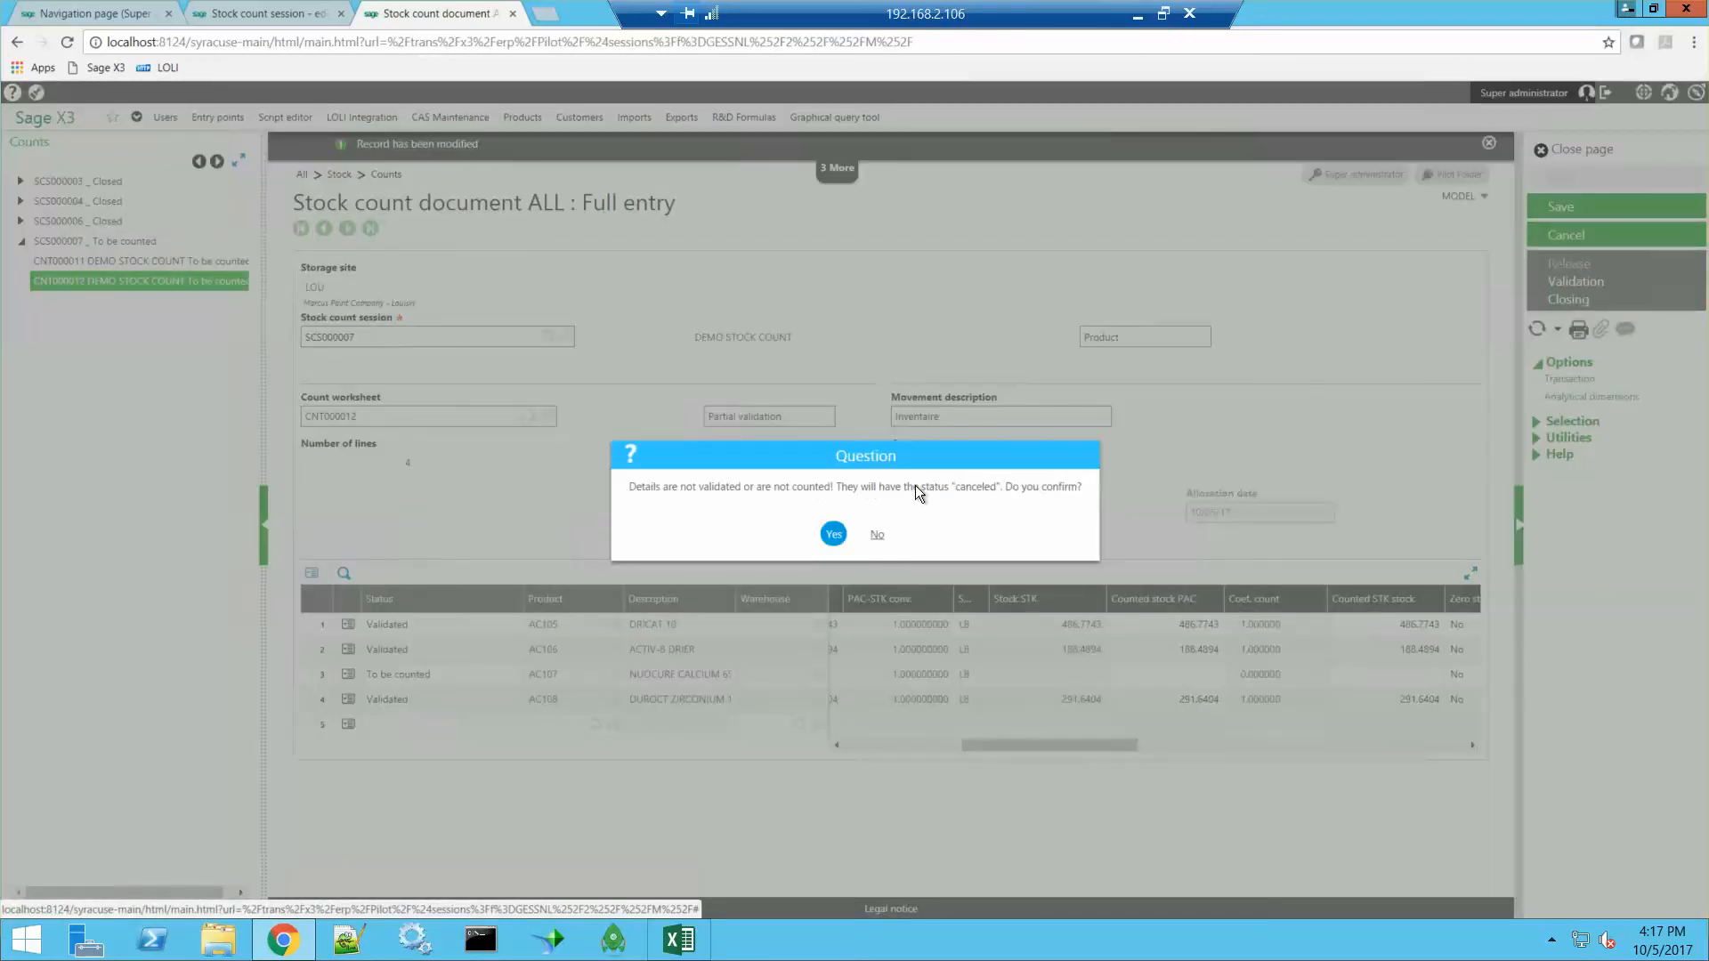
{"action": "left_click", "coordinate": [837, 534]}
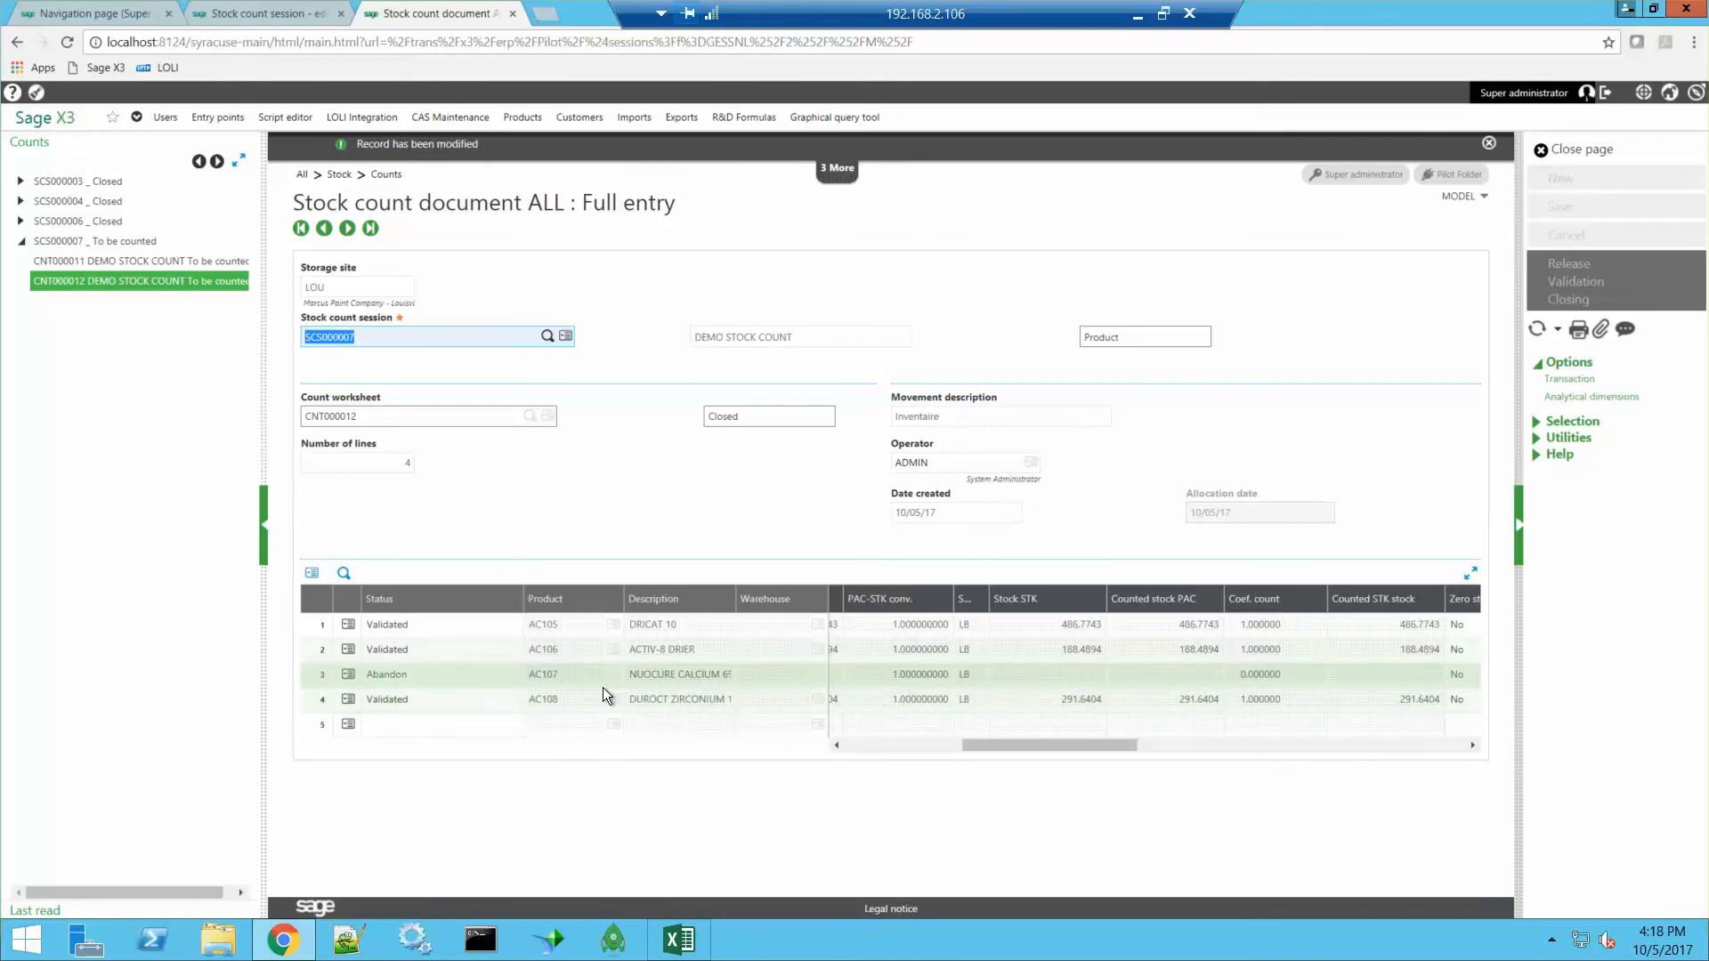
{"action": "left_click", "coordinate": [1556, 153]}
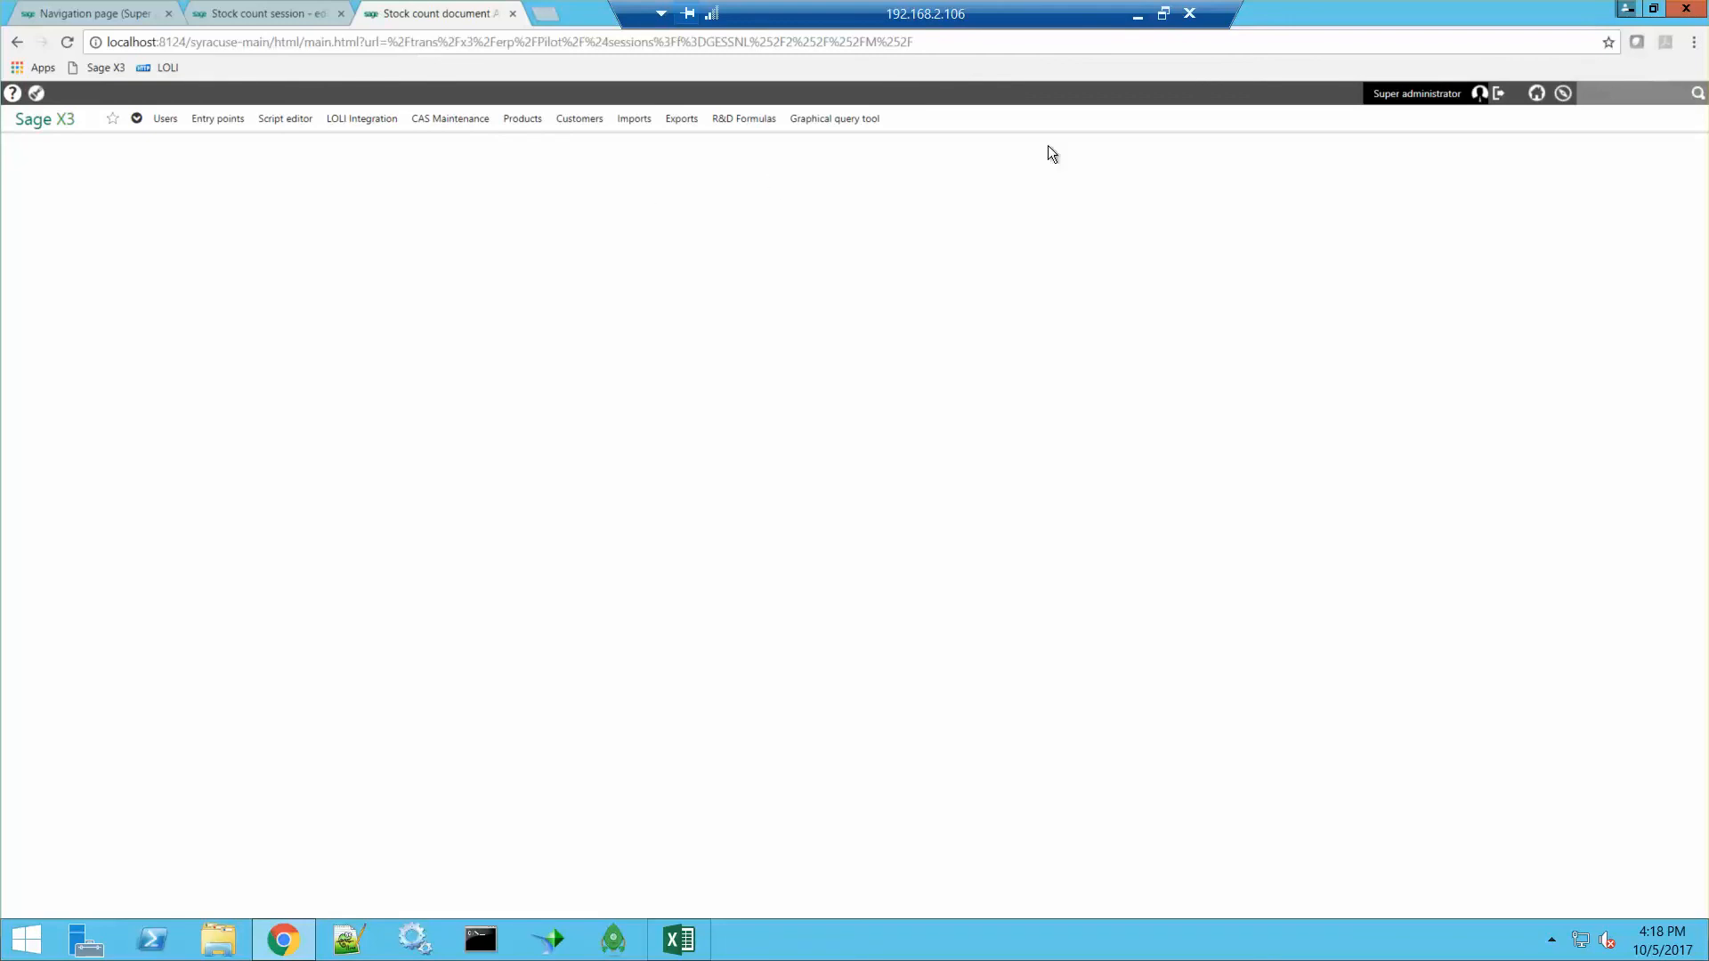
Run the stock accounting interface for processing date 10/05/17 by allocation date, accepting a repeat run, and close the resulting log
{"action": "left_click", "coordinate": [1562, 94]}
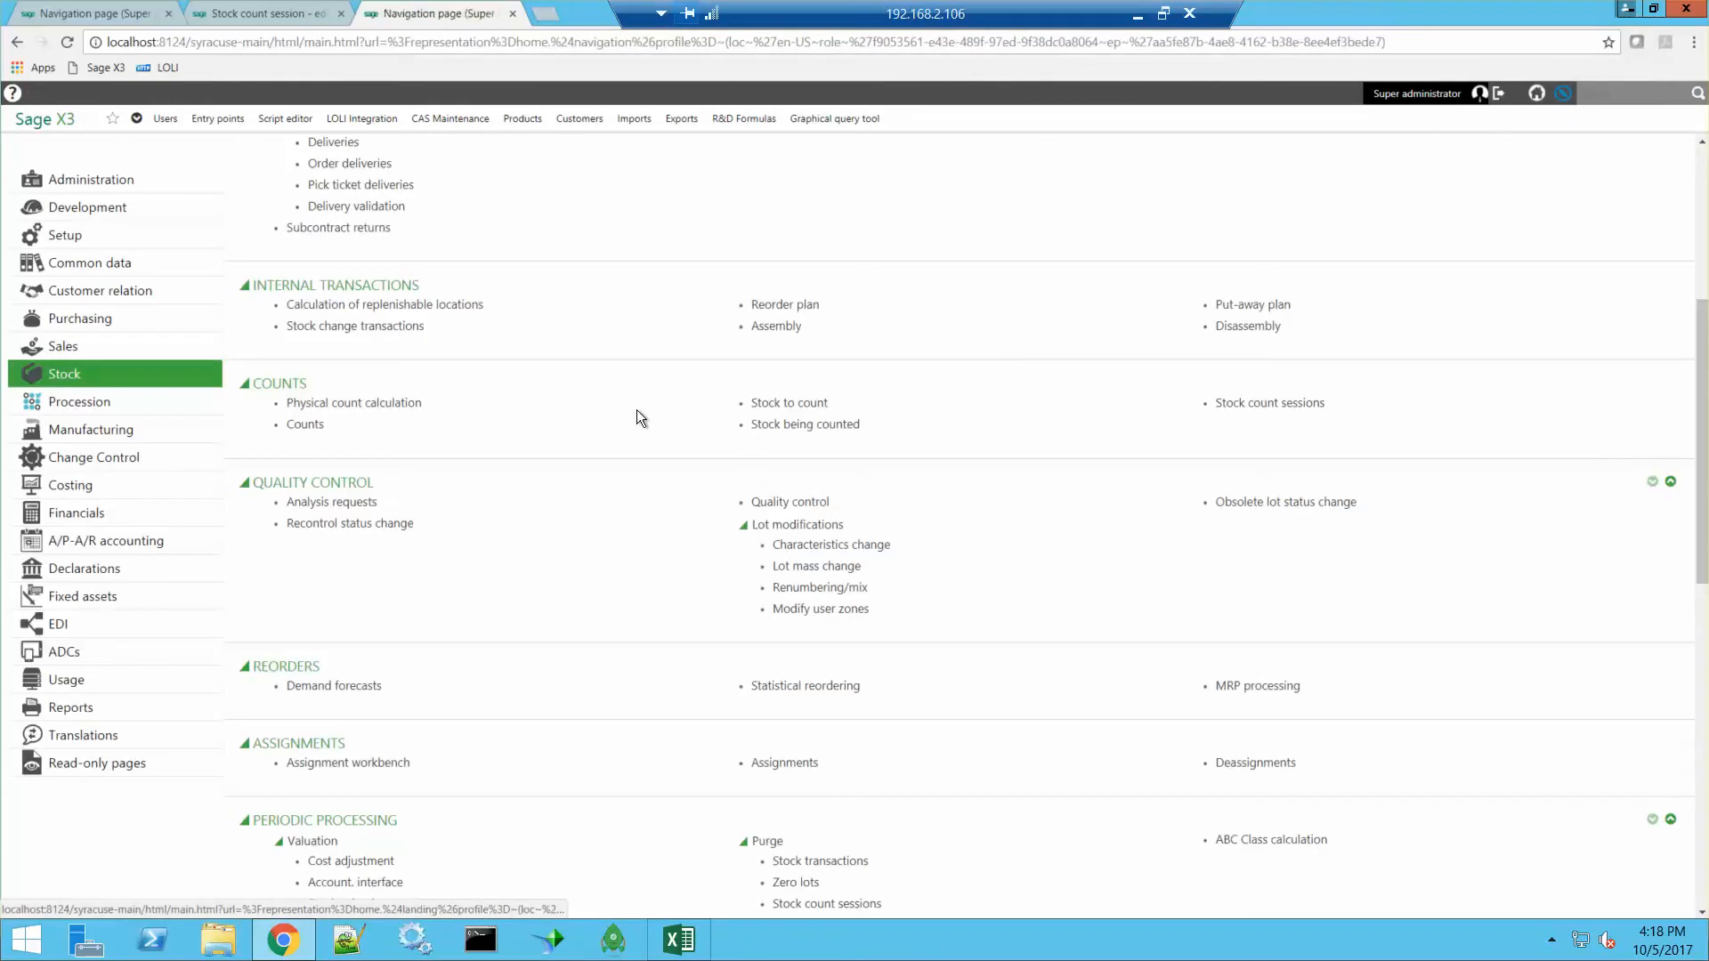
{"action": "left_click", "coordinate": [372, 885]}
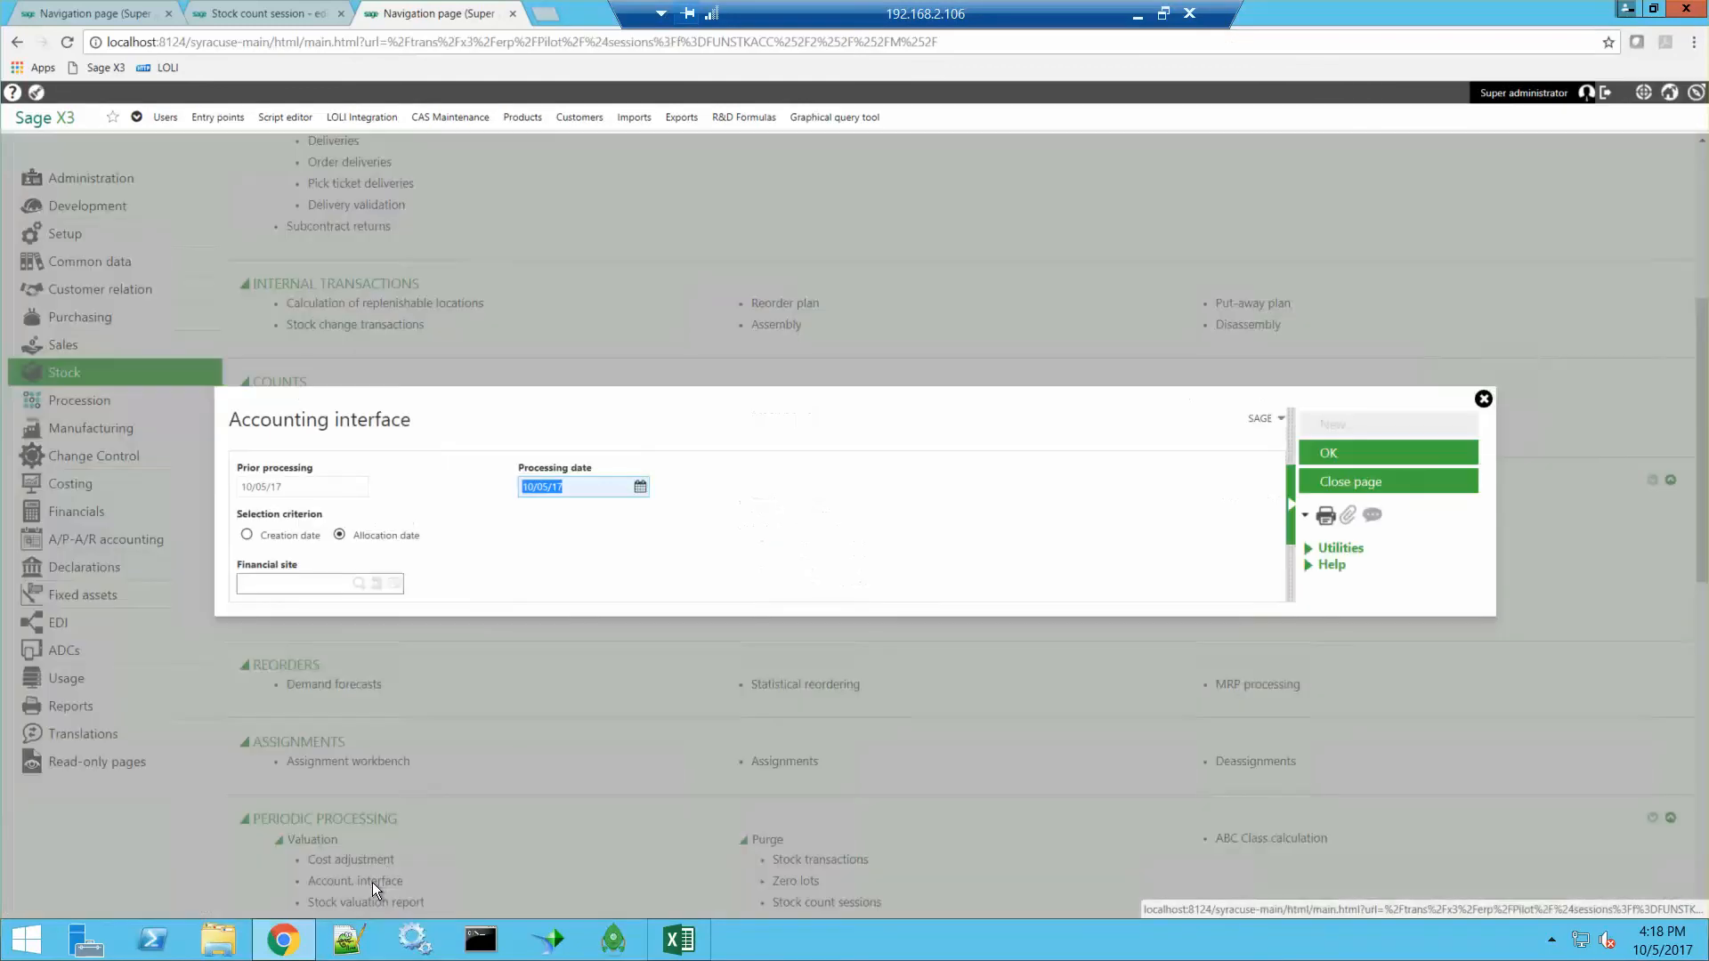
{"action": "left_click", "coordinate": [1325, 458]}
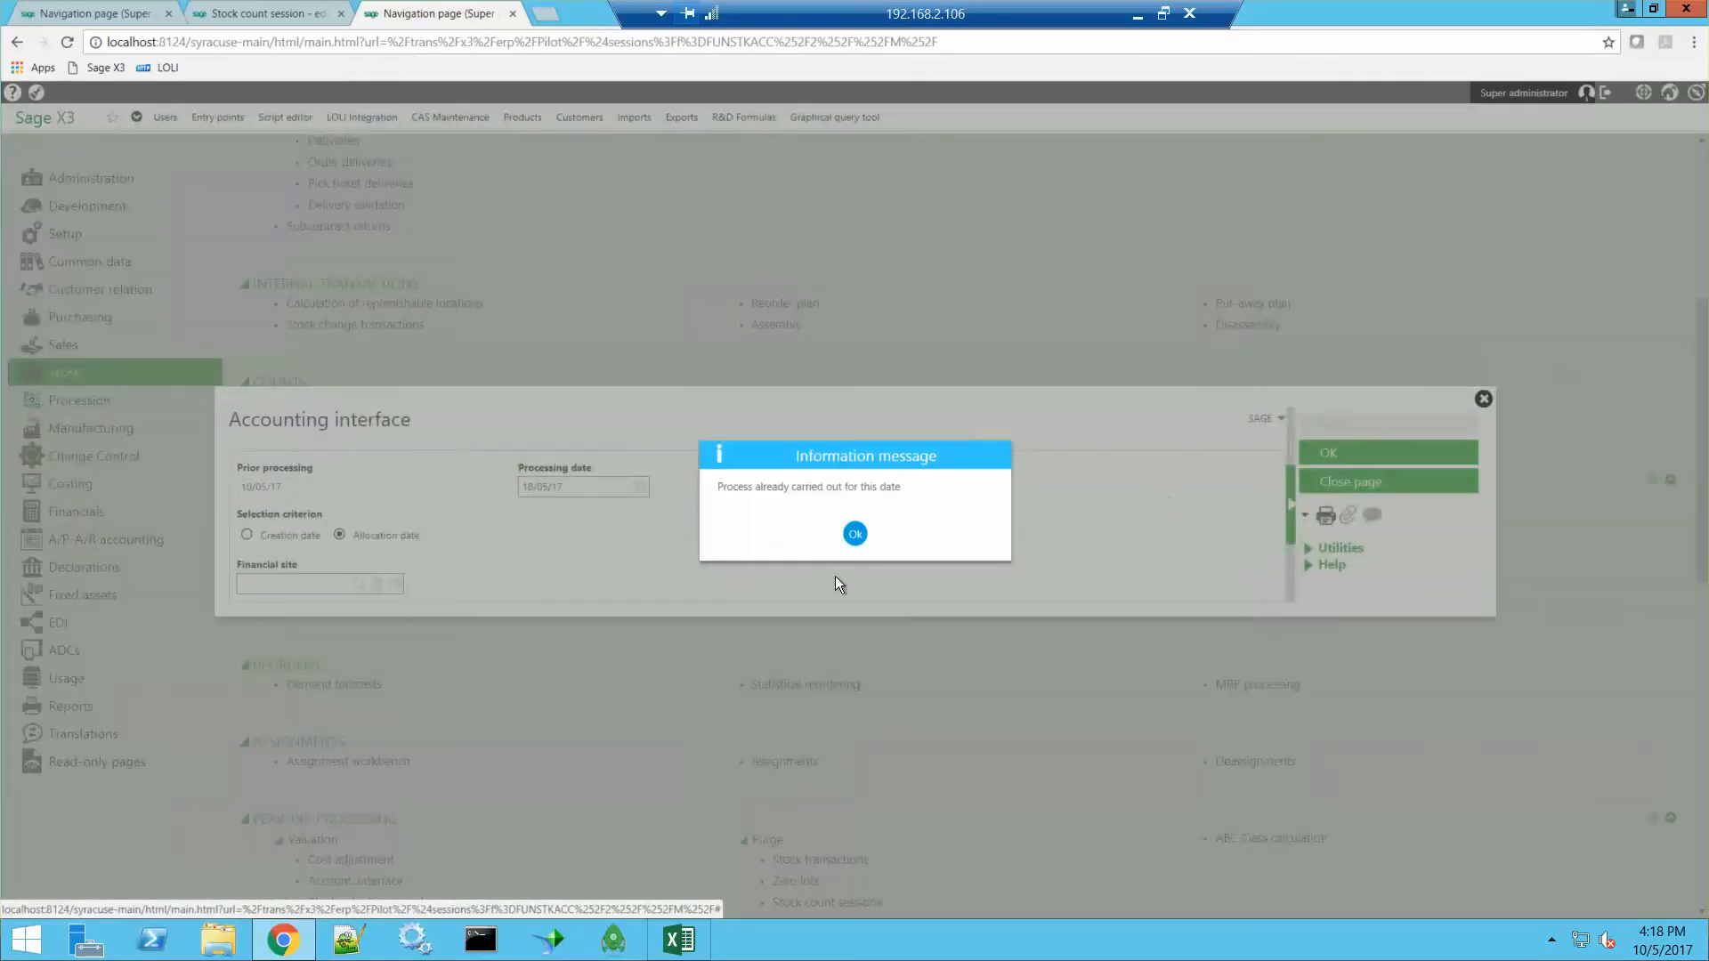
{"action": "left_click", "coordinate": [855, 534]}
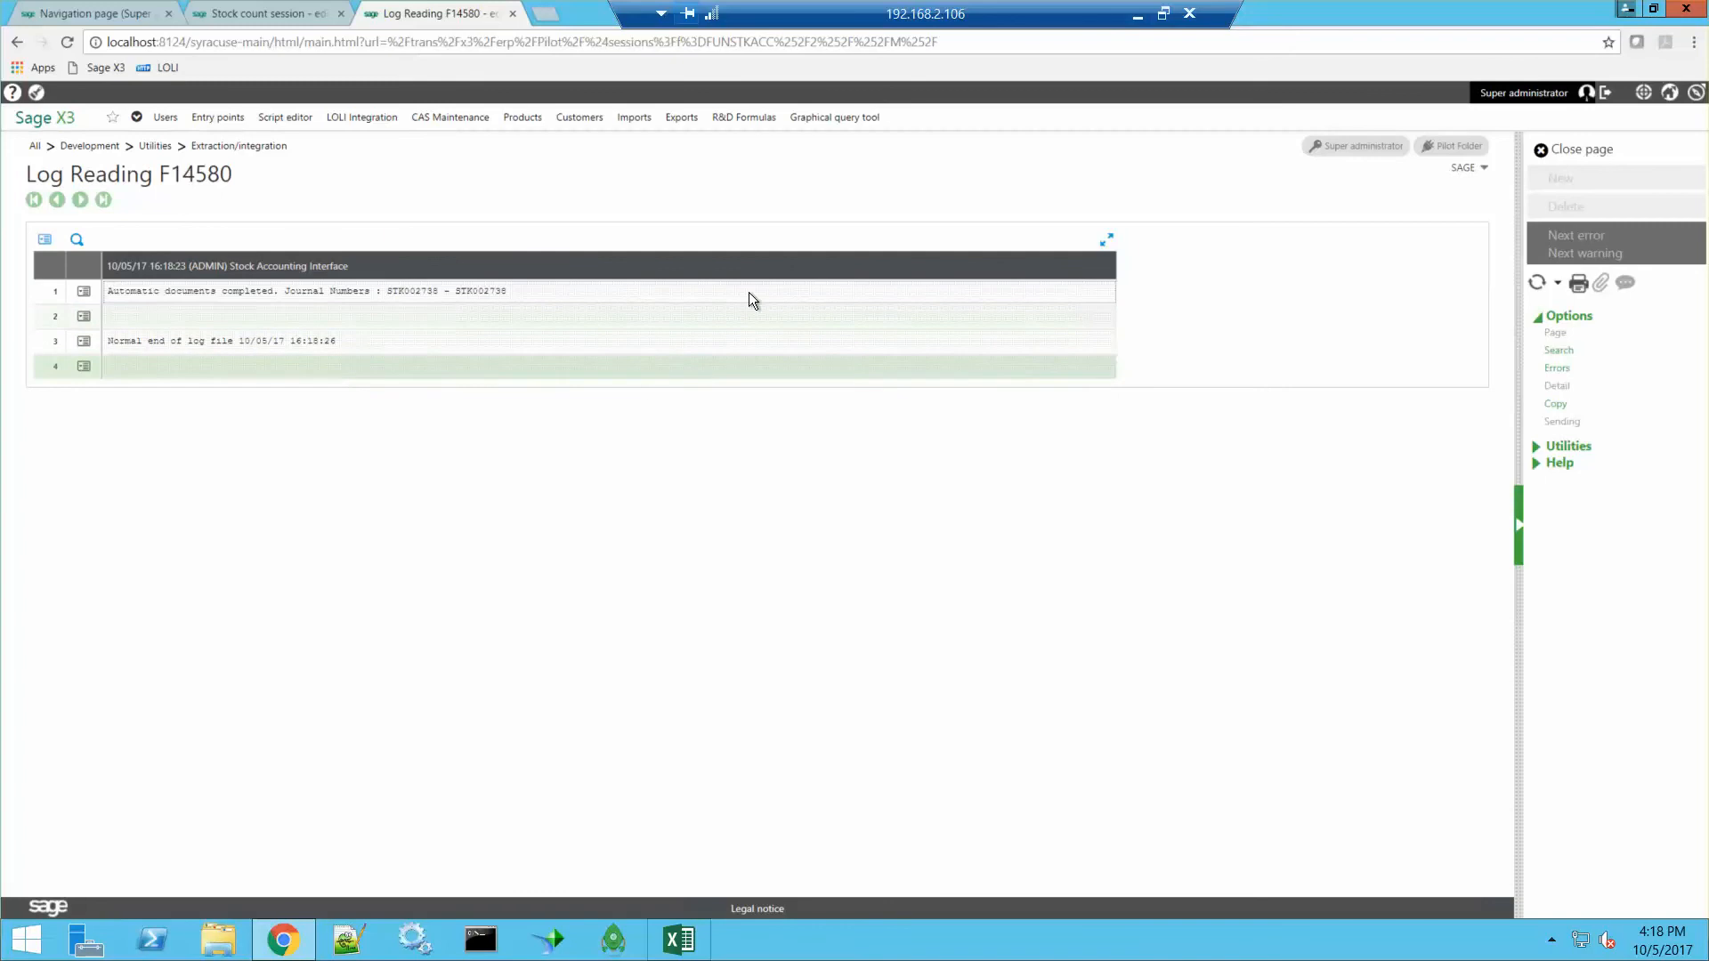
{"action": "left_click", "coordinate": [1592, 153]}
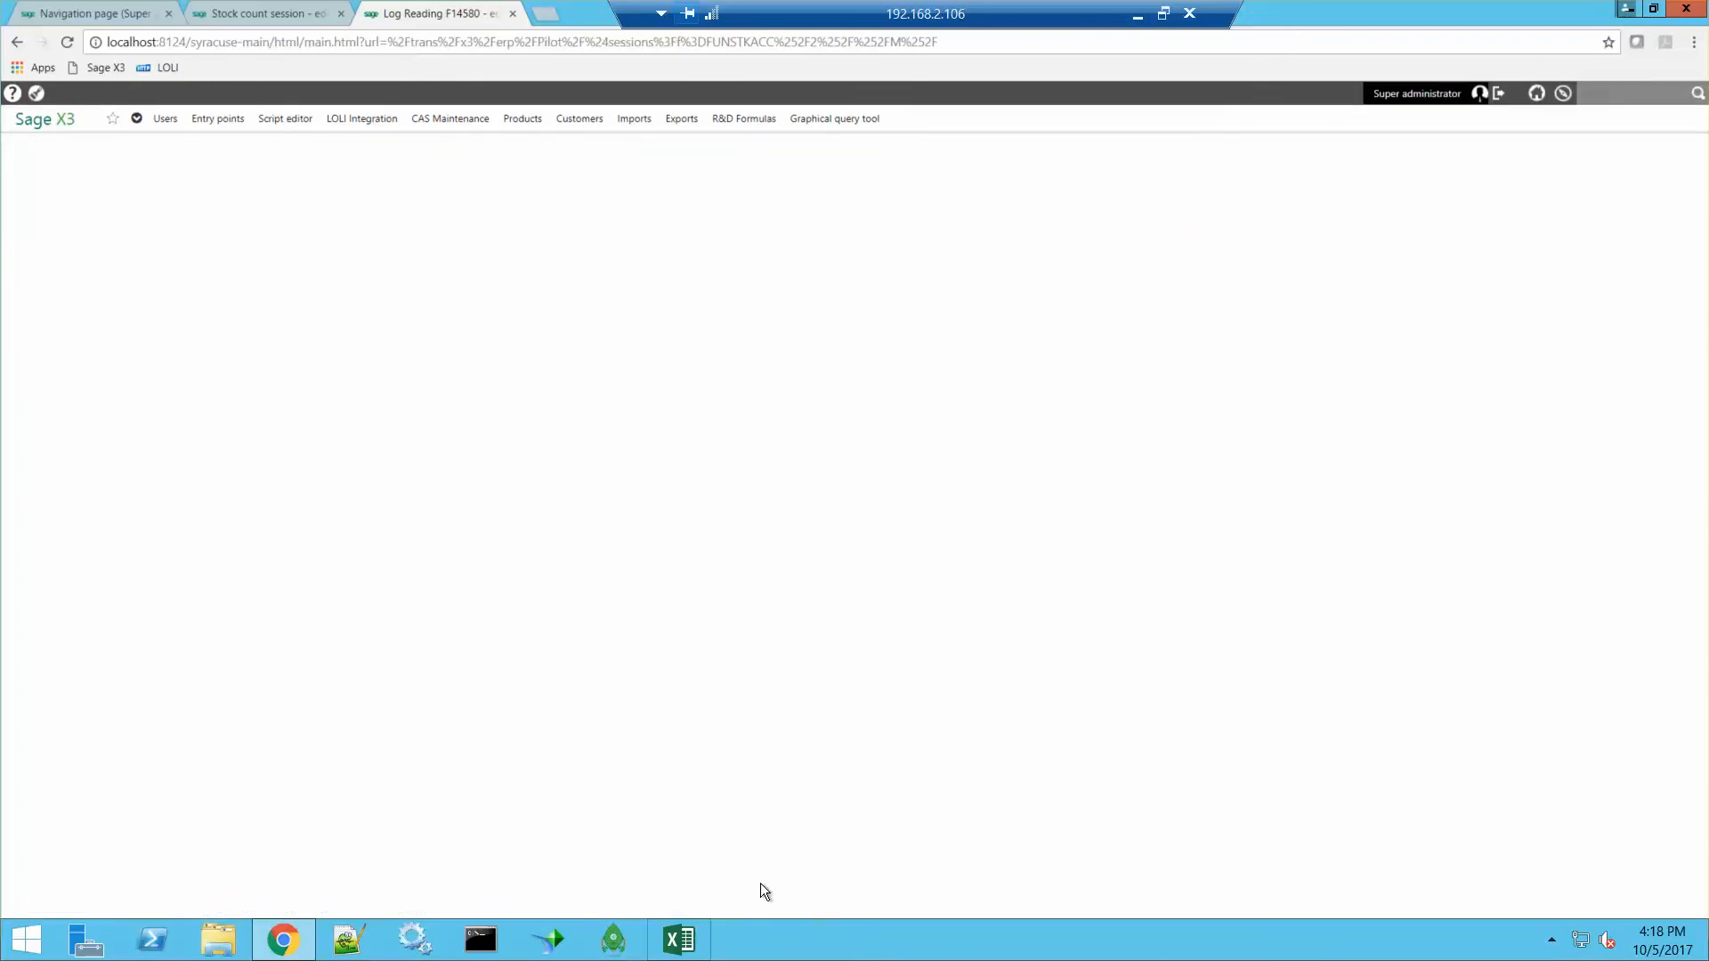
Open the Financials journal entries and filter the accounting entries to accounting dates from 10/05/17 onward
{"action": "left_click", "coordinate": [1568, 96]}
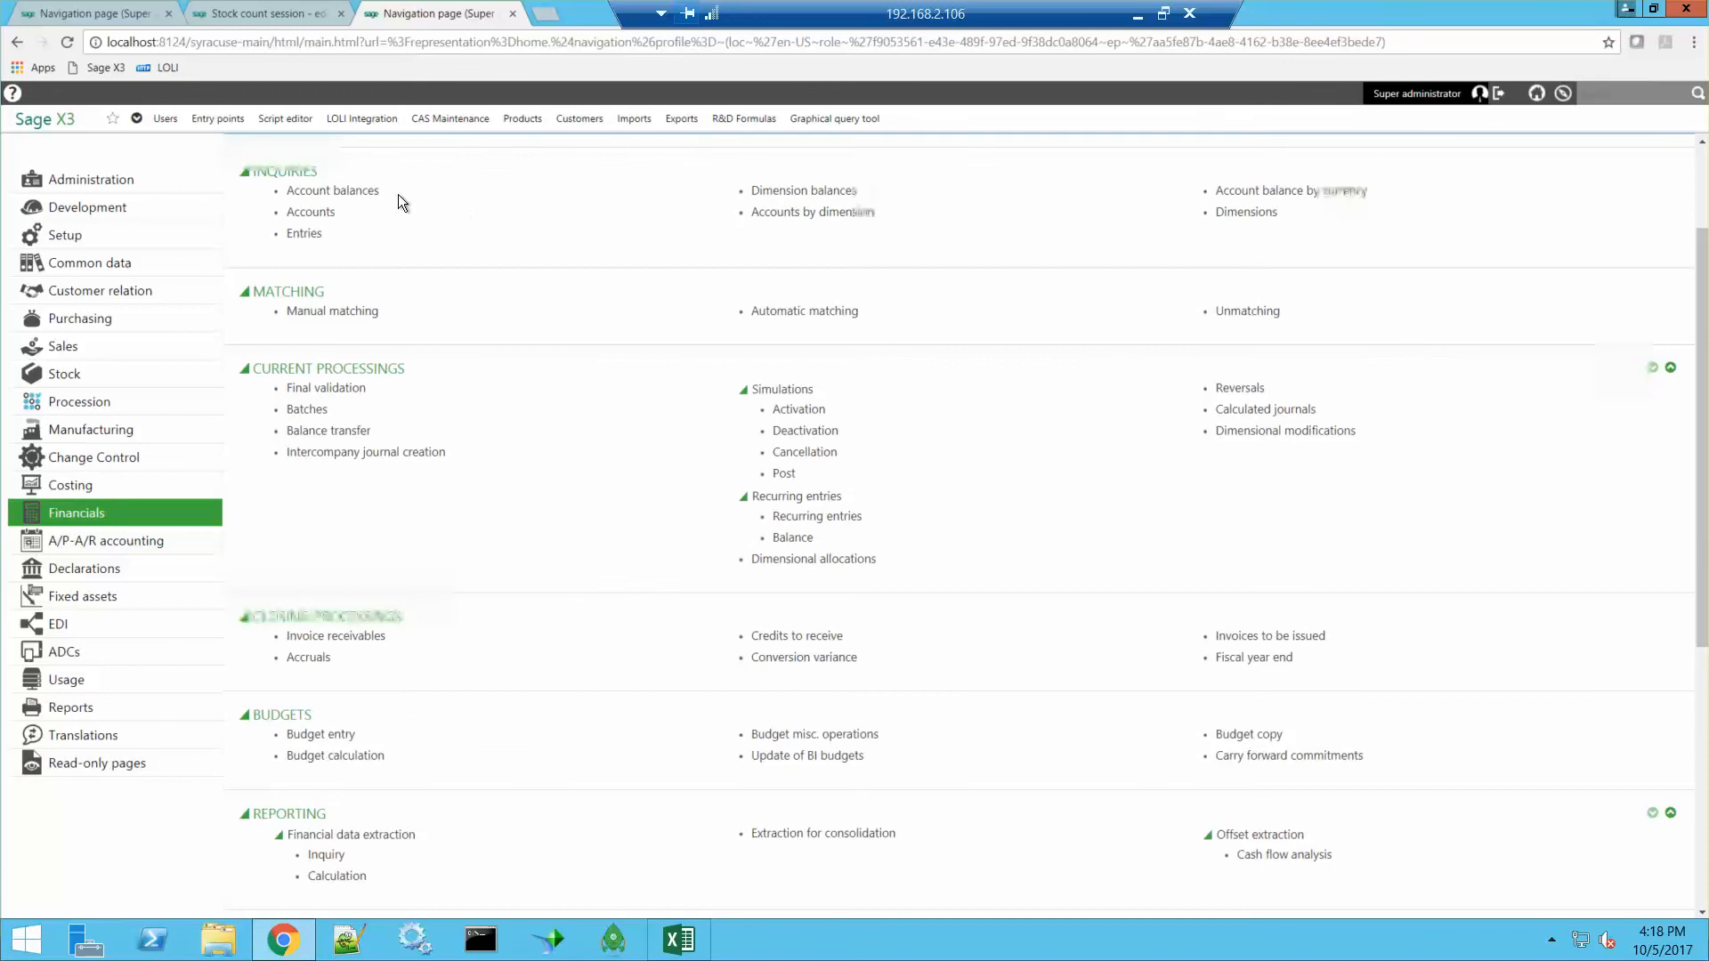
{"action": "left_click", "coordinate": [345, 249]}
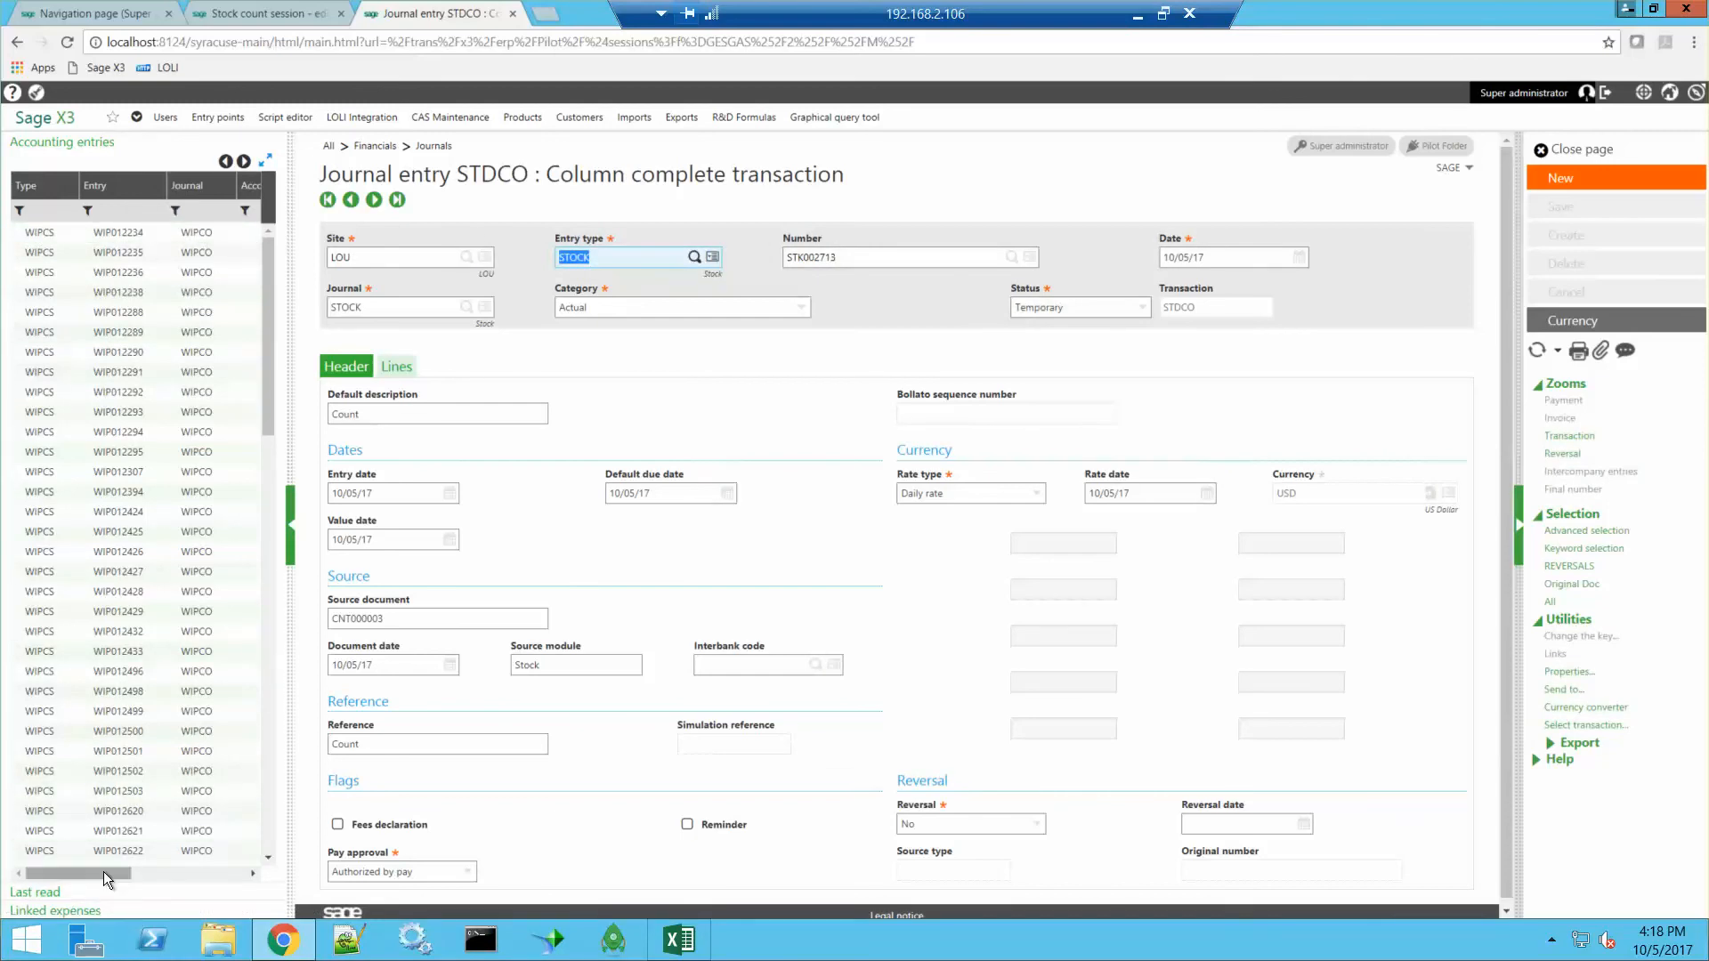
{"action": "left_click_drag", "start_coordinate": [103, 872], "coordinate": [251, 874]}
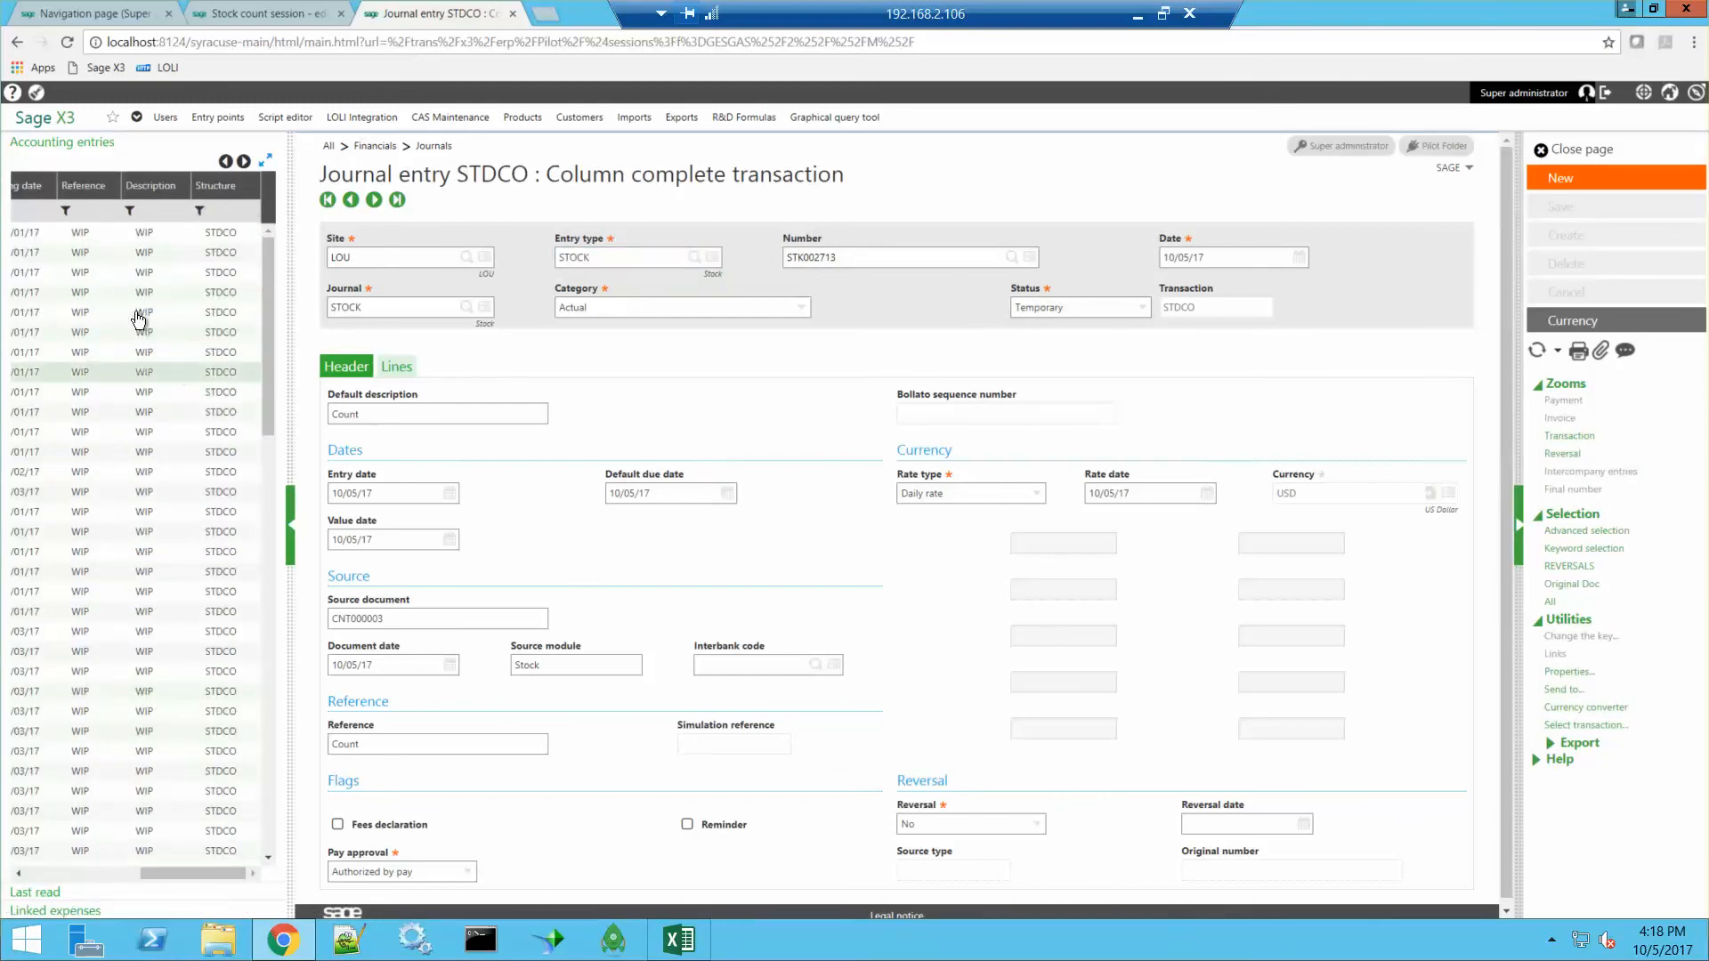
{"action": "left_click", "coordinate": [33, 211]}
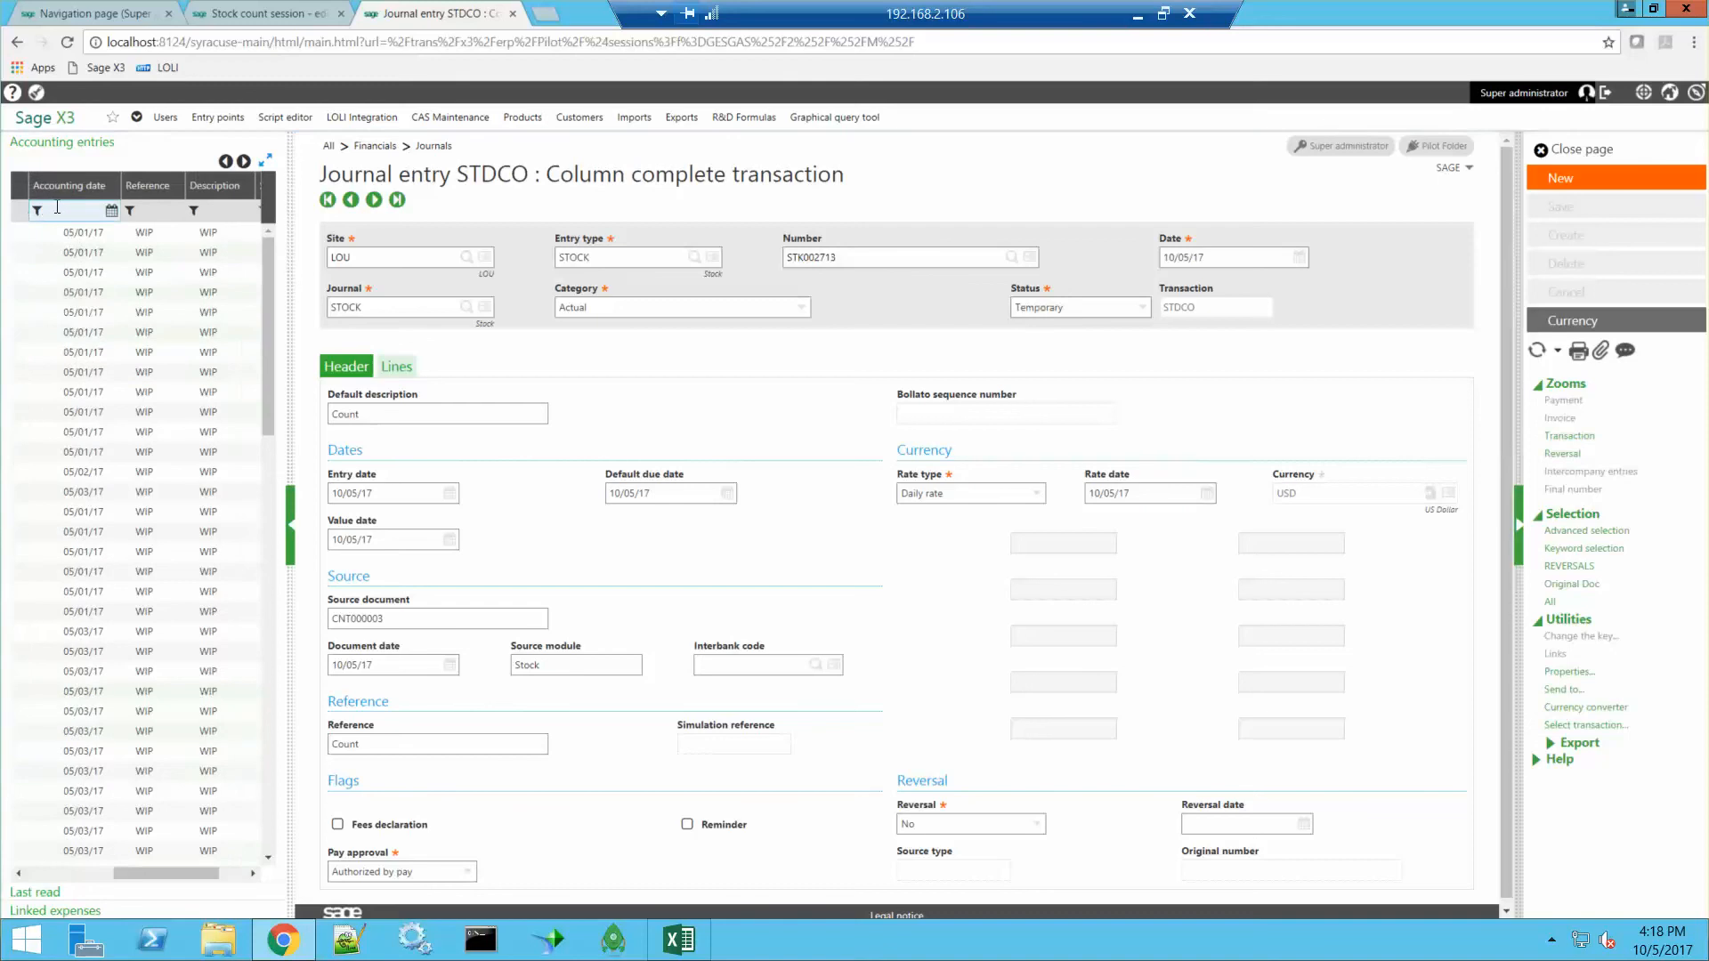
{"action": "left_click", "coordinate": [113, 213]}
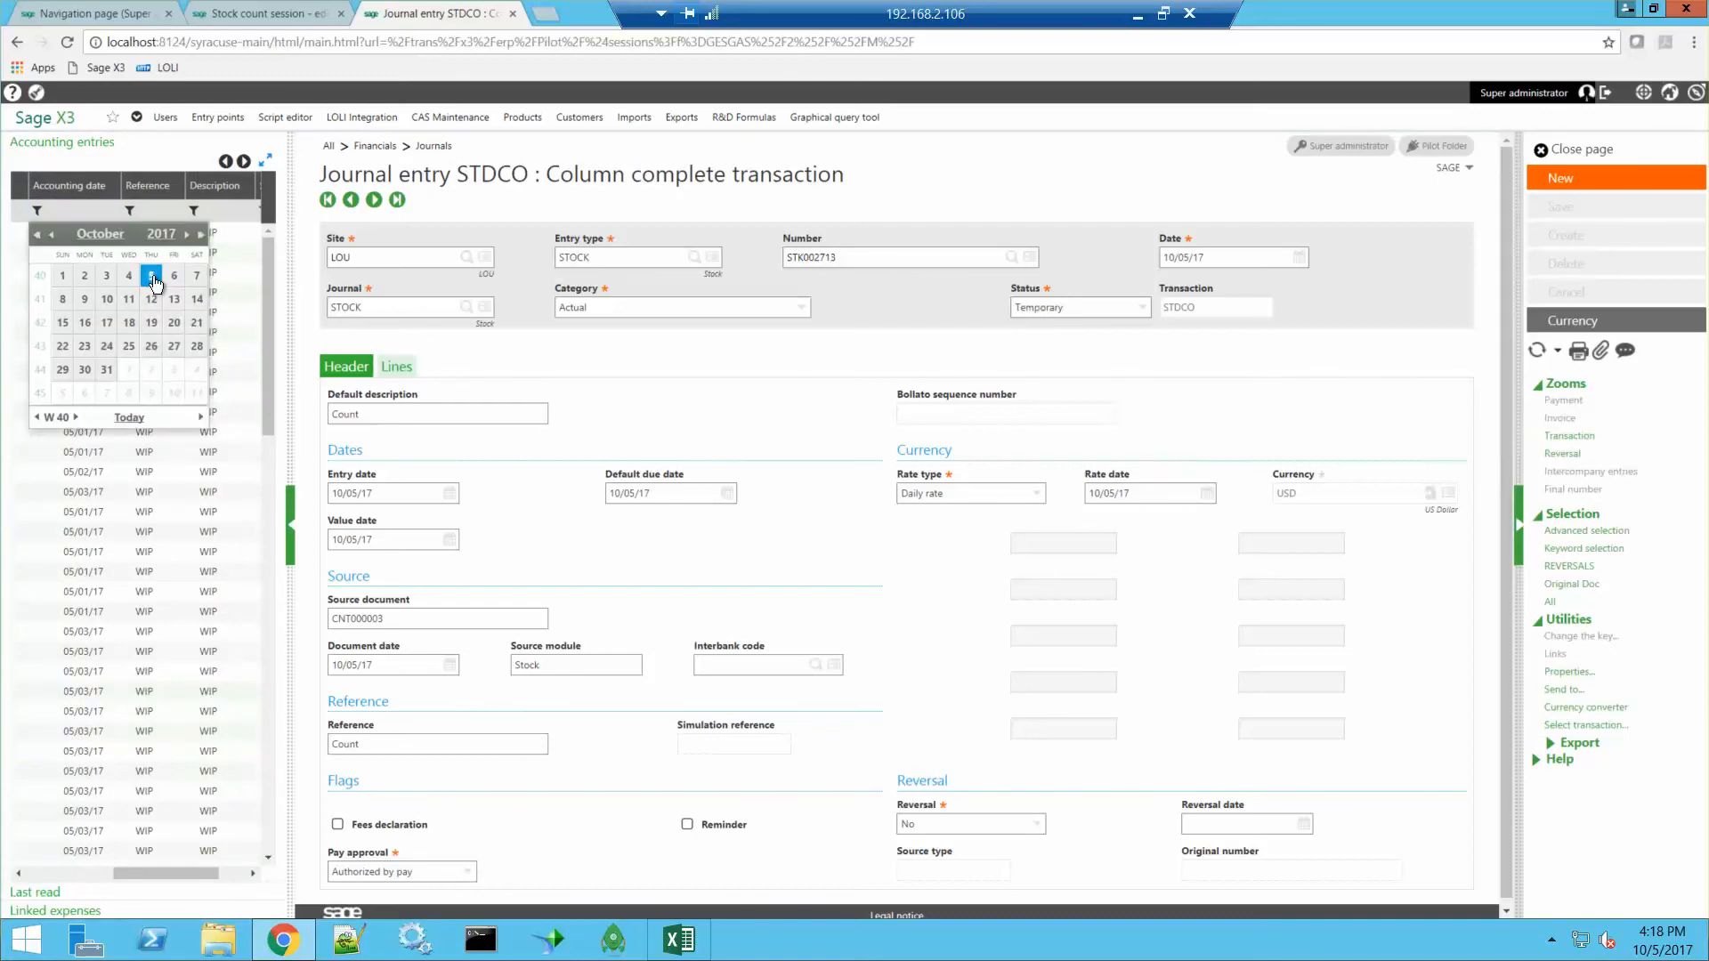
{"action": "left_click", "coordinate": [151, 275]}
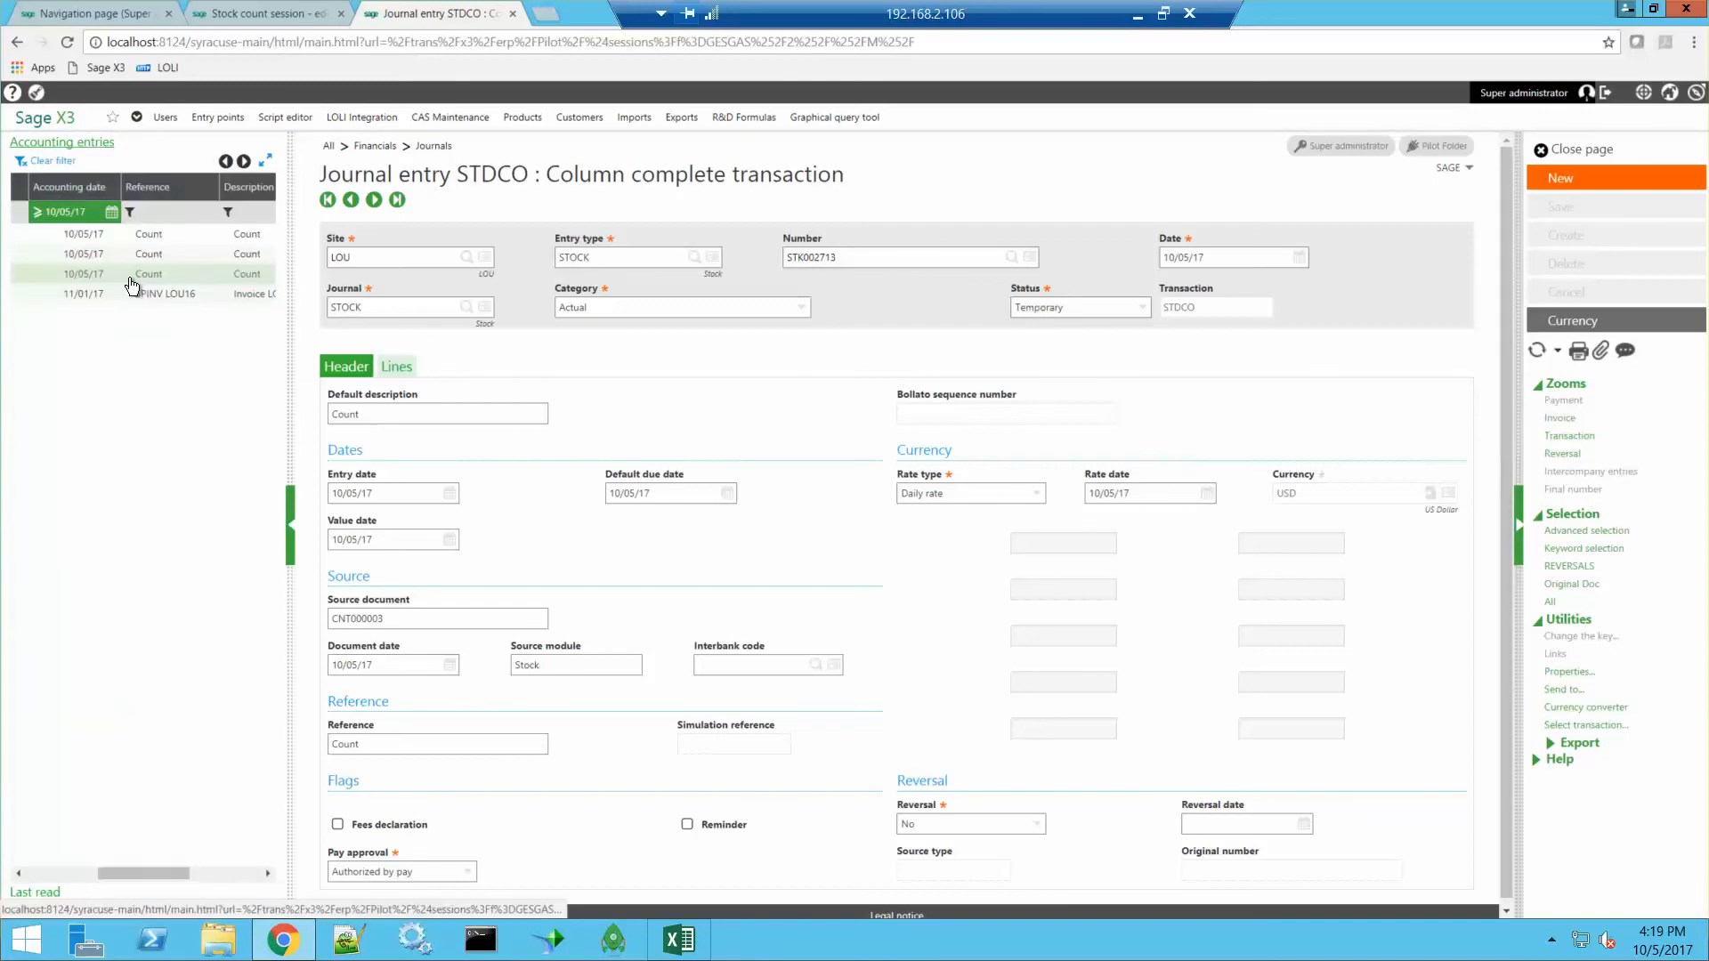
Open stock journal entry STK002738 from the filtered entries and show its lines
{"action": "left_click_drag", "start_coordinate": [167, 877], "coordinate": [43, 877]}
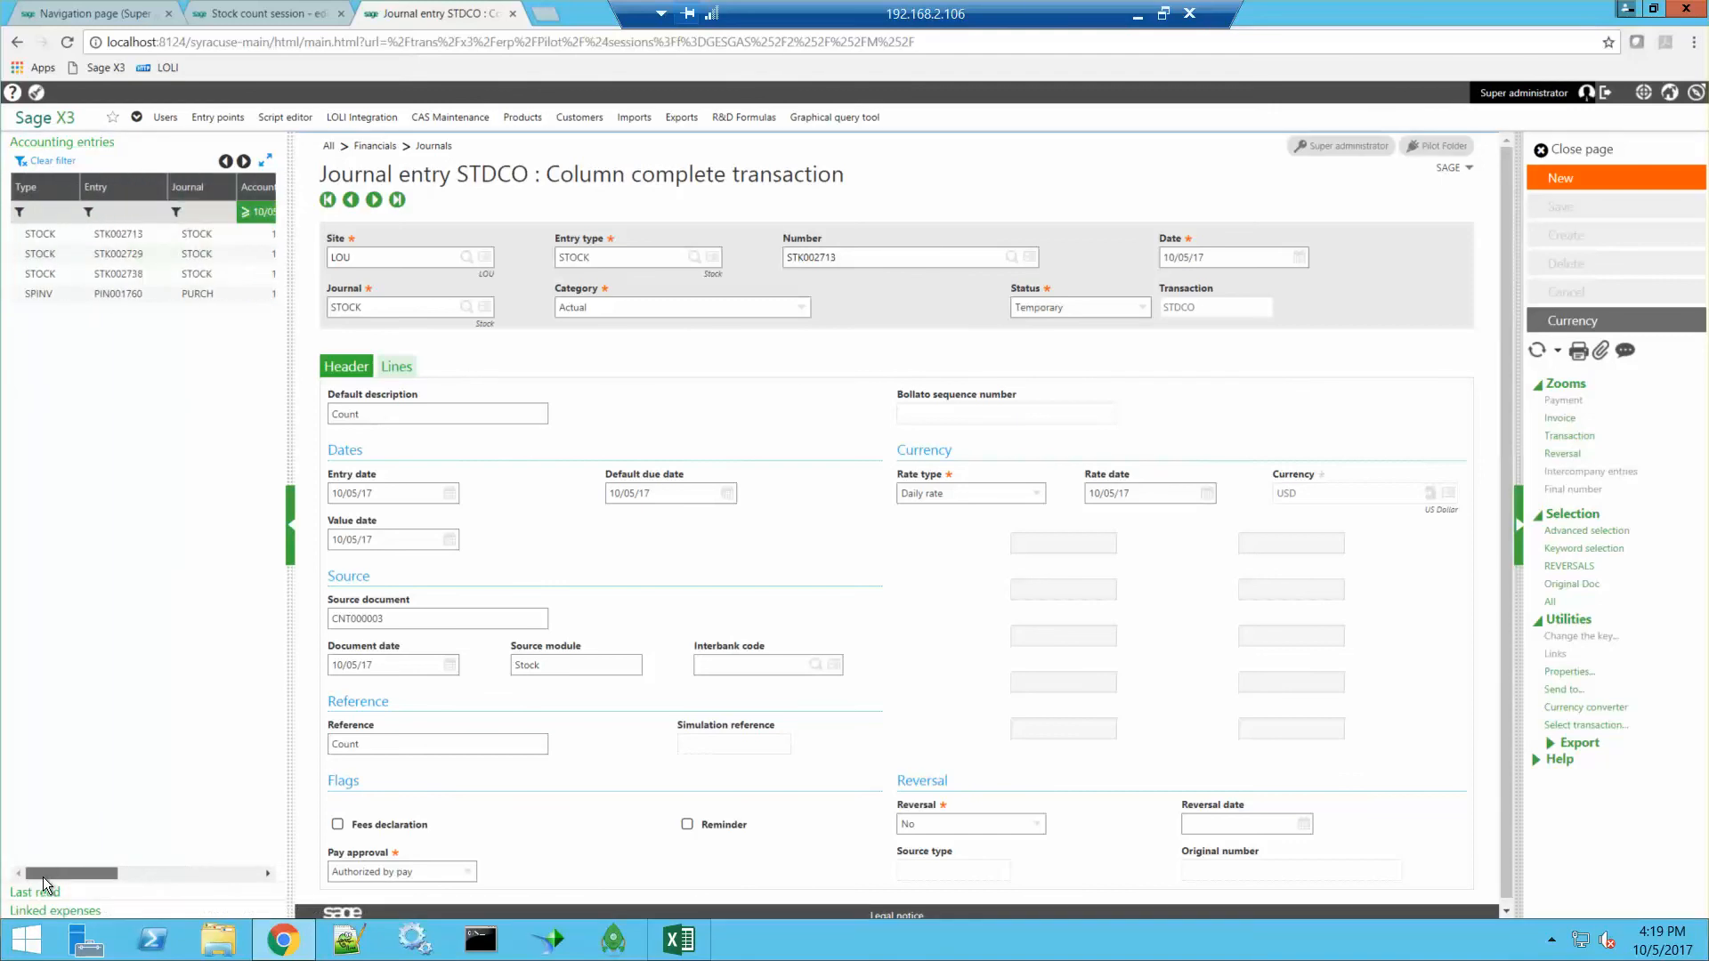
{"action": "left_click", "coordinate": [136, 274]}
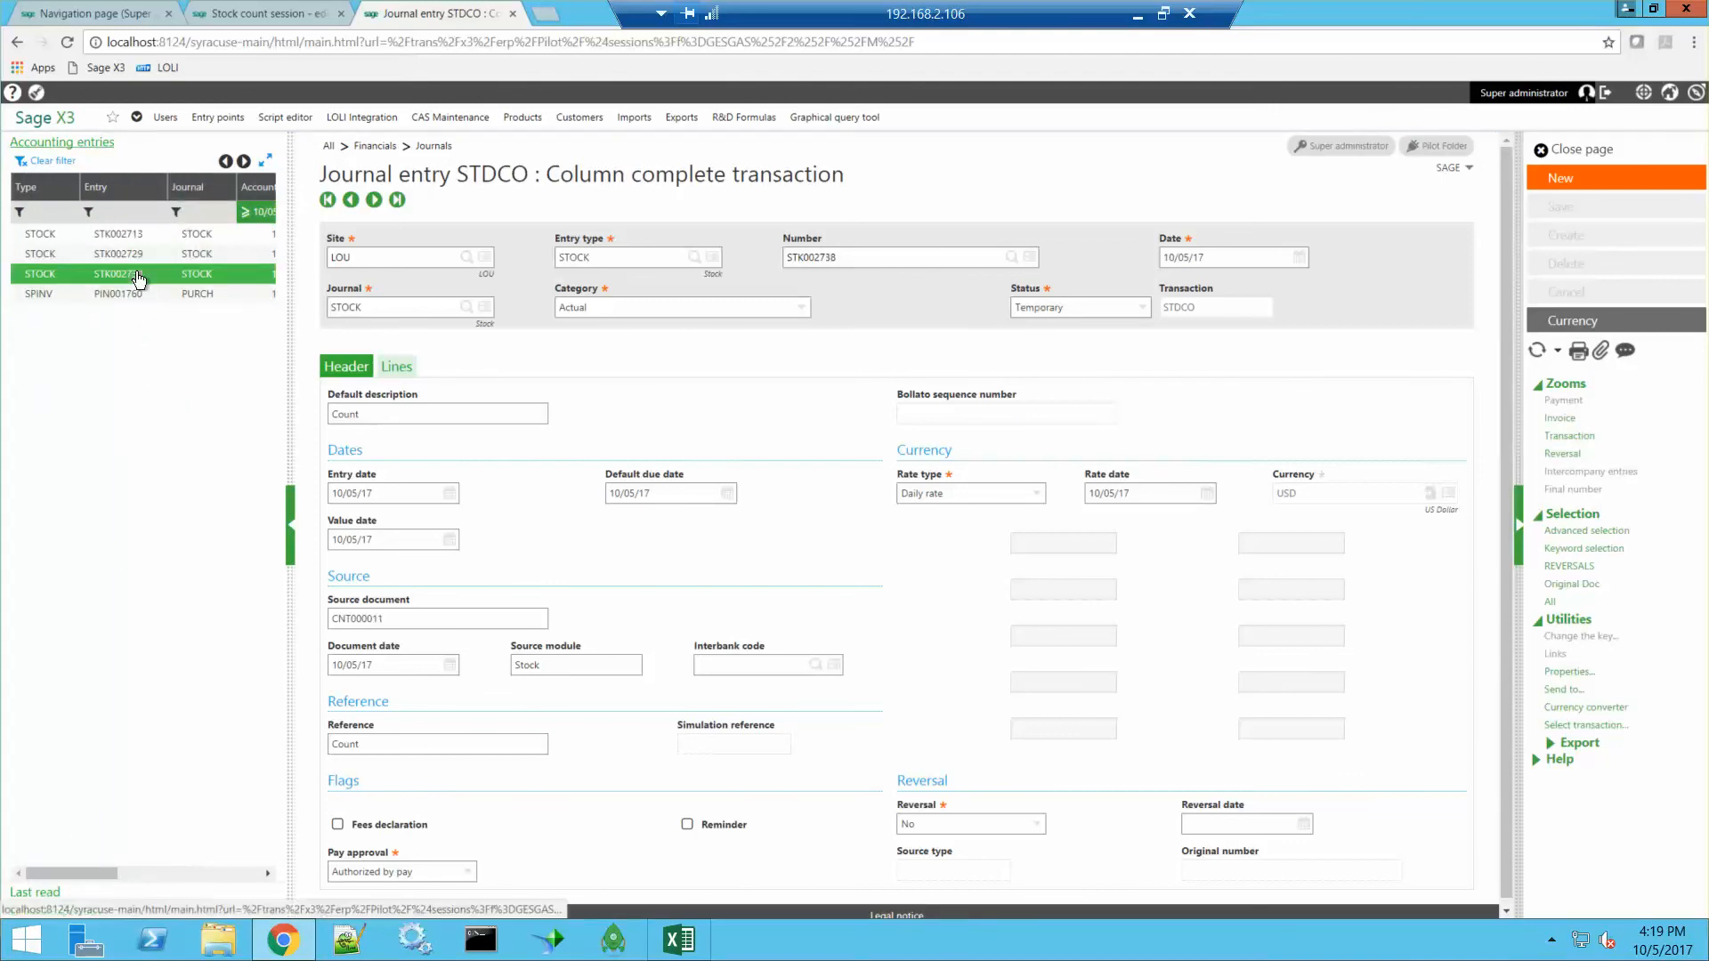
{"action": "left_click", "coordinate": [396, 368]}
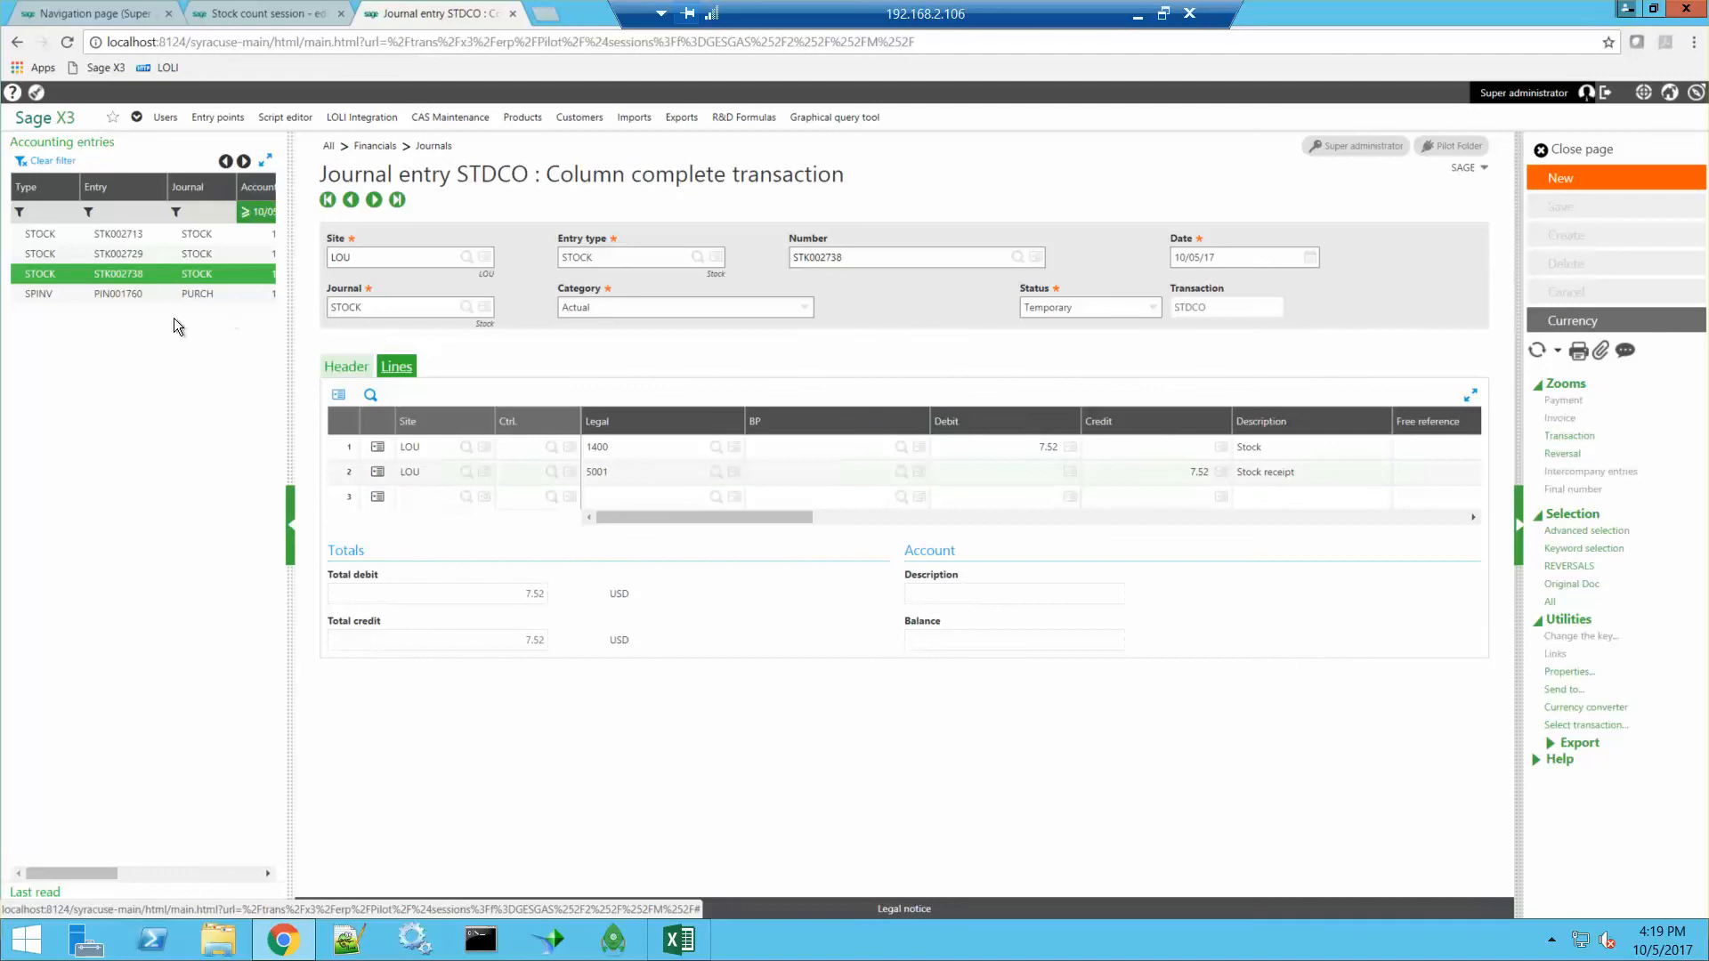
Compare the debit and credit lines of stock journal entries STK002729, STK002713 and STK002738
{"action": "left_click", "coordinate": [146, 256]}
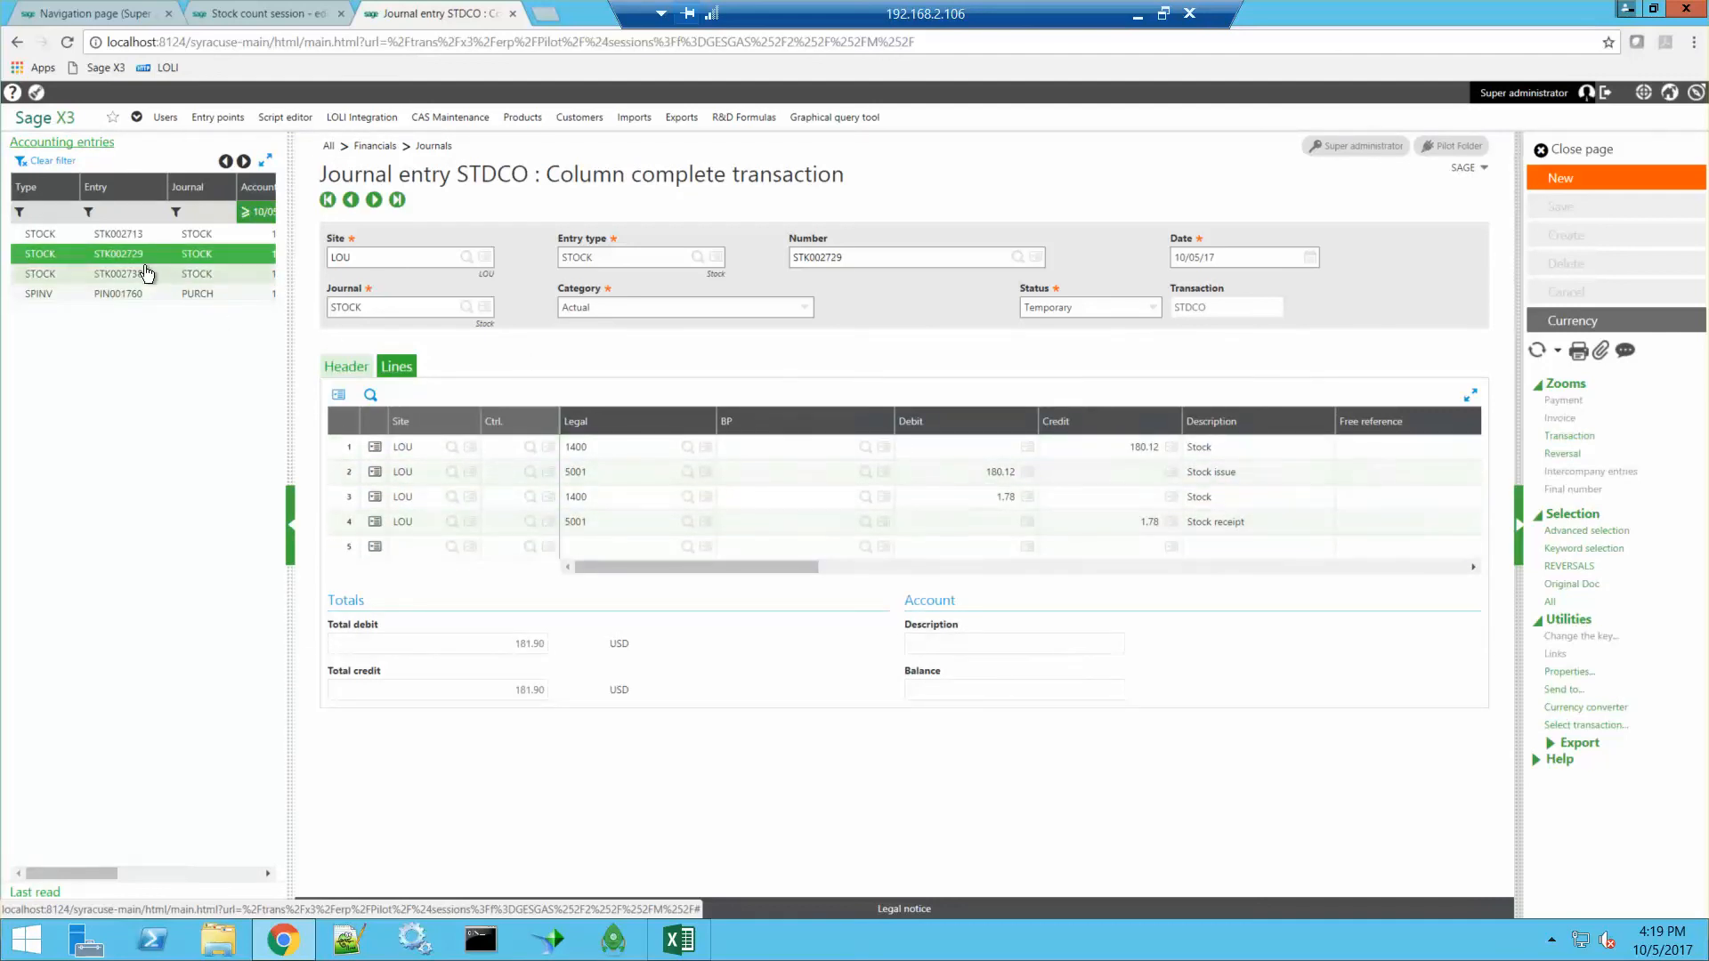
{"action": "left_click", "coordinate": [147, 235]}
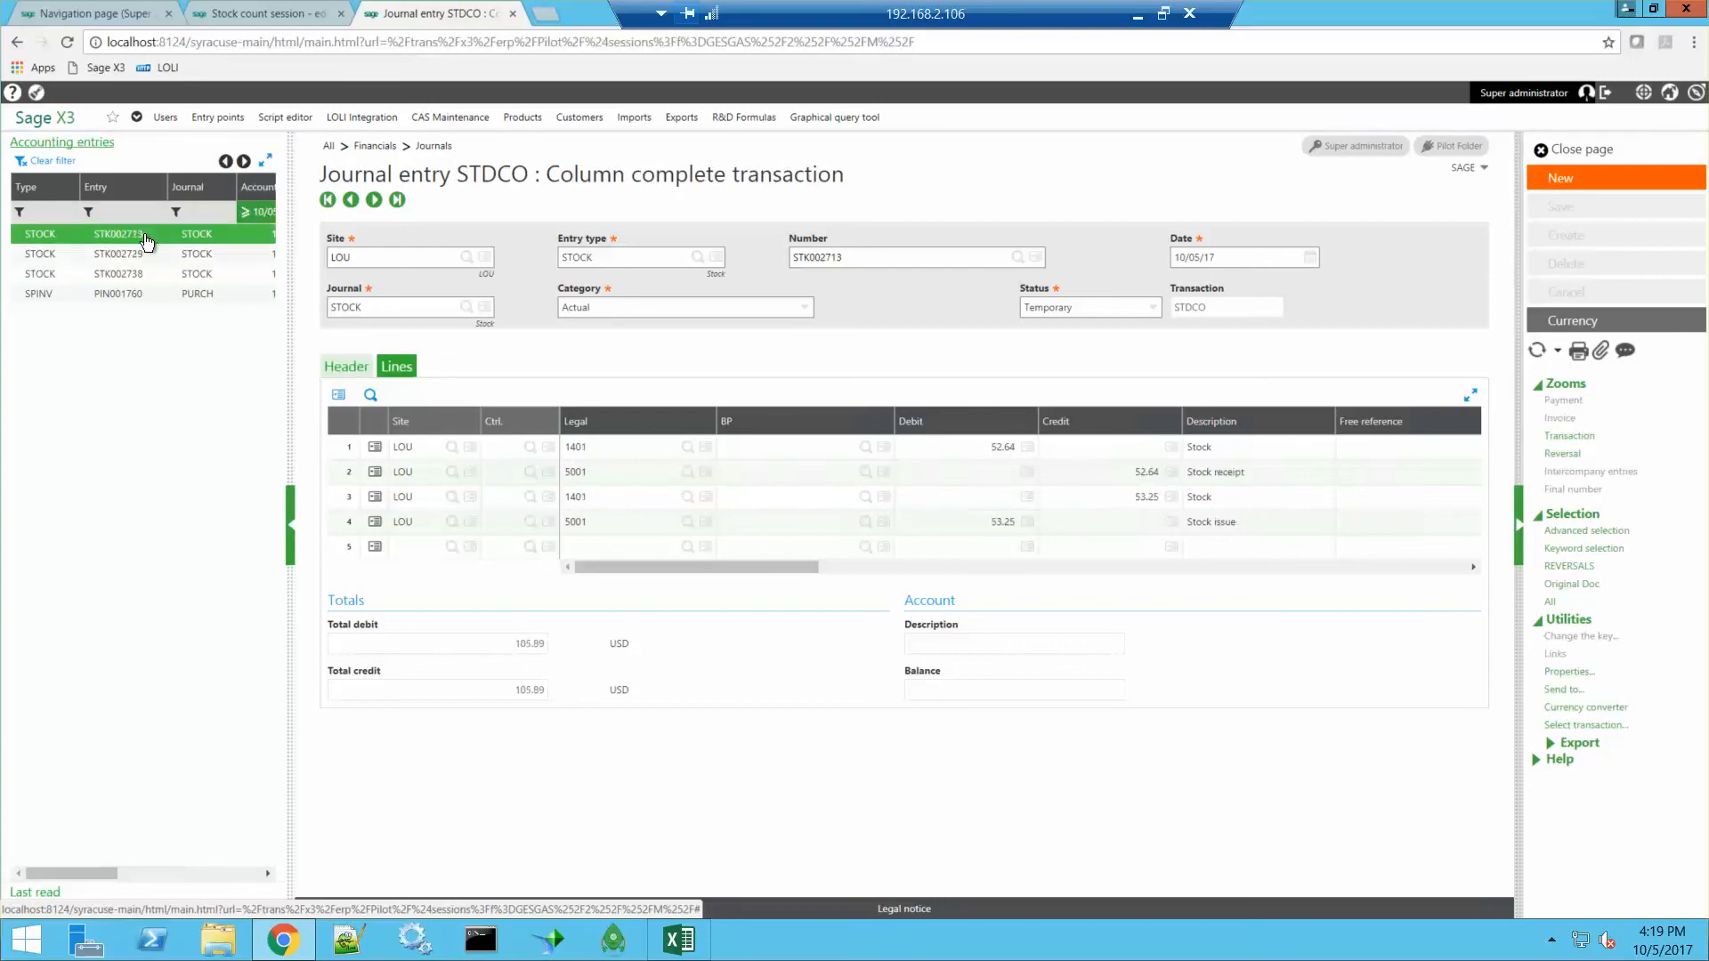
{"action": "left_click", "coordinate": [160, 277]}
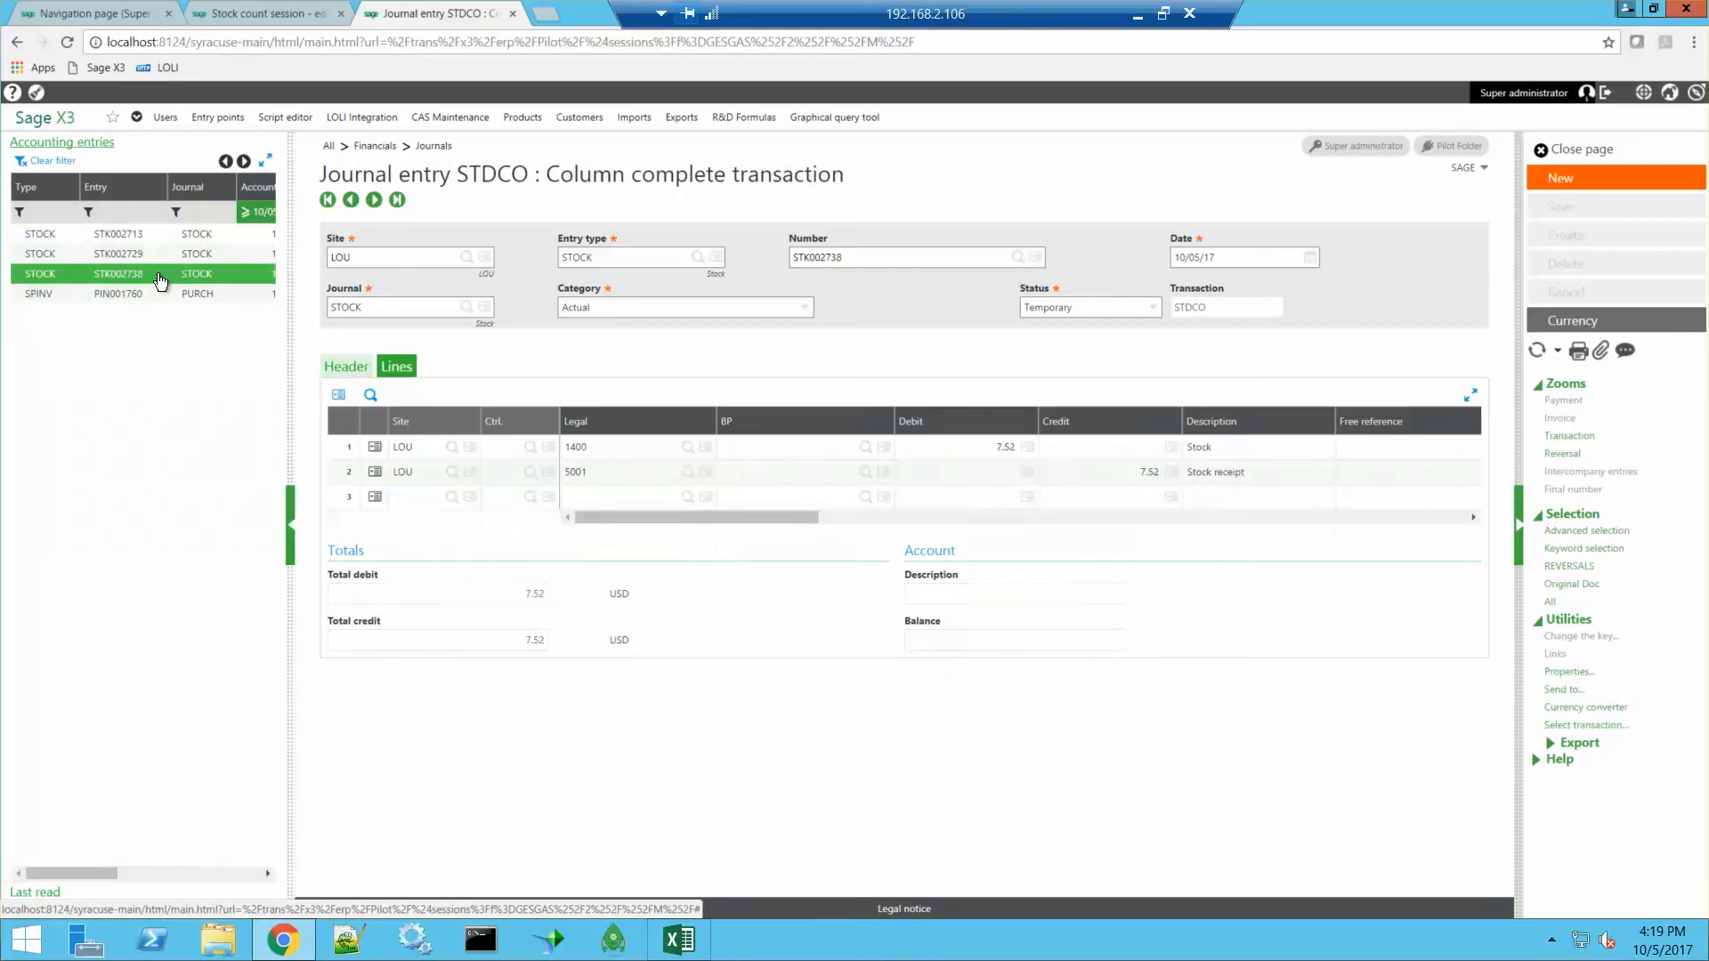
{"action": "left_click", "coordinate": [155, 255]}
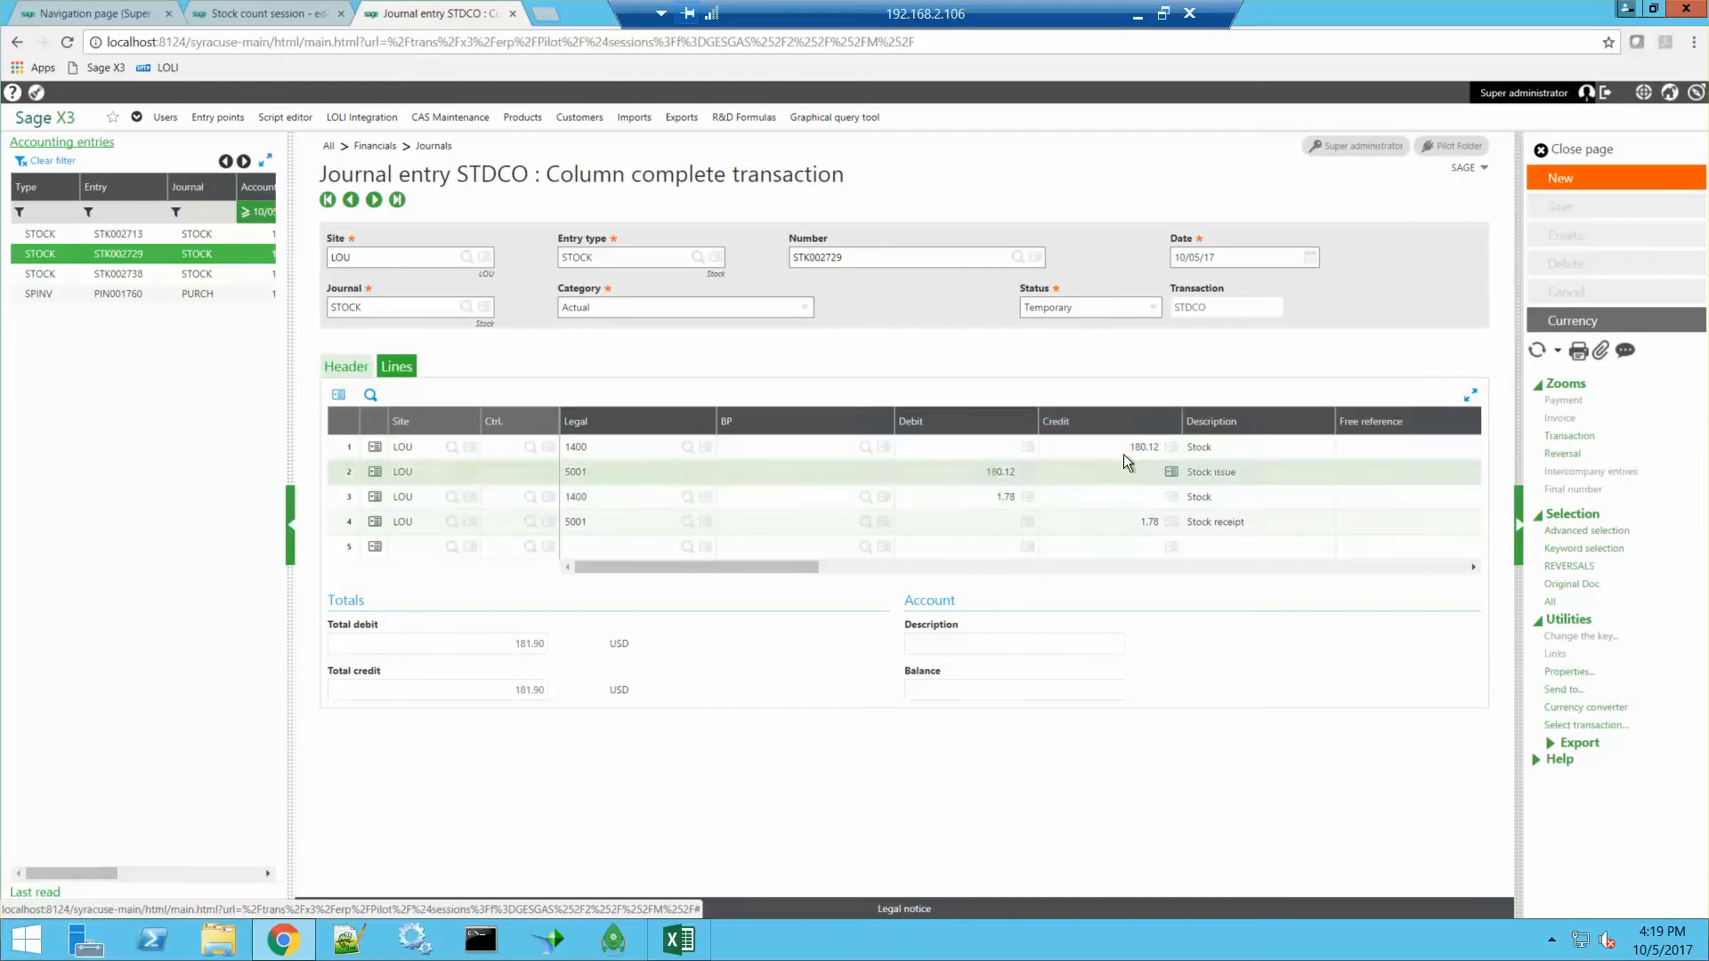
{"action": "left_click", "coordinate": [181, 235]}
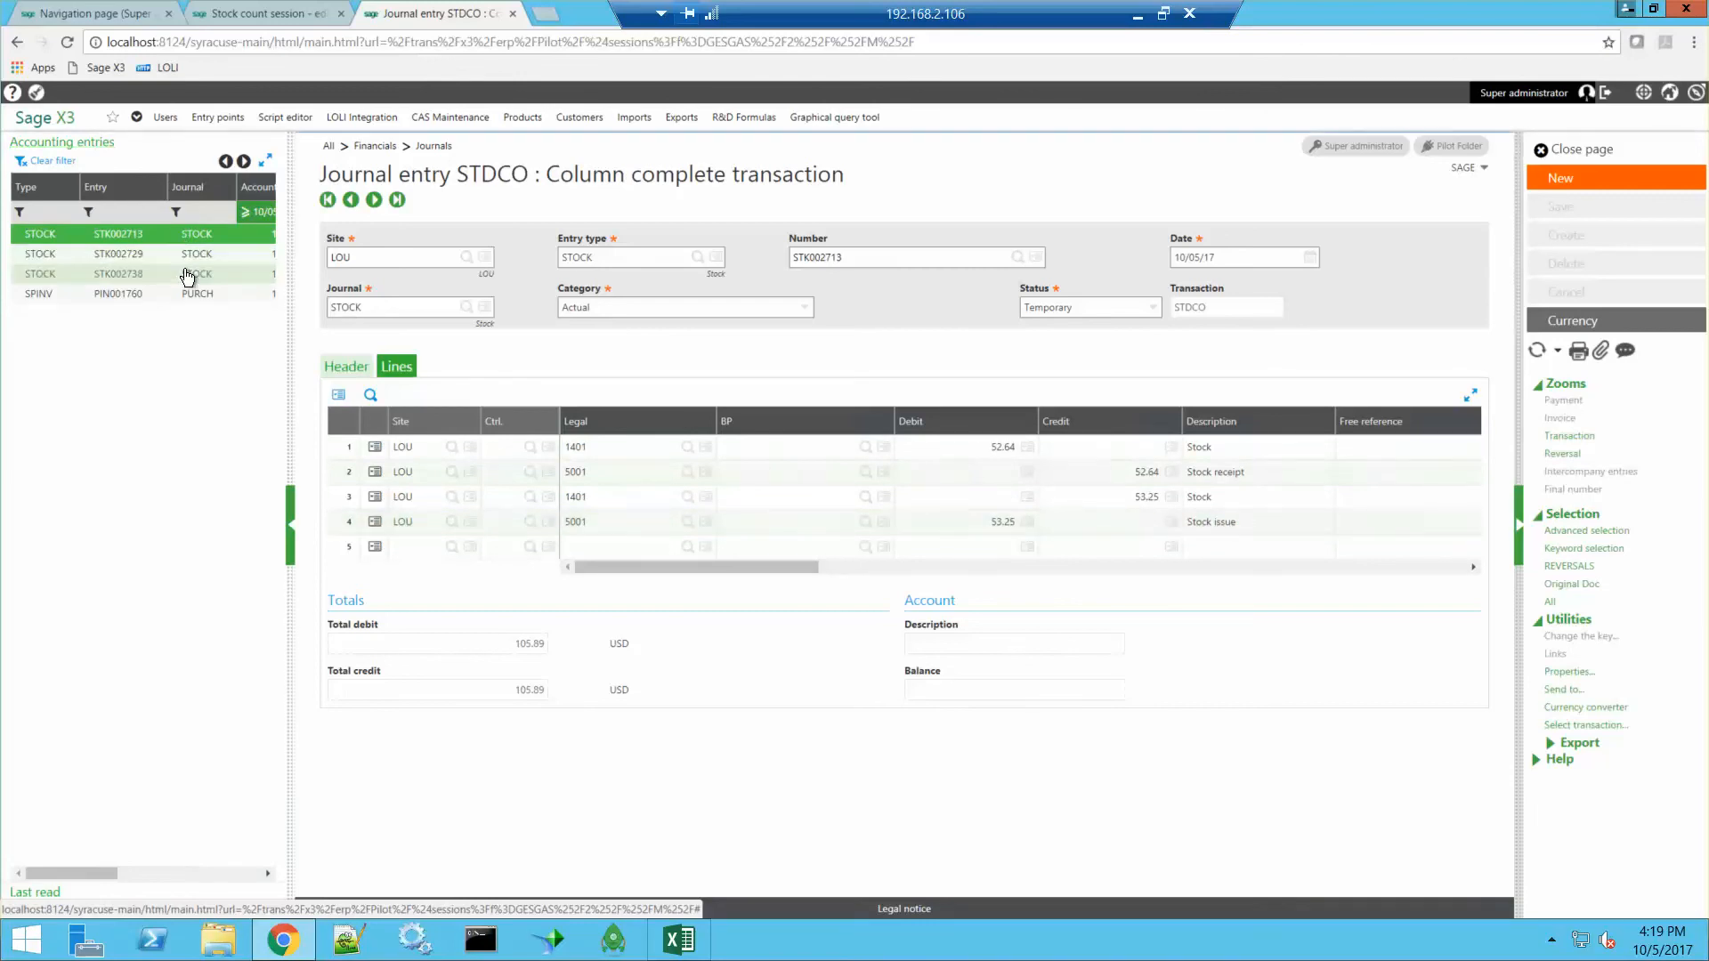
{"action": "left_click", "coordinate": [196, 276]}
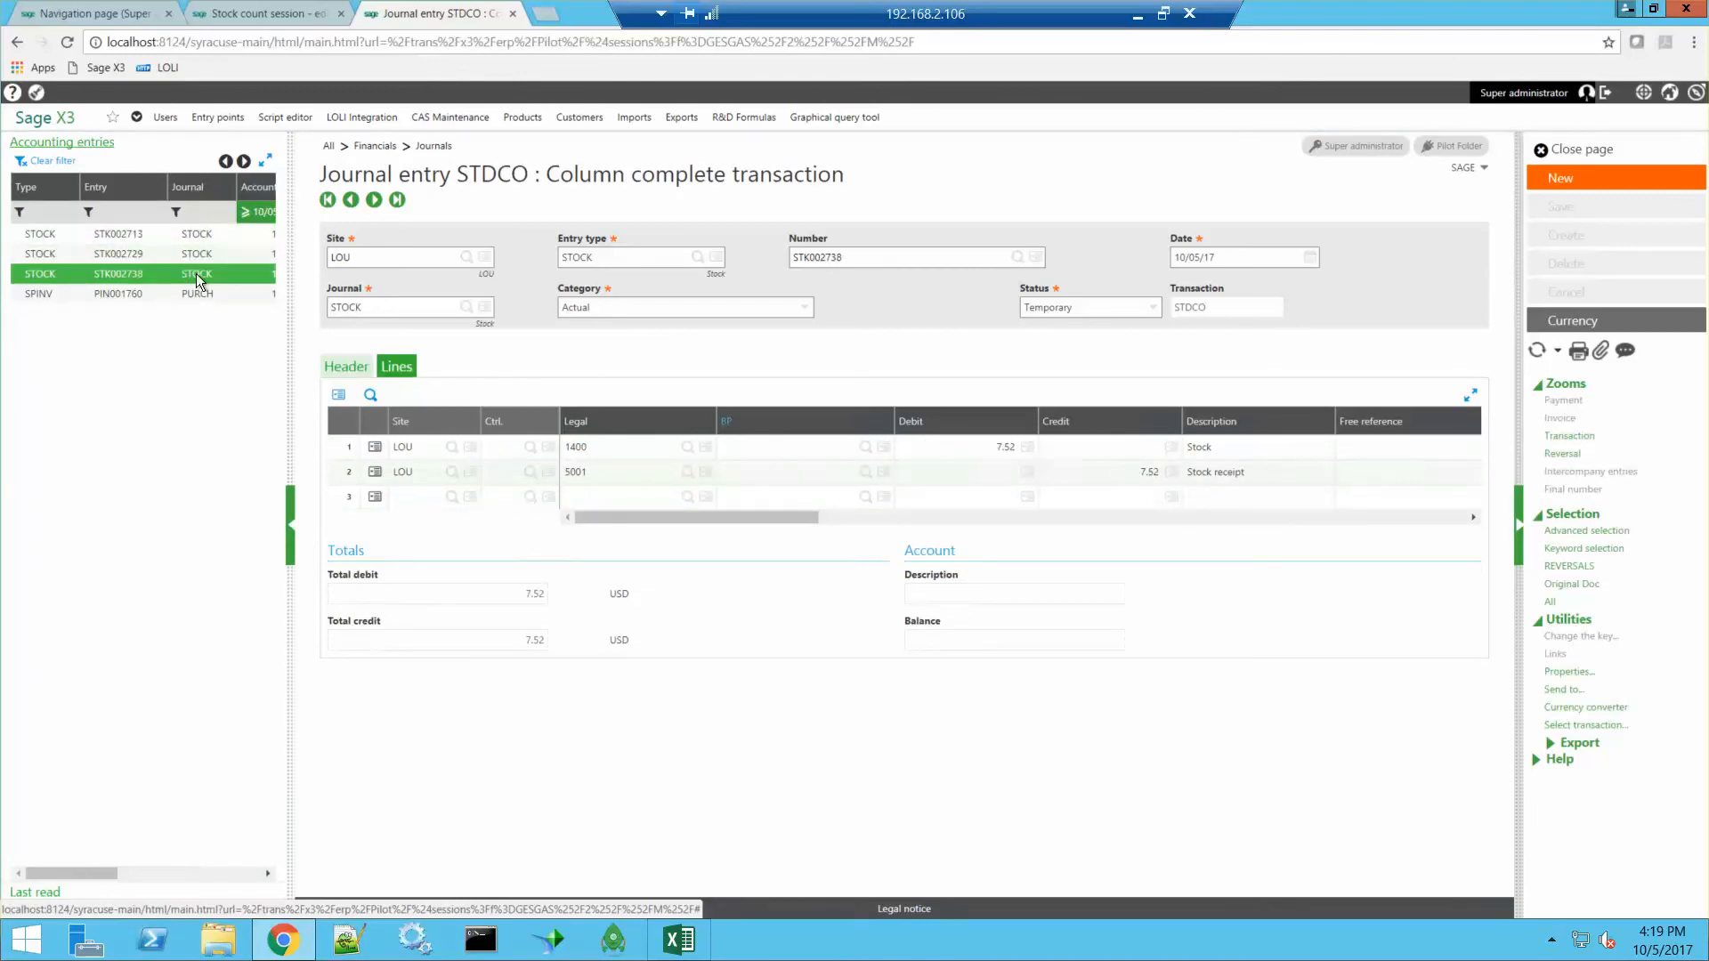
Examine the lines of journal entry STK002738 and look up legal account 5001 in the accounts list without changing it
{"action": "left_click", "coordinate": [832, 452]}
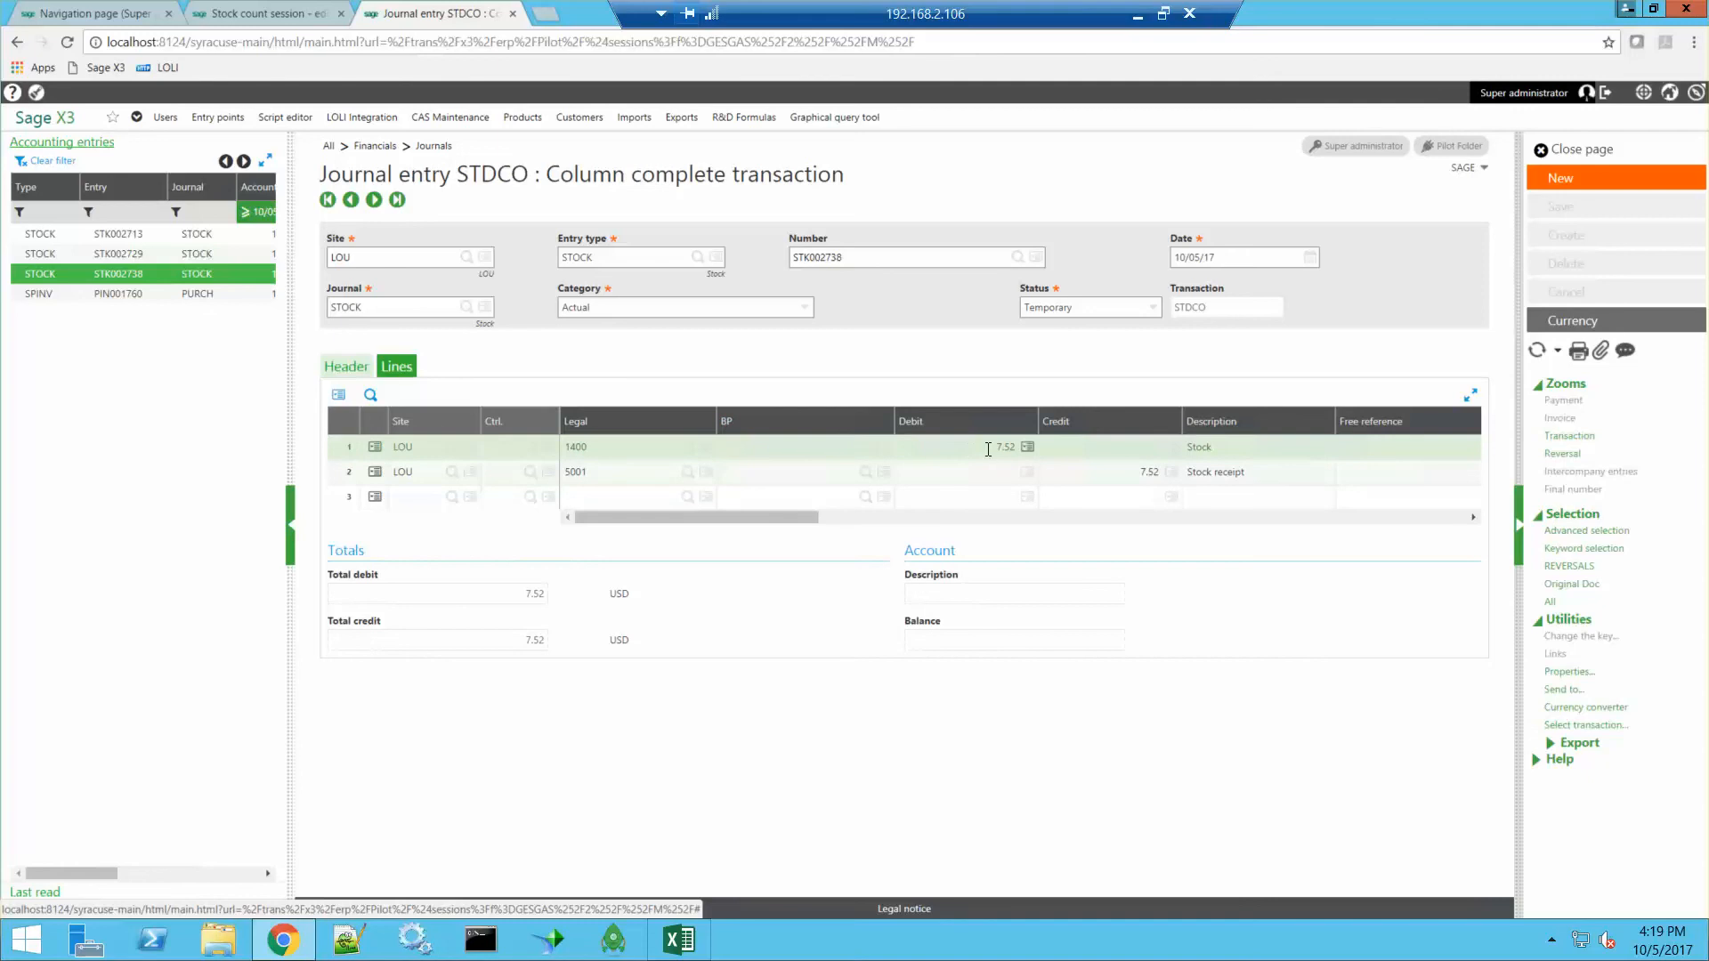
{"action": "left_click", "coordinate": [1121, 475]}
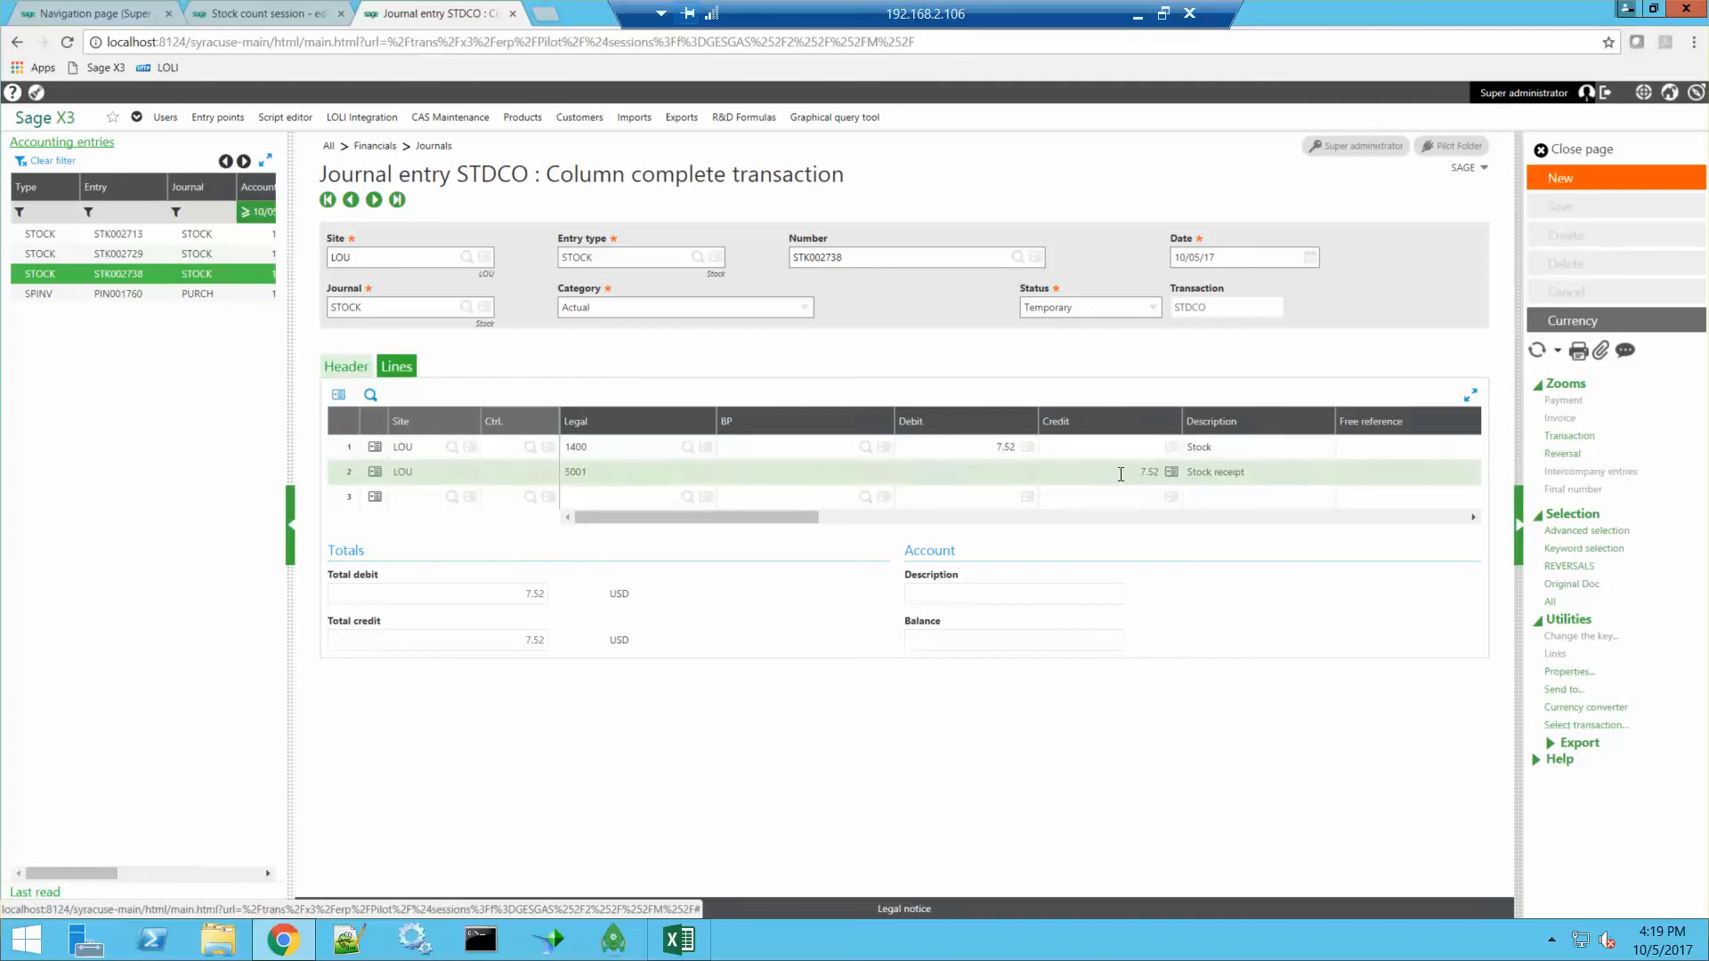
{"action": "left_click", "coordinate": [603, 468]}
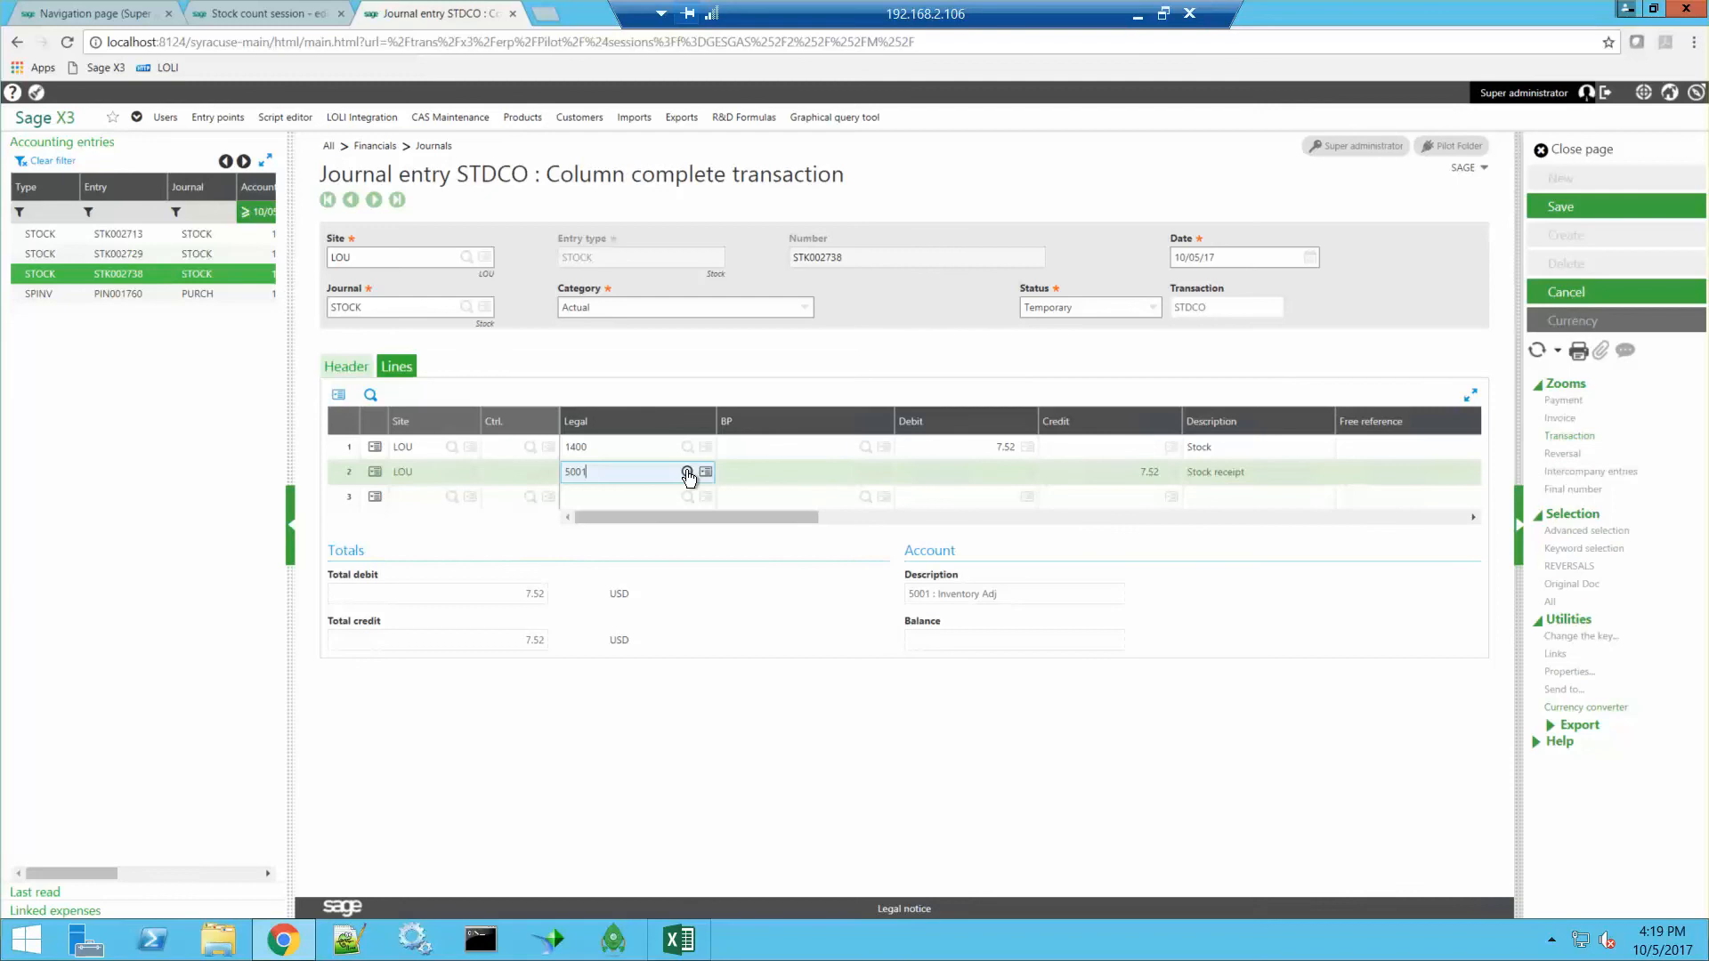
{"action": "left_click", "coordinate": [687, 473]}
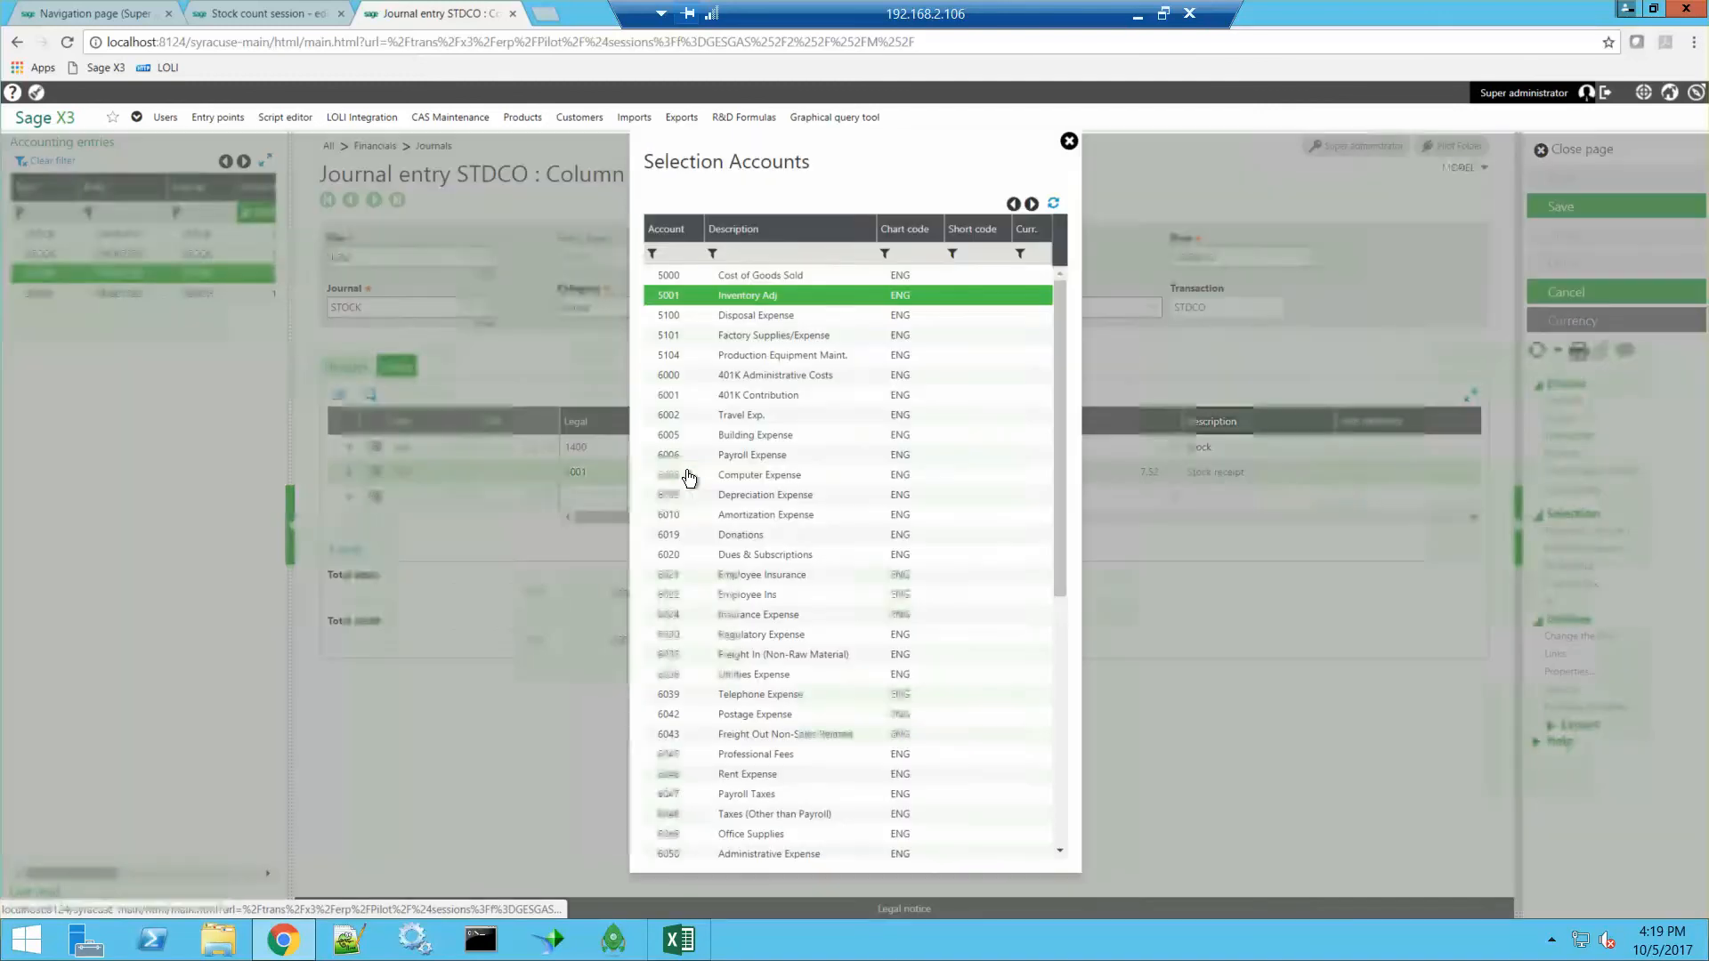
{"action": "left_click", "coordinate": [1069, 141]}
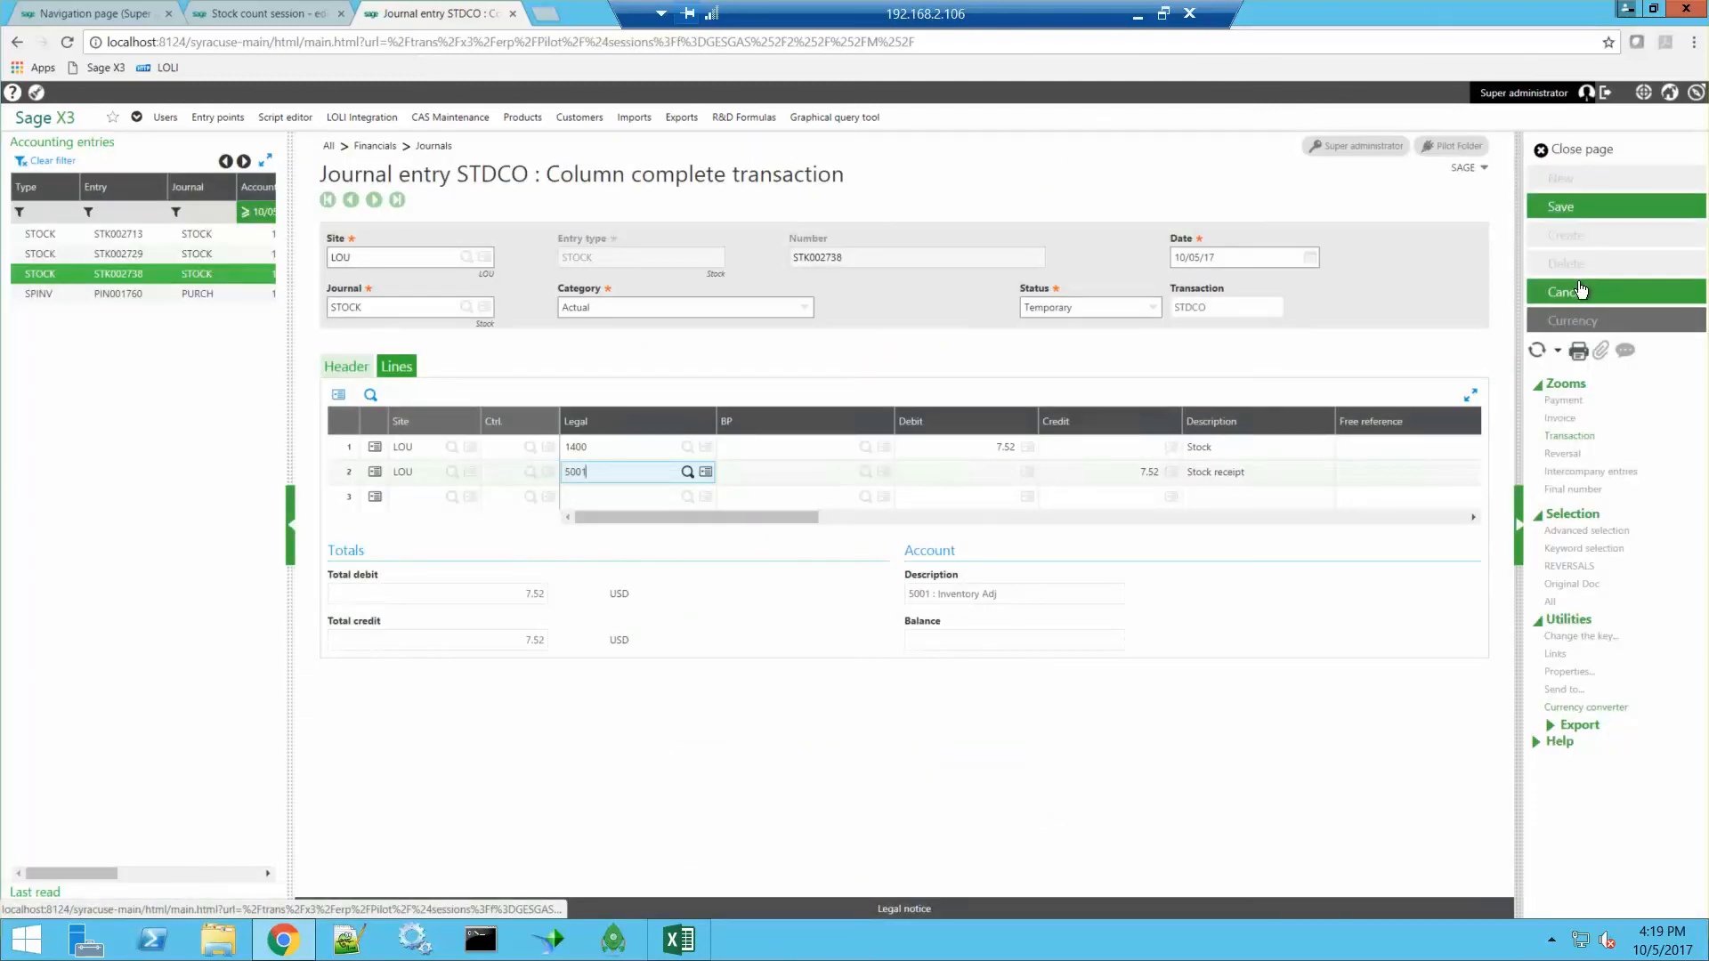